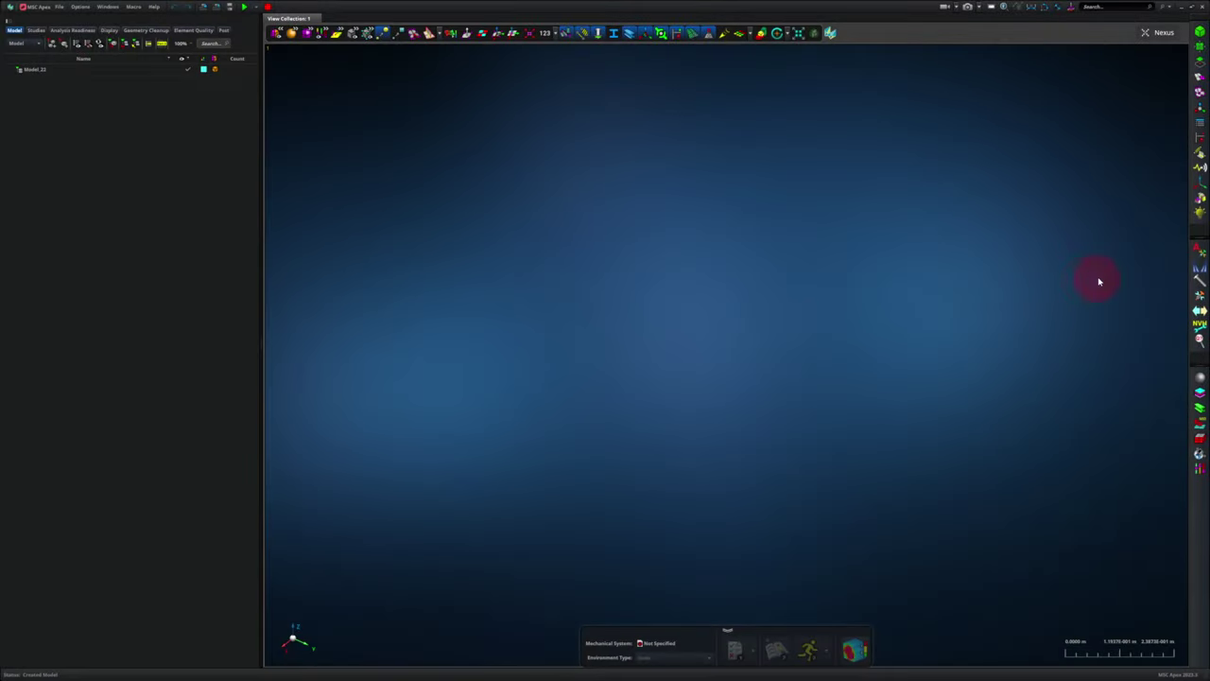
Generate a steel beam with the education Beam tool, using RHS location 2, force location 1, a pin LHS support and a roller RHS support.
{"action": "left_click", "coordinate": [1189, 258]}
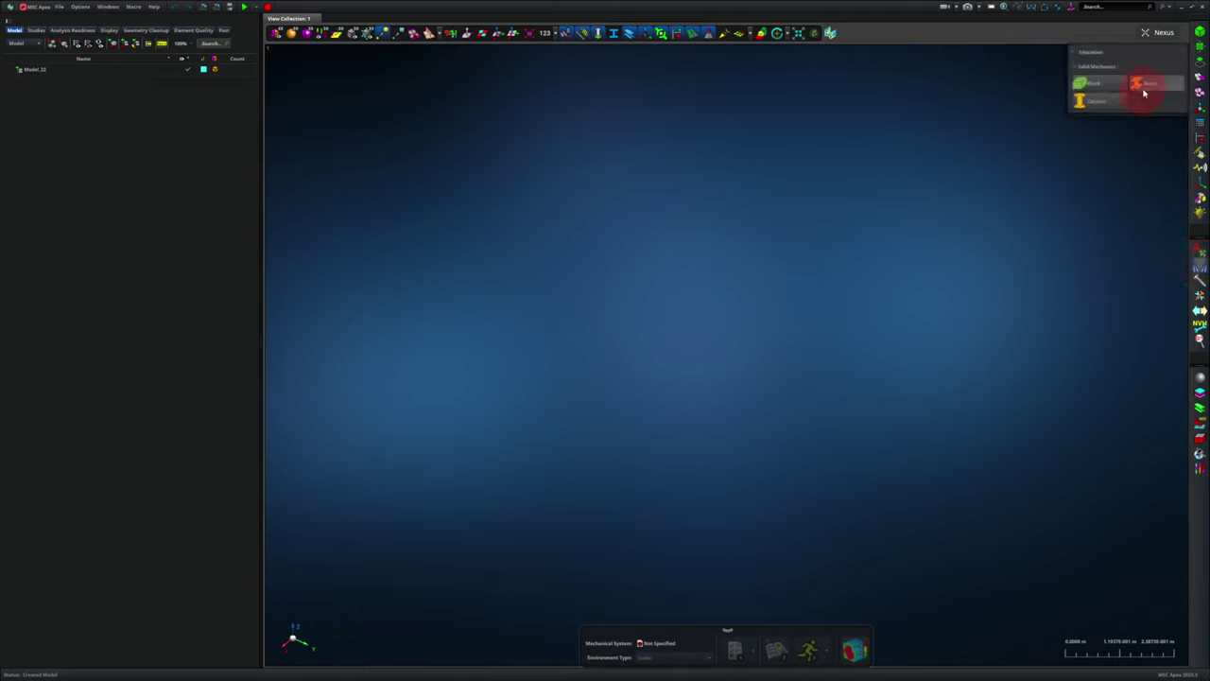
{"action": "left_click", "coordinate": [1147, 85]}
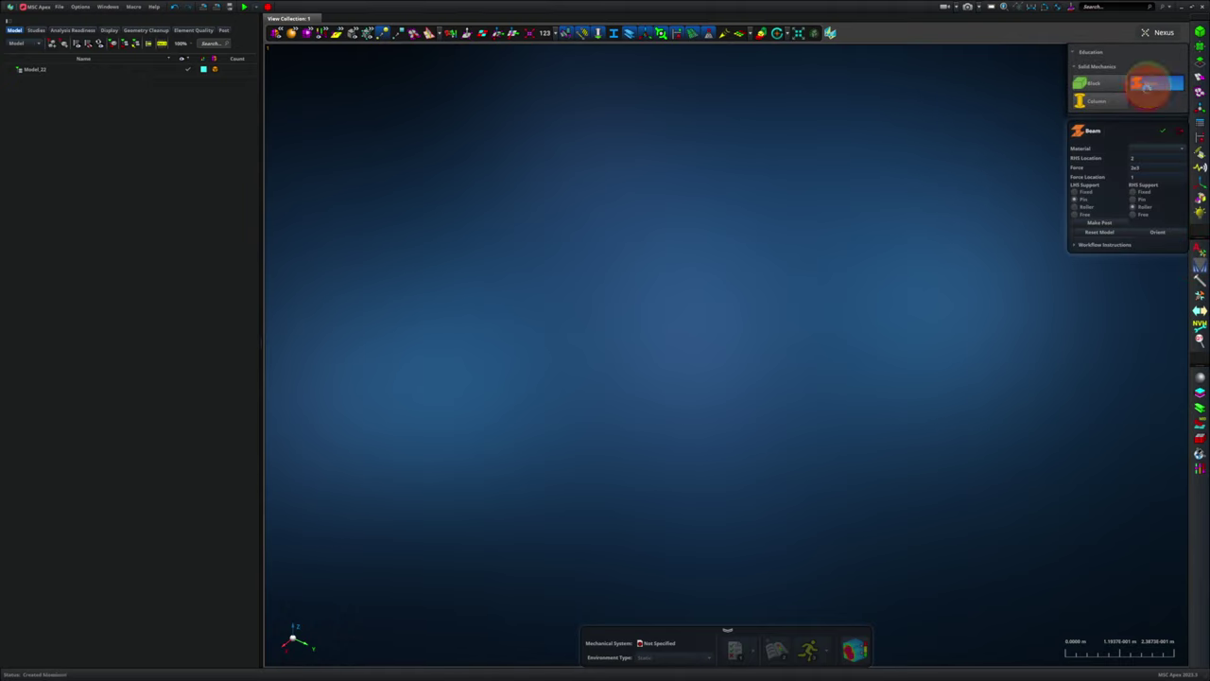
{"action": "left_click", "coordinate": [1149, 158]}
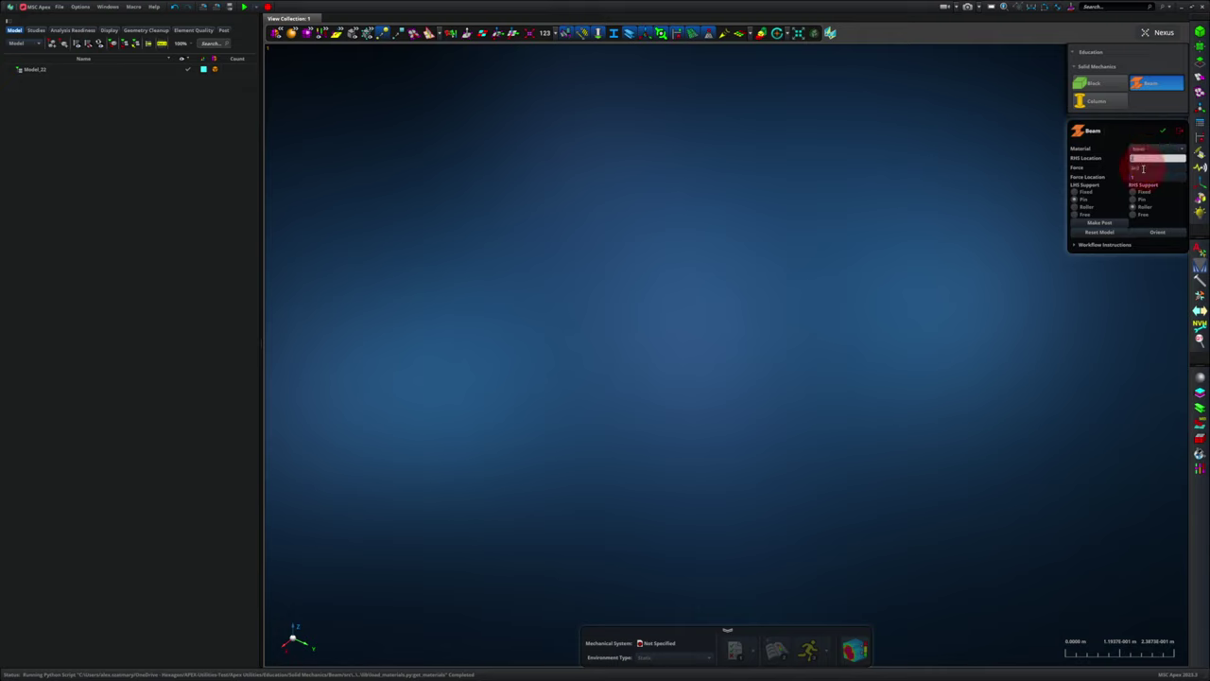
{"action": "left_click", "coordinate": [1144, 167]}
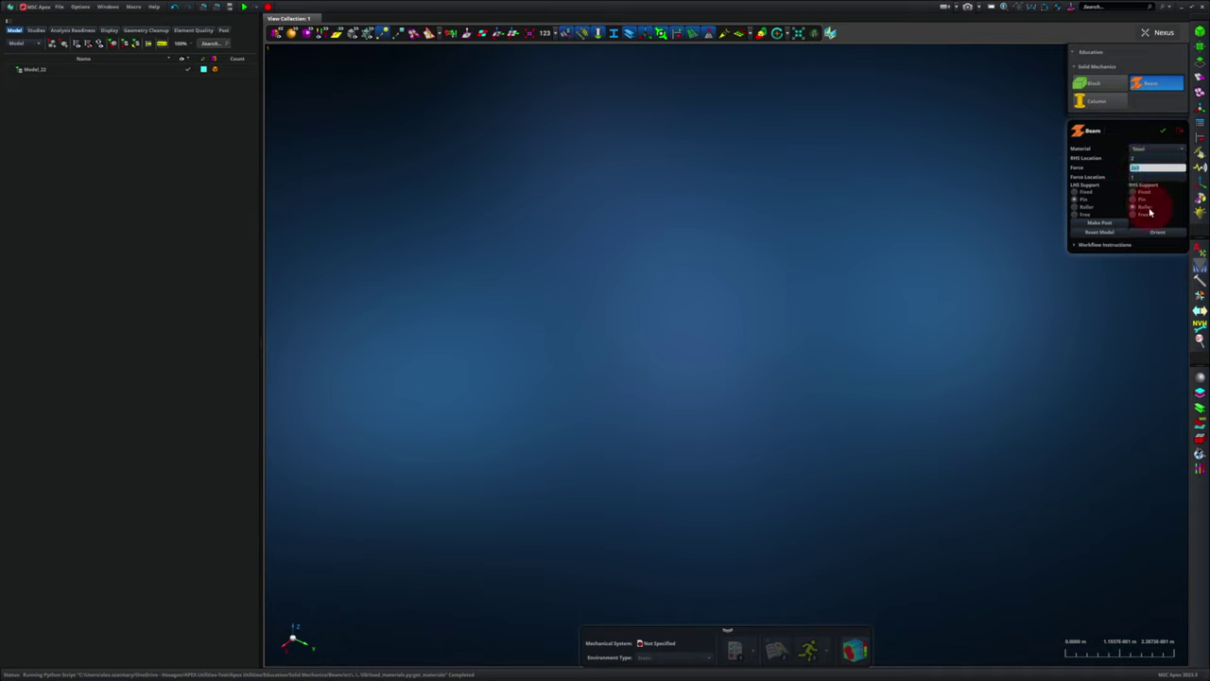
{"action": "left_click", "coordinate": [1148, 209]}
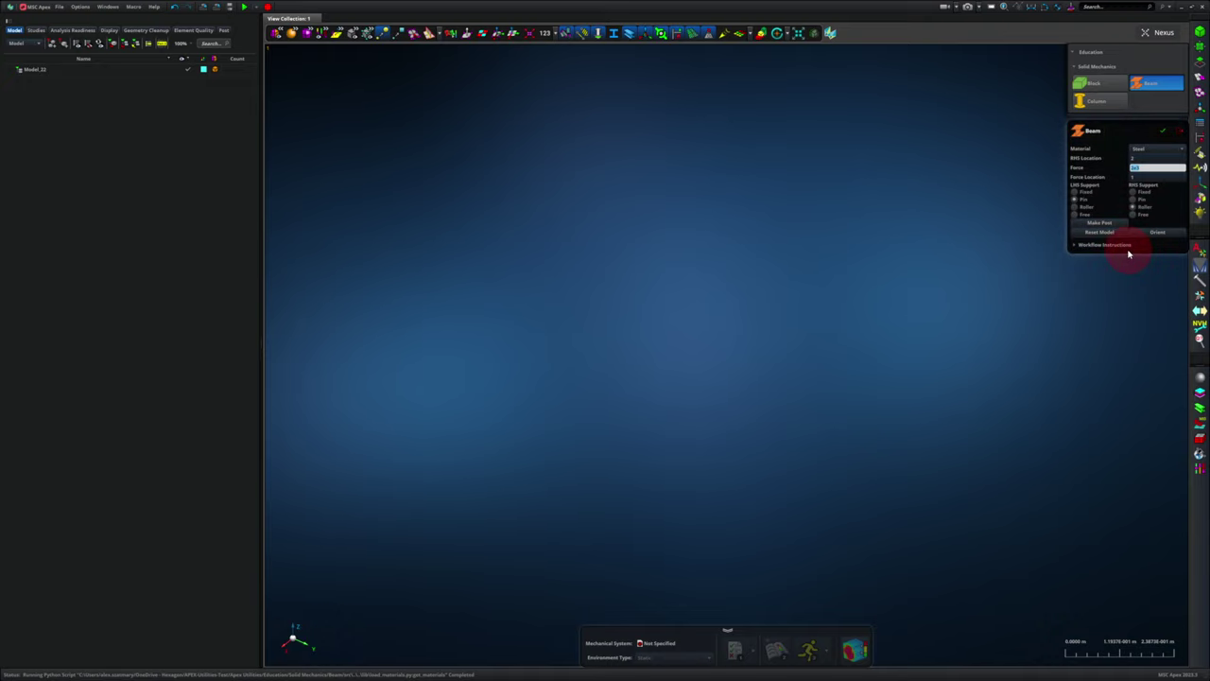
{"action": "left_click", "coordinate": [1162, 131]}
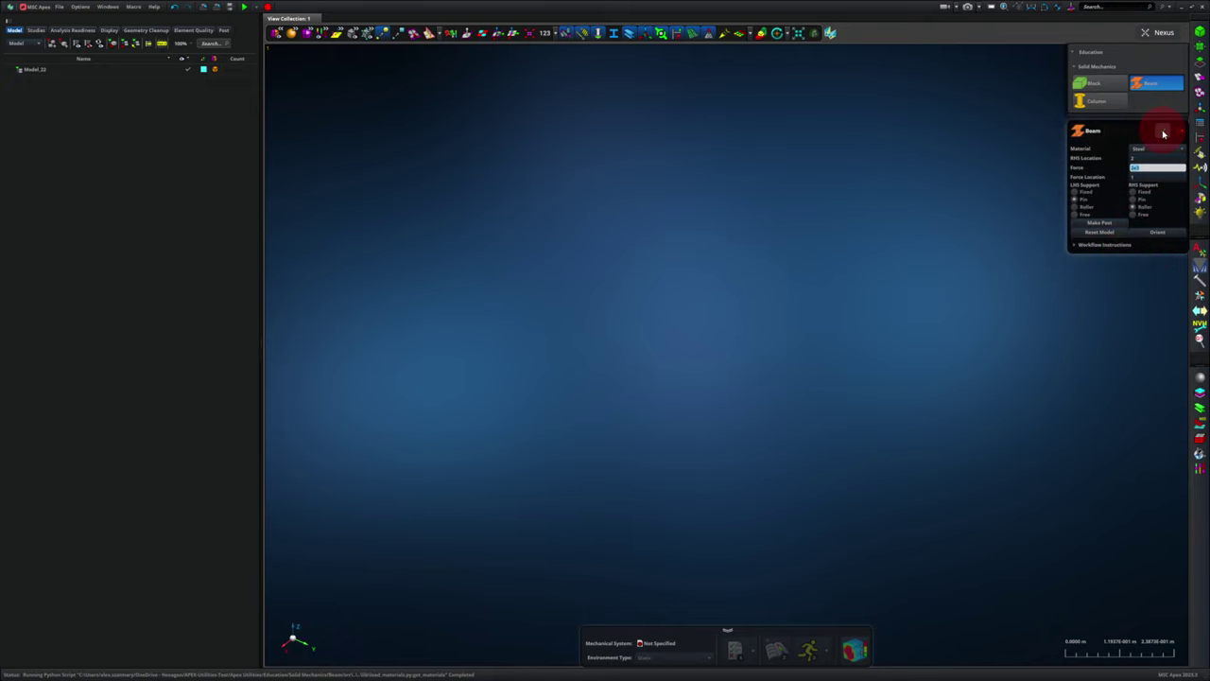
{"action": "left_click", "coordinate": [1163, 132]}
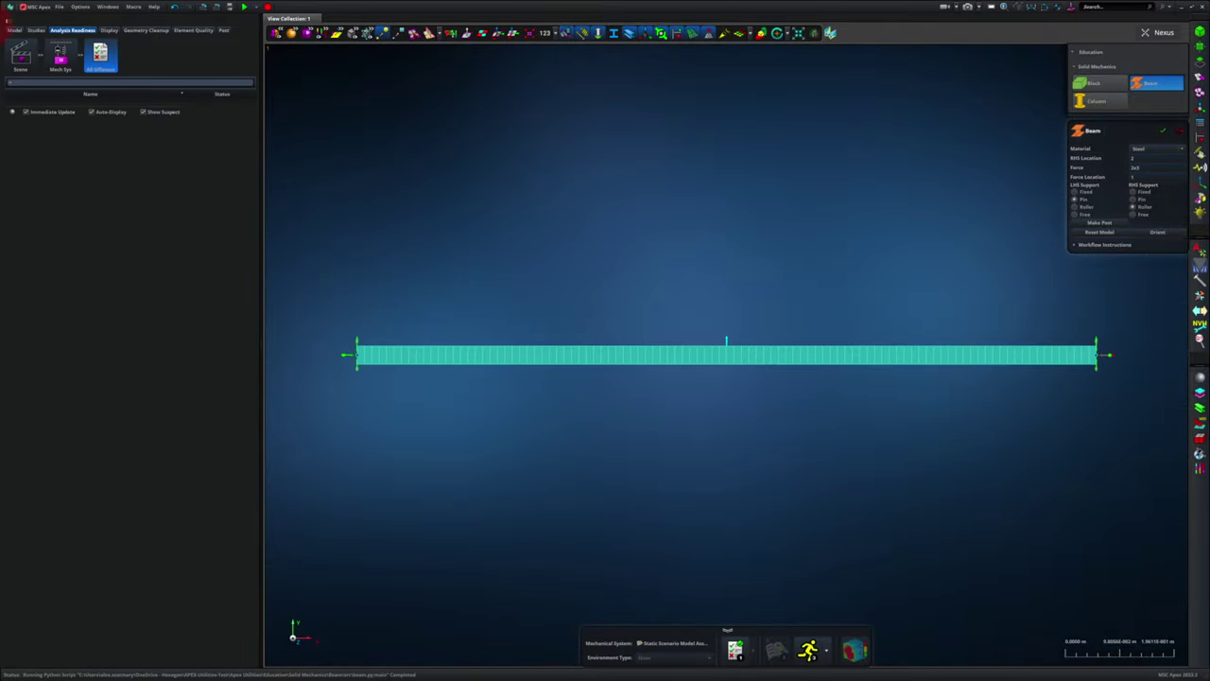
Expand the full model tree to show the beam, constraints and loads, and collapse the Instrumentation group.
{"action": "left_click", "coordinate": [14, 29]}
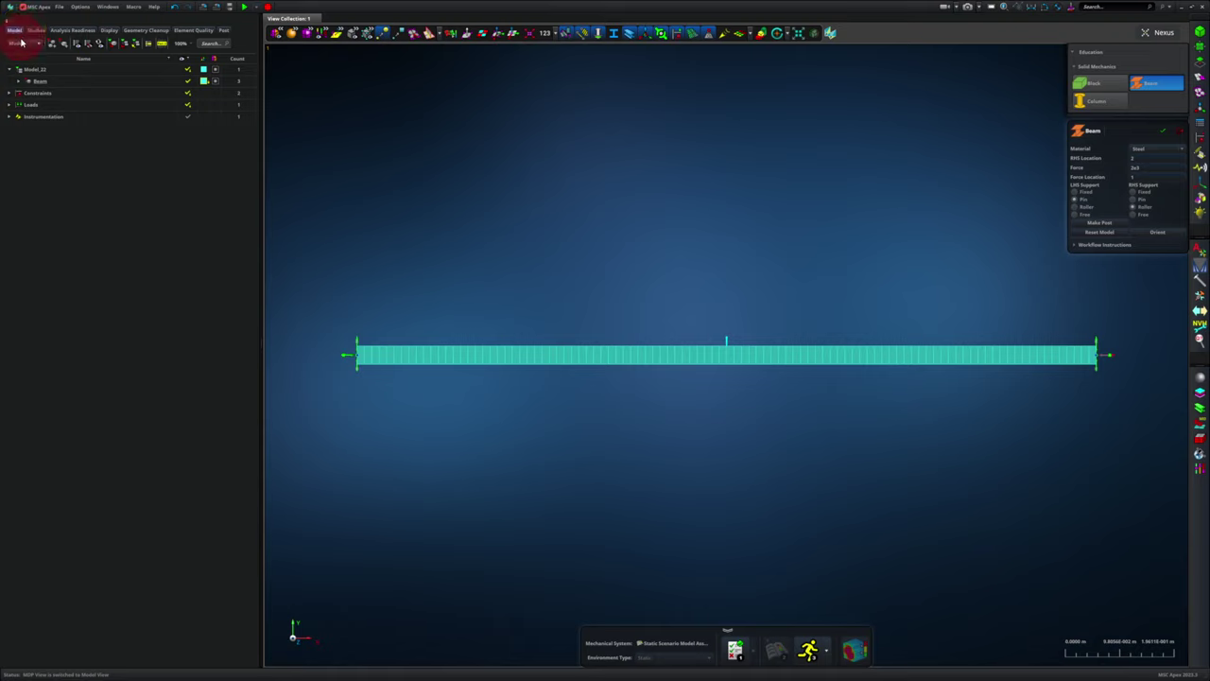
{"action": "left_click", "coordinate": [126, 45]}
{"action": "left_click", "coordinate": [13, 201]}
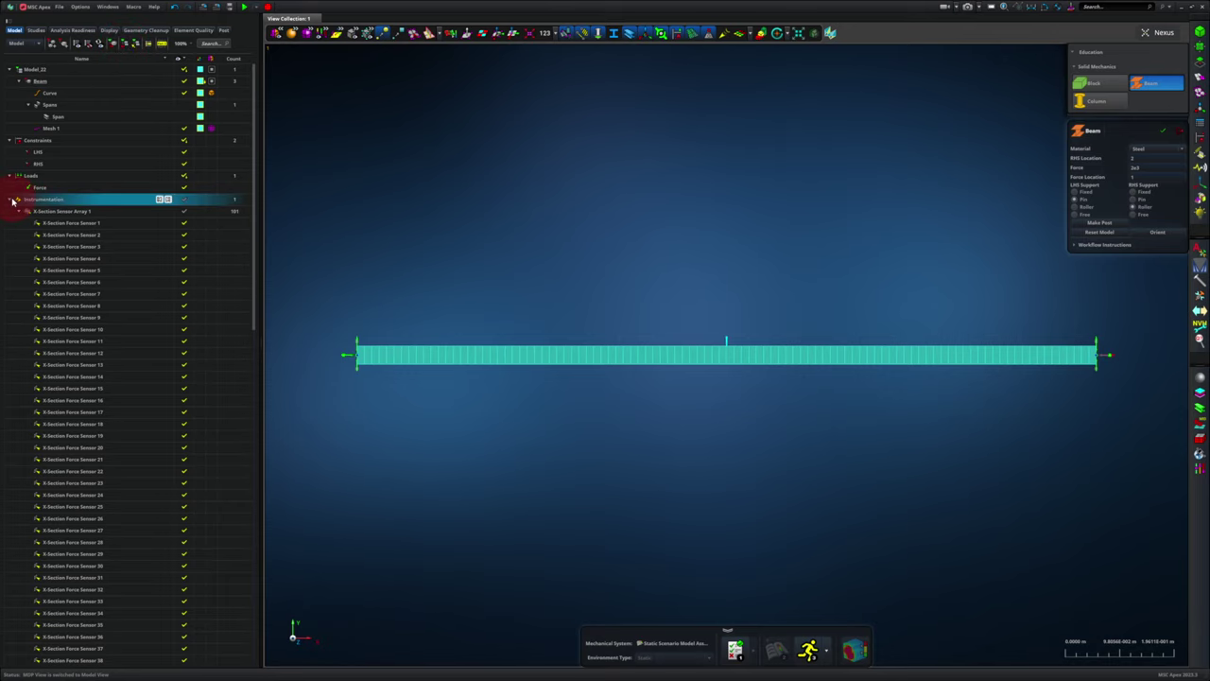
{"action": "left_click", "coordinate": [12, 202]}
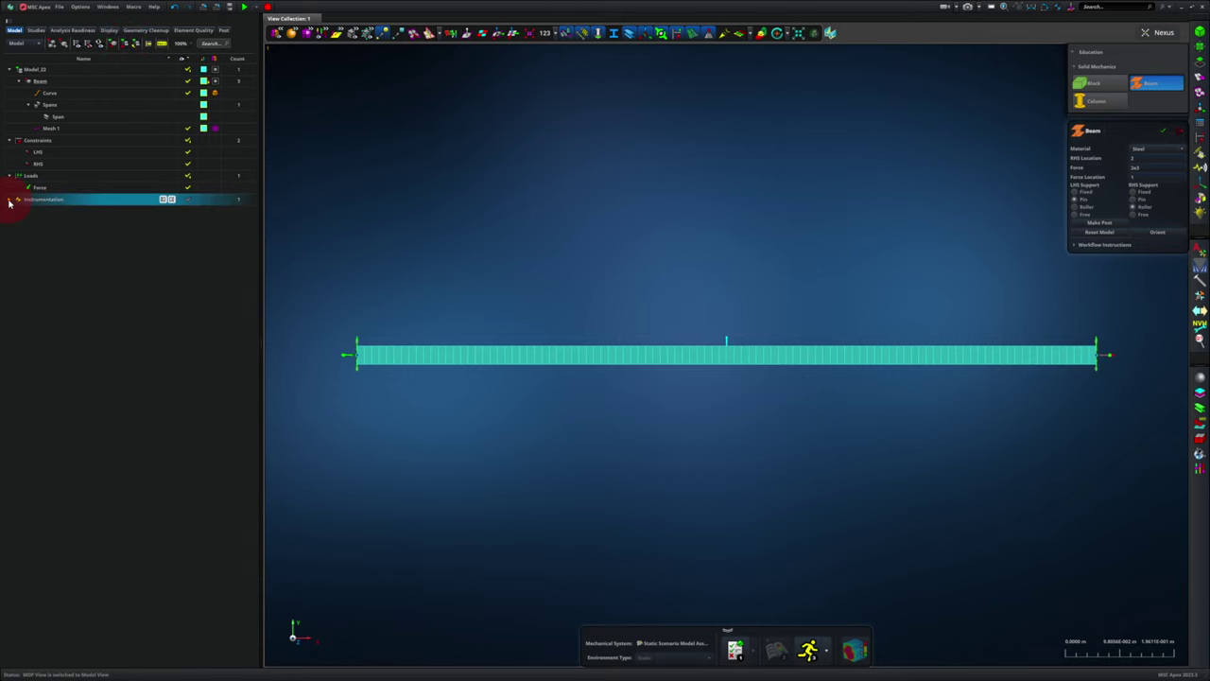
Examine the beam's Curve, Spans and Span entries in the model tree and where they lie on the beam.
{"action": "left_click", "coordinate": [57, 92]}
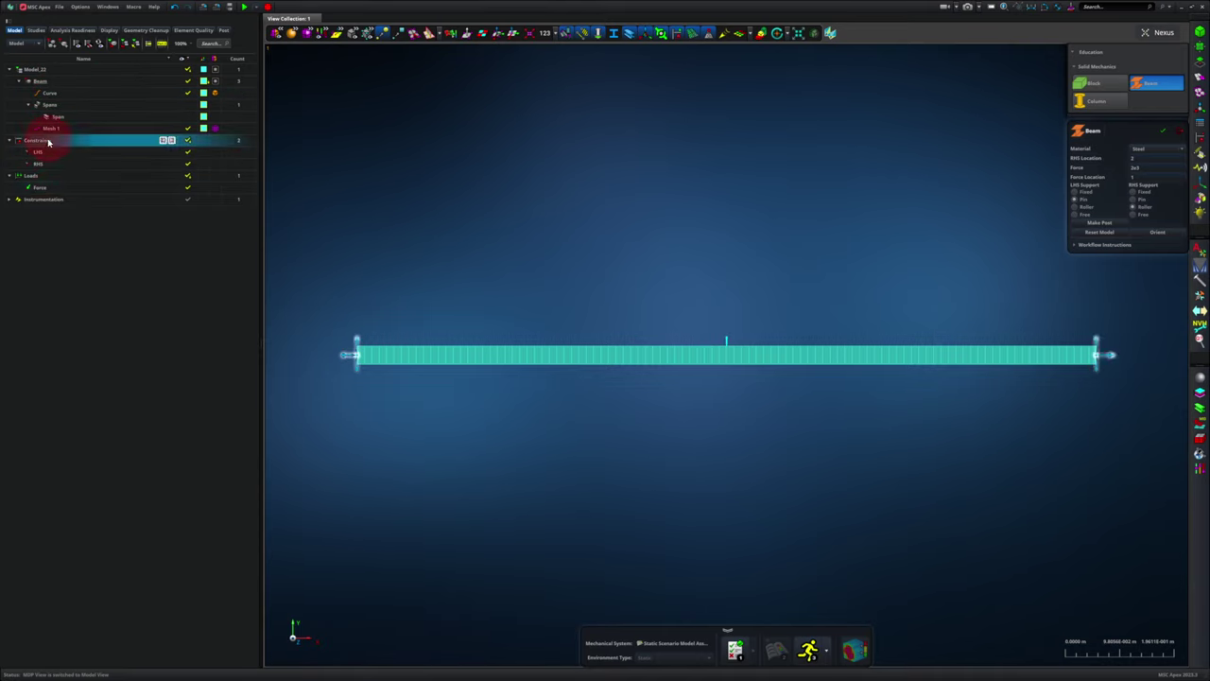
{"action": "left_click", "coordinate": [47, 95]}
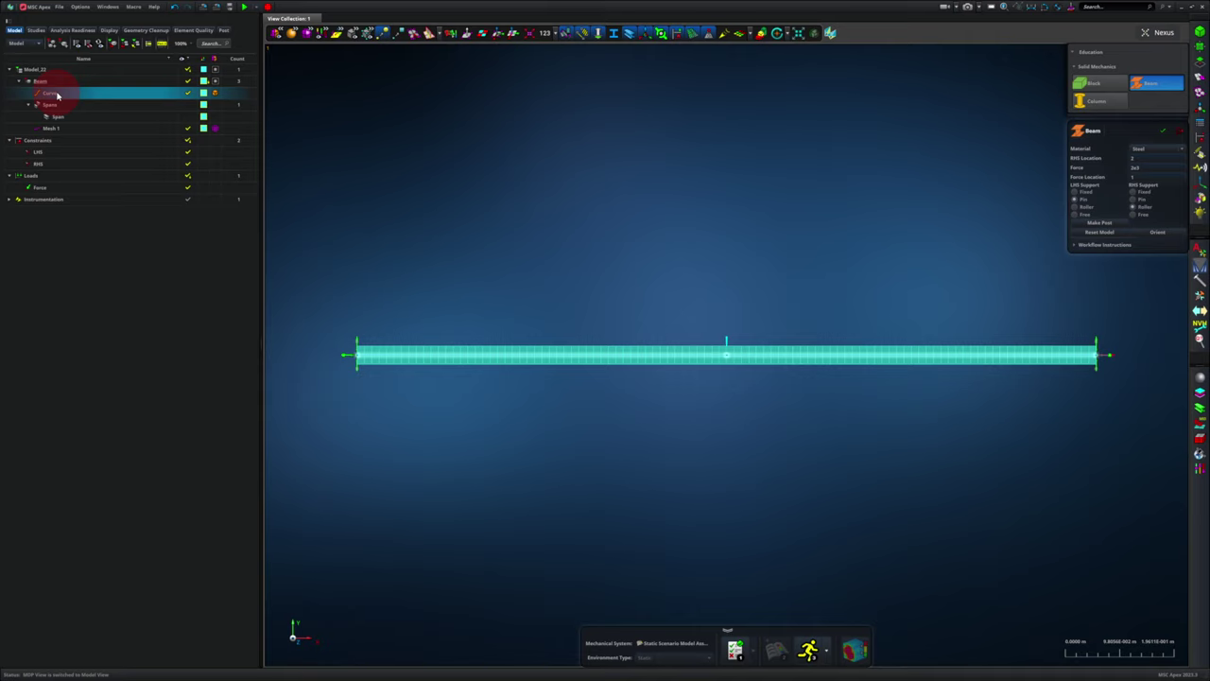
{"action": "left_click", "coordinate": [51, 105]}
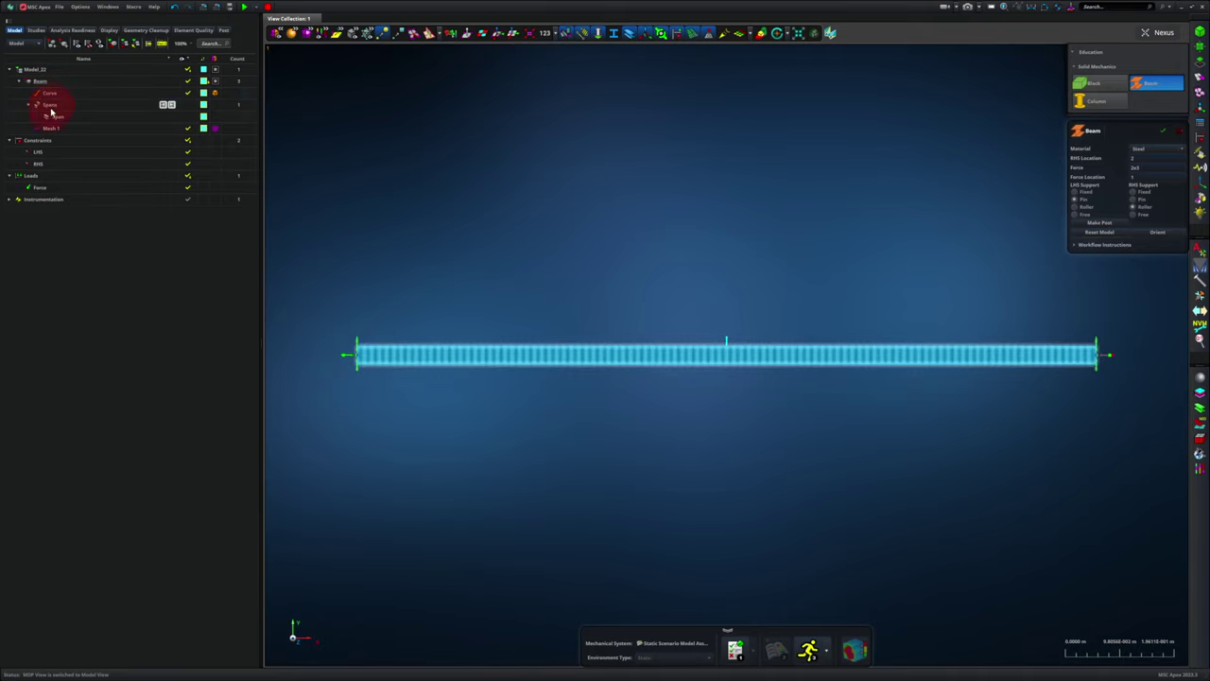
{"action": "left_click", "coordinate": [54, 116]}
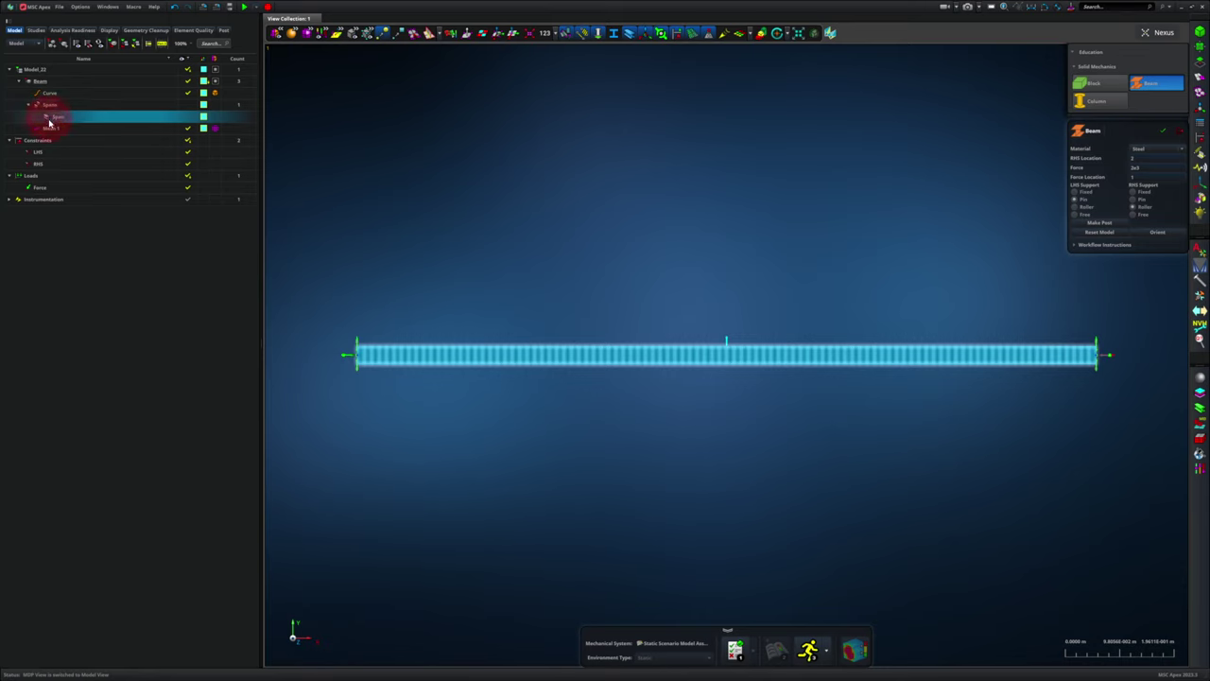
Open the span's definition to review its material, end shapes, orientation and offsets, and close it without changes.
{"action": "double_click", "coordinate": [47, 119]}
{"action": "left_click", "coordinate": [55, 120]}
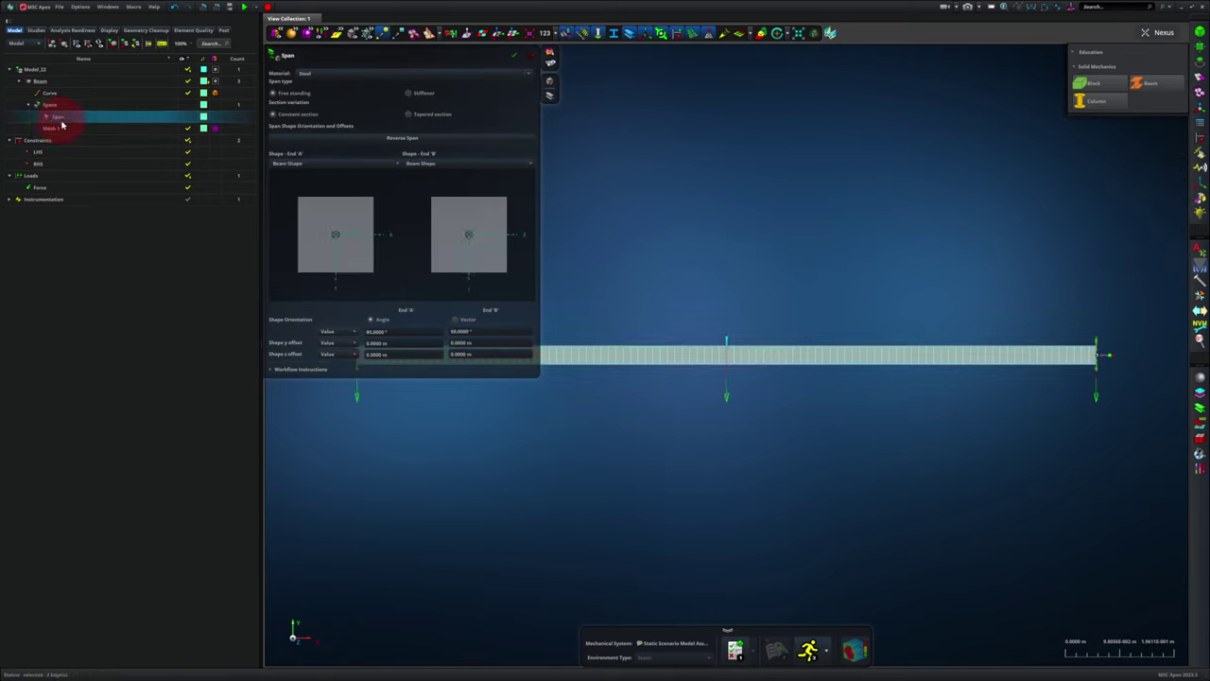
{"action": "left_click", "coordinate": [62, 125]}
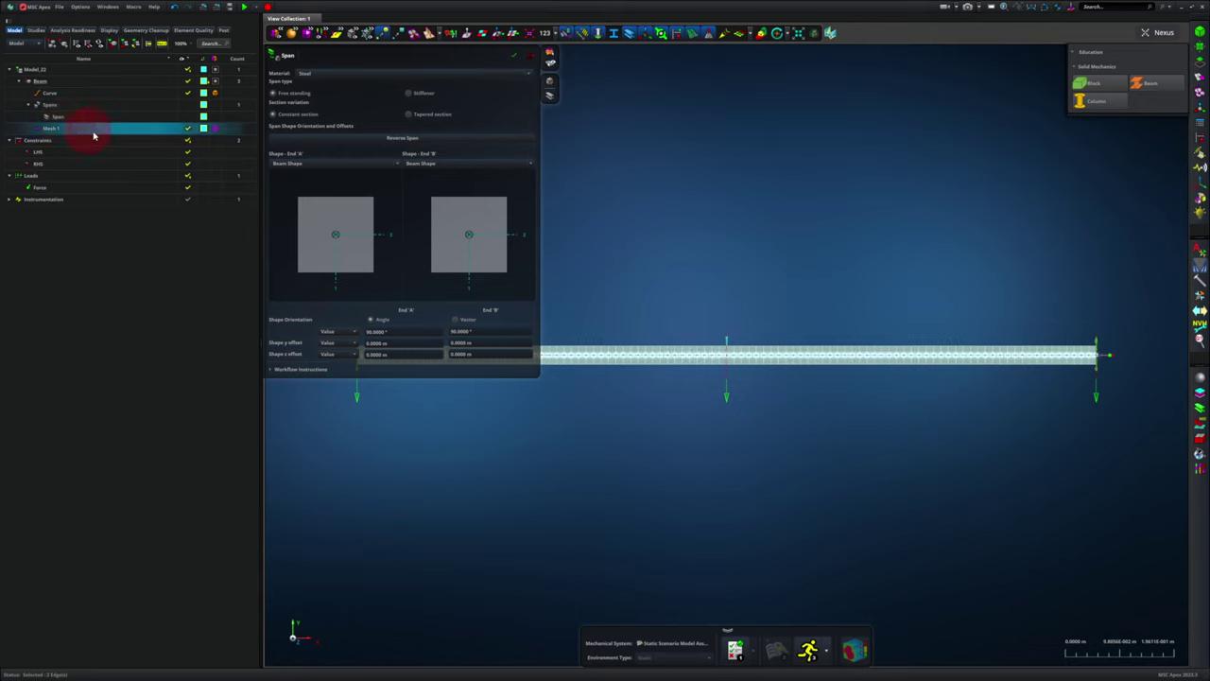
{"action": "left_click", "coordinate": [201, 124]}
{"action": "left_click", "coordinate": [95, 102]}
{"action": "left_click", "coordinate": [93, 104]}
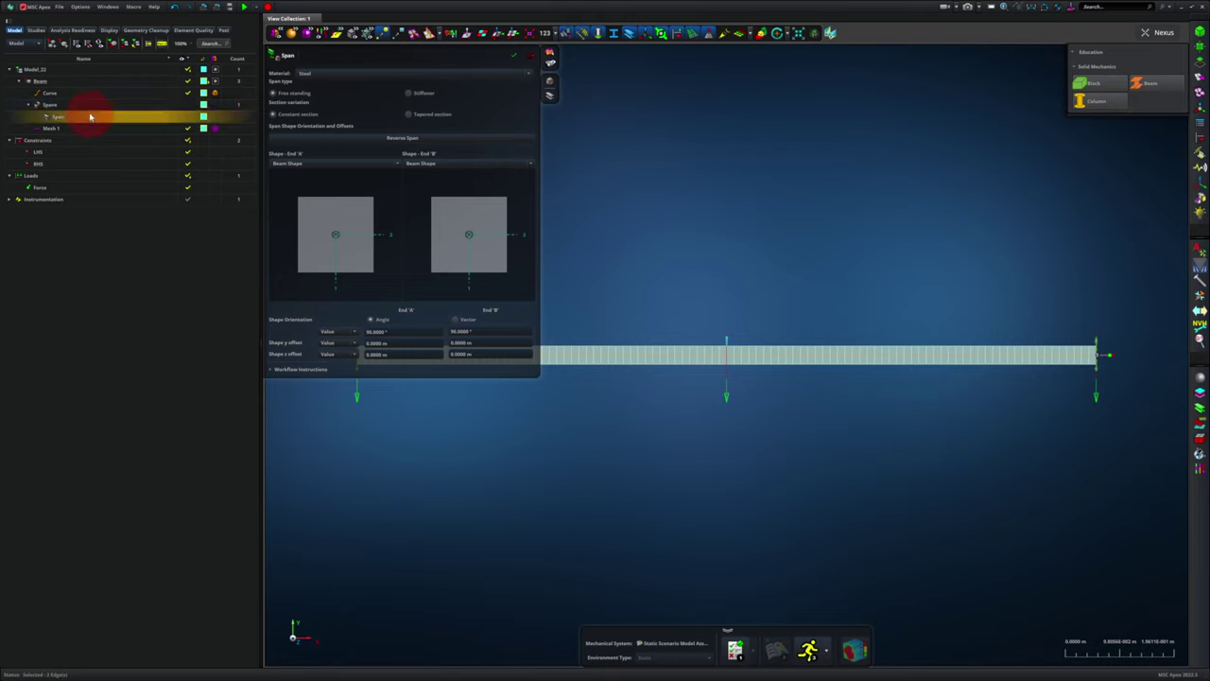
{"action": "left_click", "coordinate": [89, 116]}
{"action": "left_click", "coordinate": [90, 115]}
{"action": "left_click", "coordinate": [90, 116]}
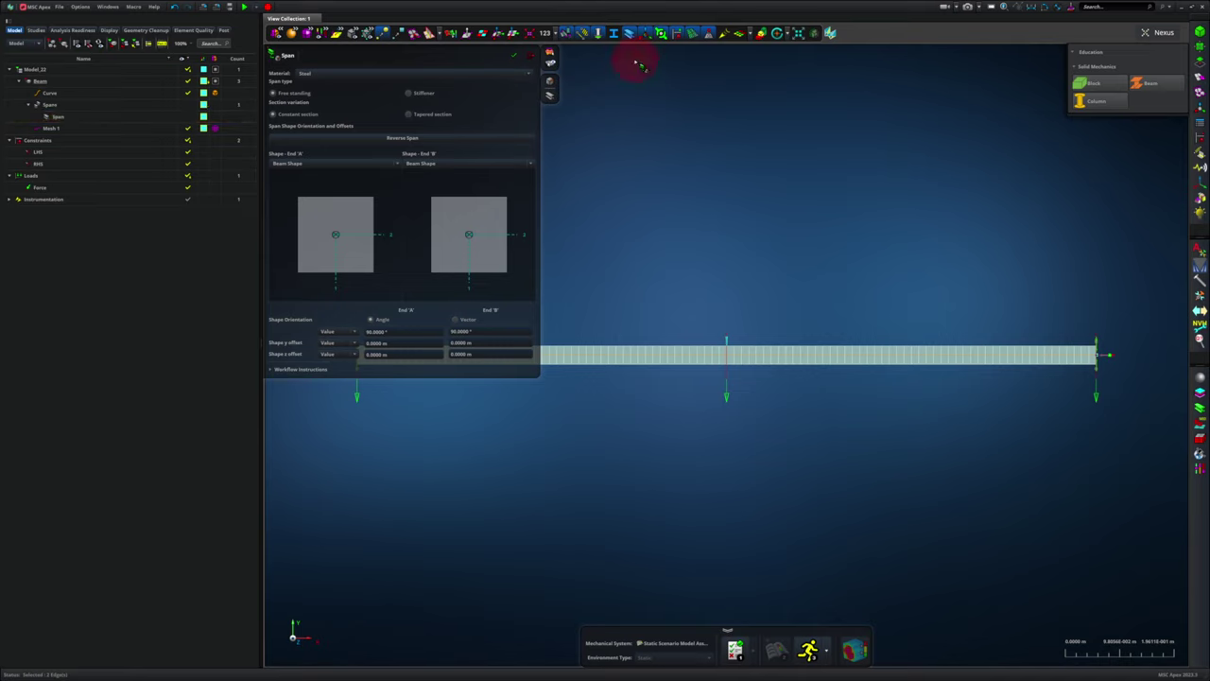
{"action": "left_click", "coordinate": [530, 58]}
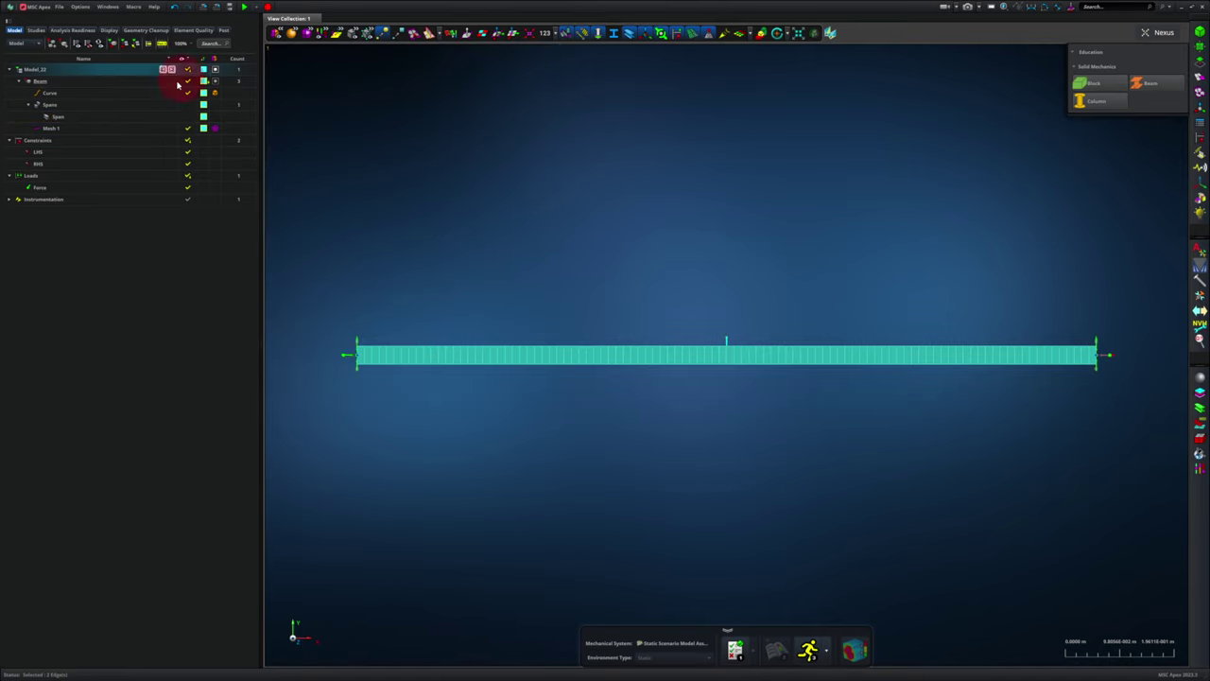
Coarsen the beam's Mesh 1 by applying a mesh size of 0.2 m.
{"action": "double_click", "coordinate": [80, 130]}
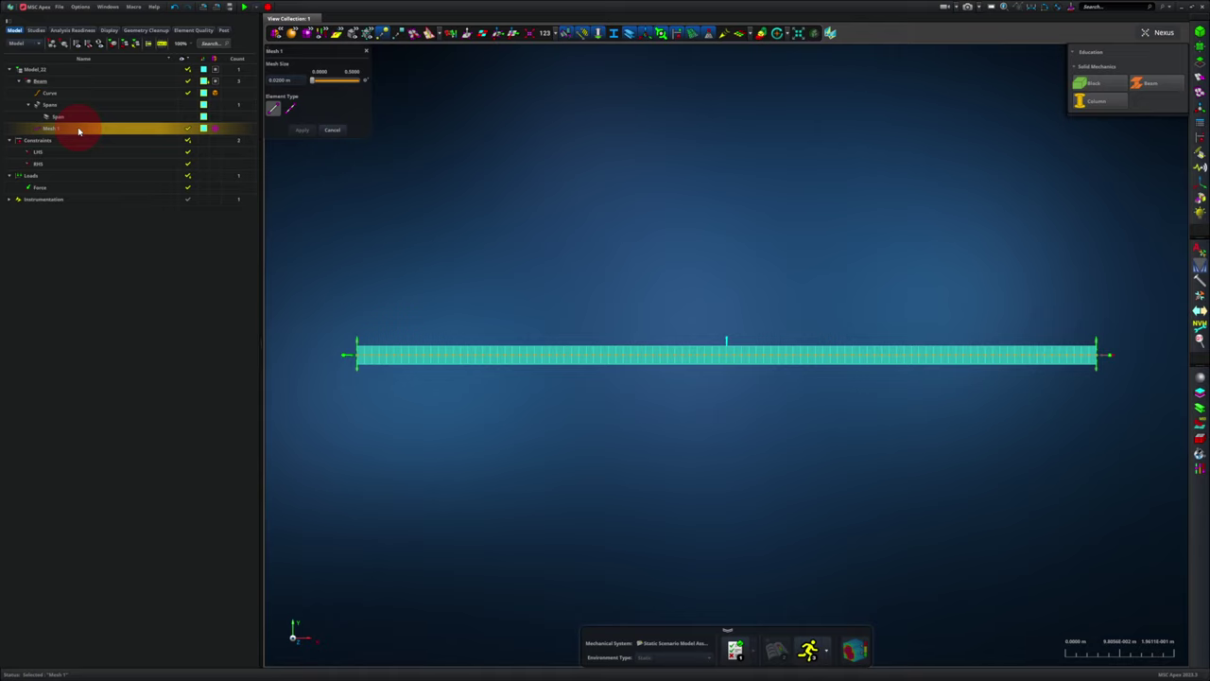
{"action": "left_click", "coordinate": [440, 369]}
{"action": "left_click", "coordinate": [463, 356]}
{"action": "left_click", "coordinate": [464, 359]}
{"action": "left_click", "coordinate": [466, 363]}
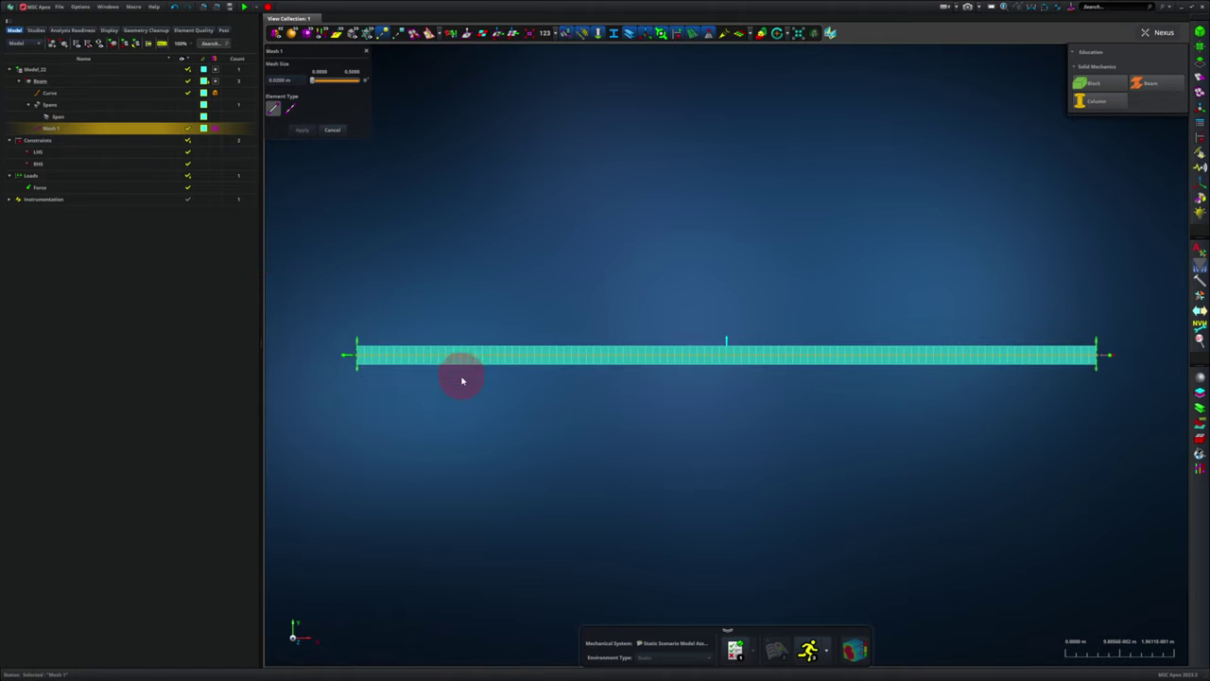
{"action": "left_click", "coordinate": [281, 81]}
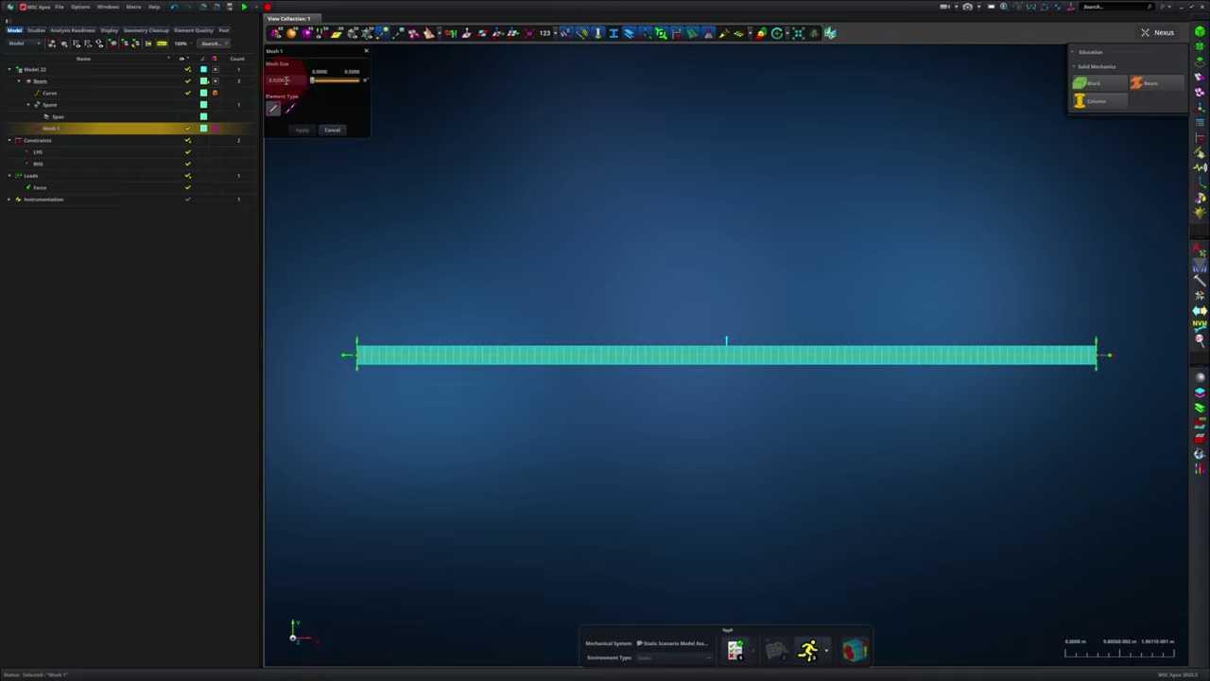
{"action": "double_click", "coordinate": [282, 81]}
{"action": "double_click", "coordinate": [281, 81]}
{"action": "type", "text": "0.2"}
{"action": "left_click", "coordinate": [296, 132]}
{"action": "left_click", "coordinate": [298, 132]}
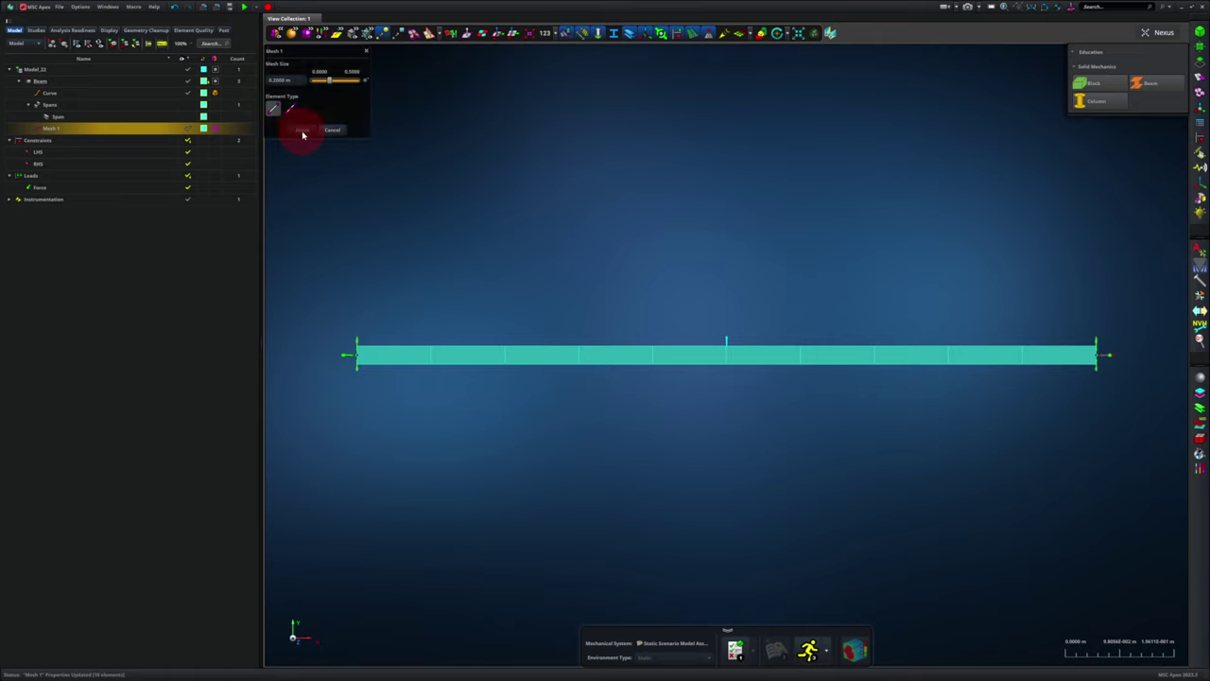
Refine the beam's Mesh 1 by applying a mesh size of 0.02 m.
{"action": "left_click", "coordinate": [286, 80]}
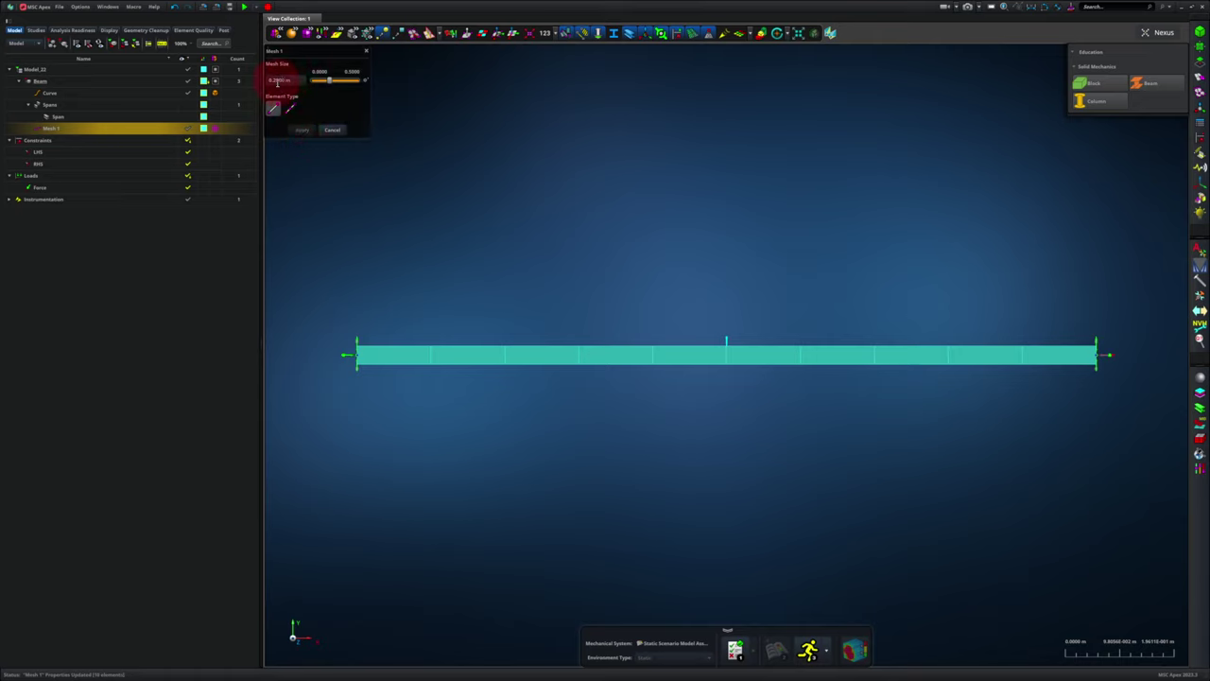
{"action": "left_click", "coordinate": [274, 80]}
{"action": "double_click", "coordinate": [271, 79]}
{"action": "type", "text": "0.02"}
{"action": "left_click", "coordinate": [299, 130]}
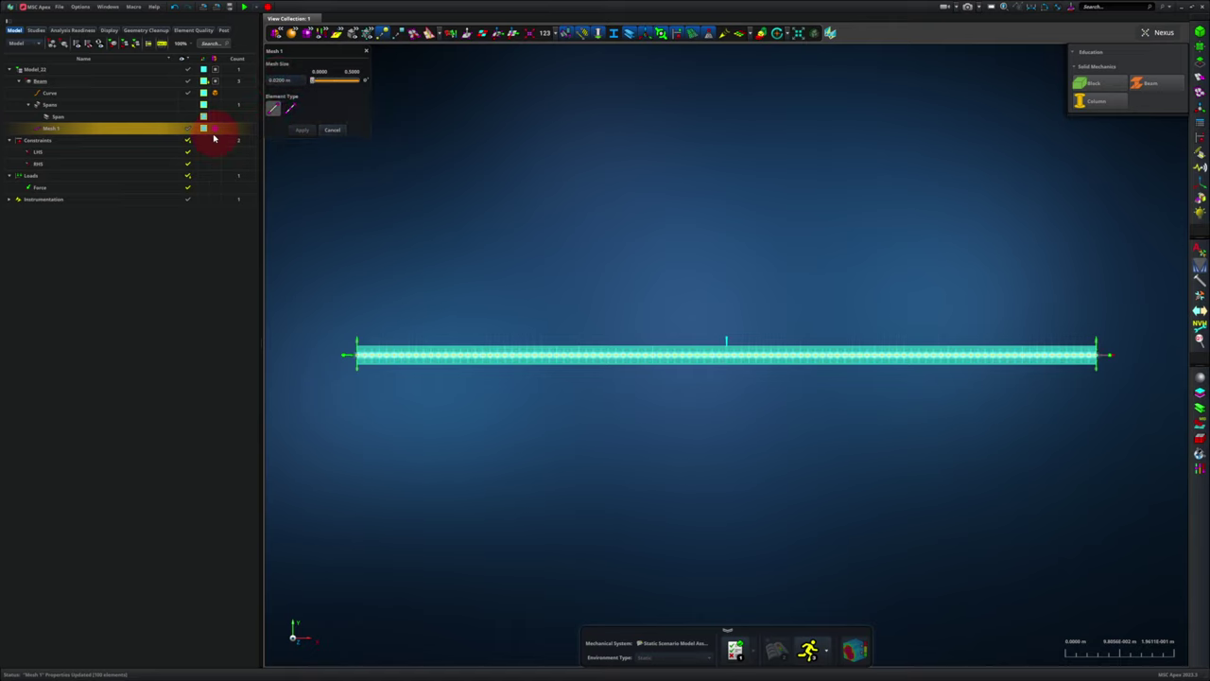
Open the definition of the Force load at the beam's midspan and review its settings.
{"action": "left_click", "coordinate": [102, 188]}
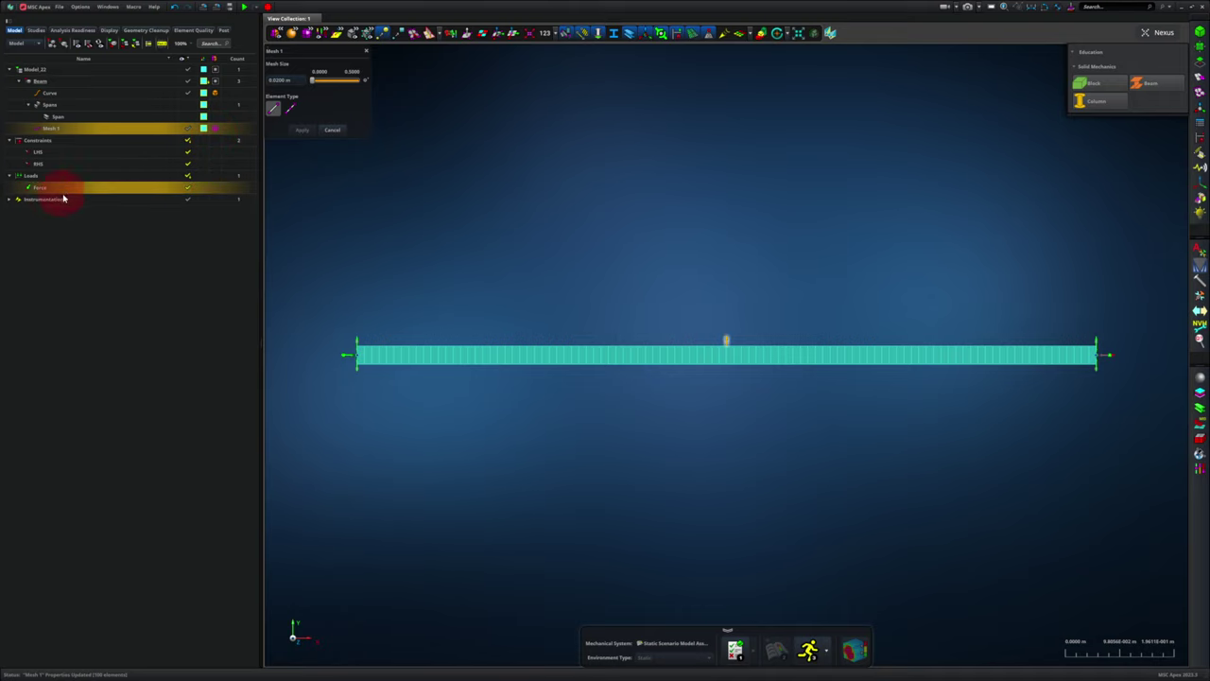
{"action": "left_click", "coordinate": [608, 268]}
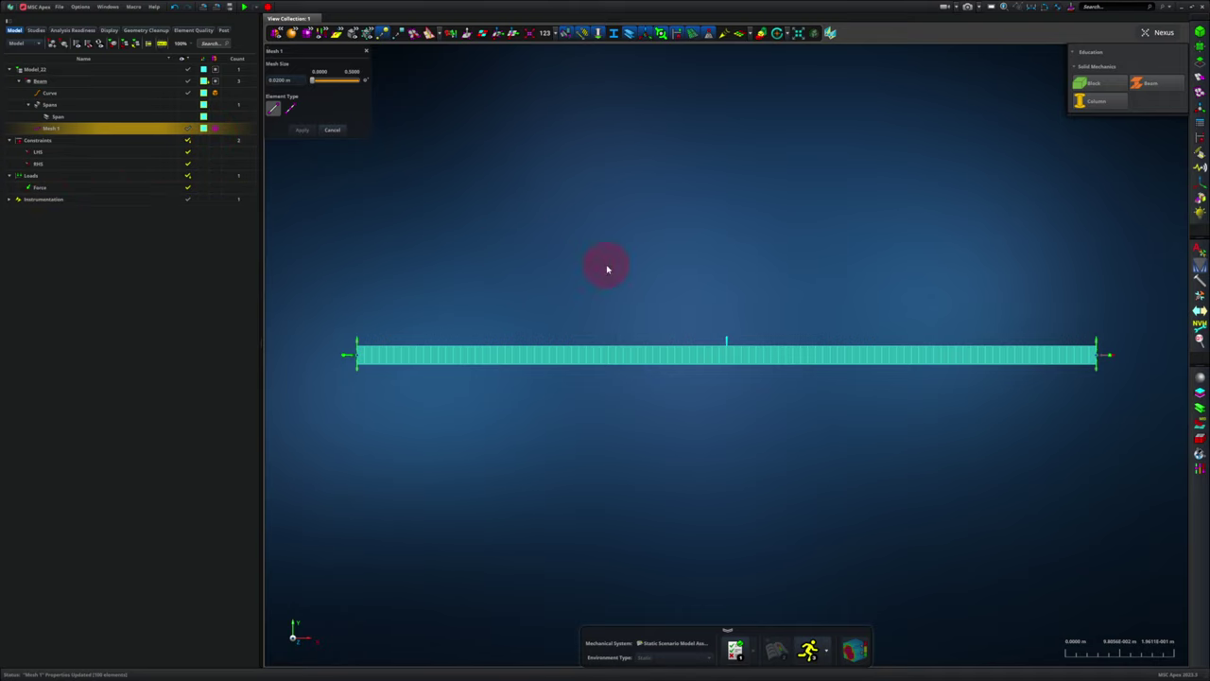
{"action": "left_click", "coordinate": [726, 342]}
{"action": "double_click", "coordinate": [726, 342]}
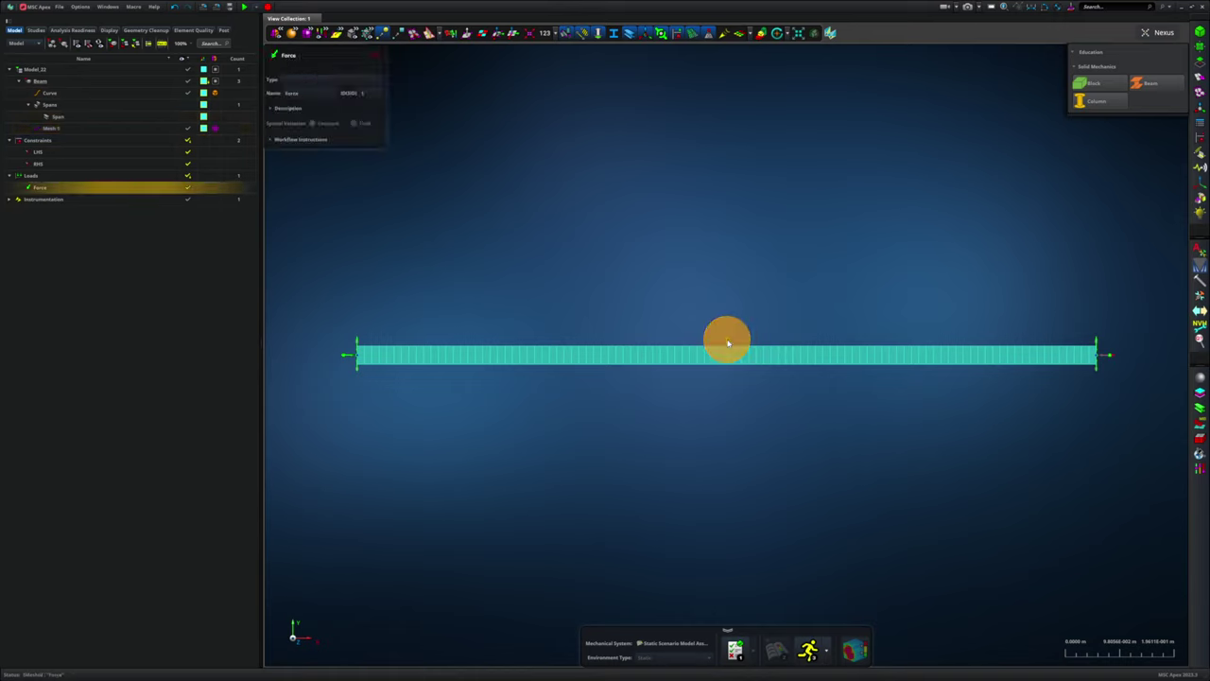
{"action": "left_click", "coordinate": [367, 189]}
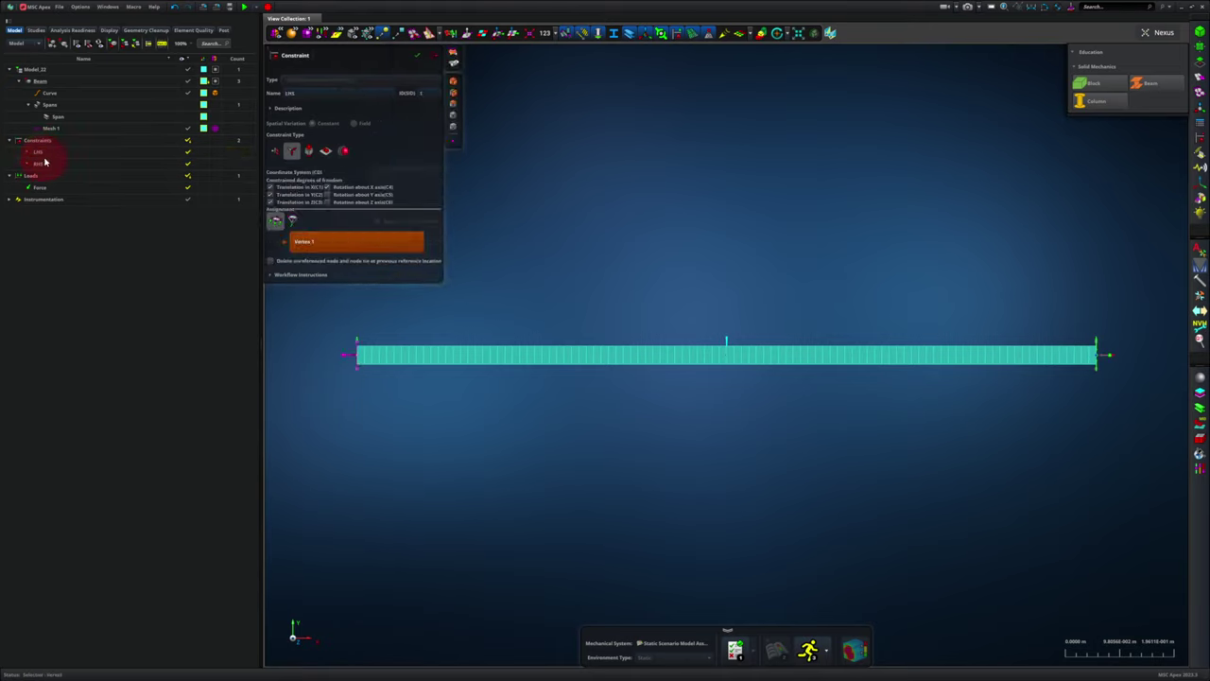
Review the constrained degrees of freedom of the LHS and RHS constraints at the beam's two ends.
{"action": "left_click", "coordinate": [356, 355]}
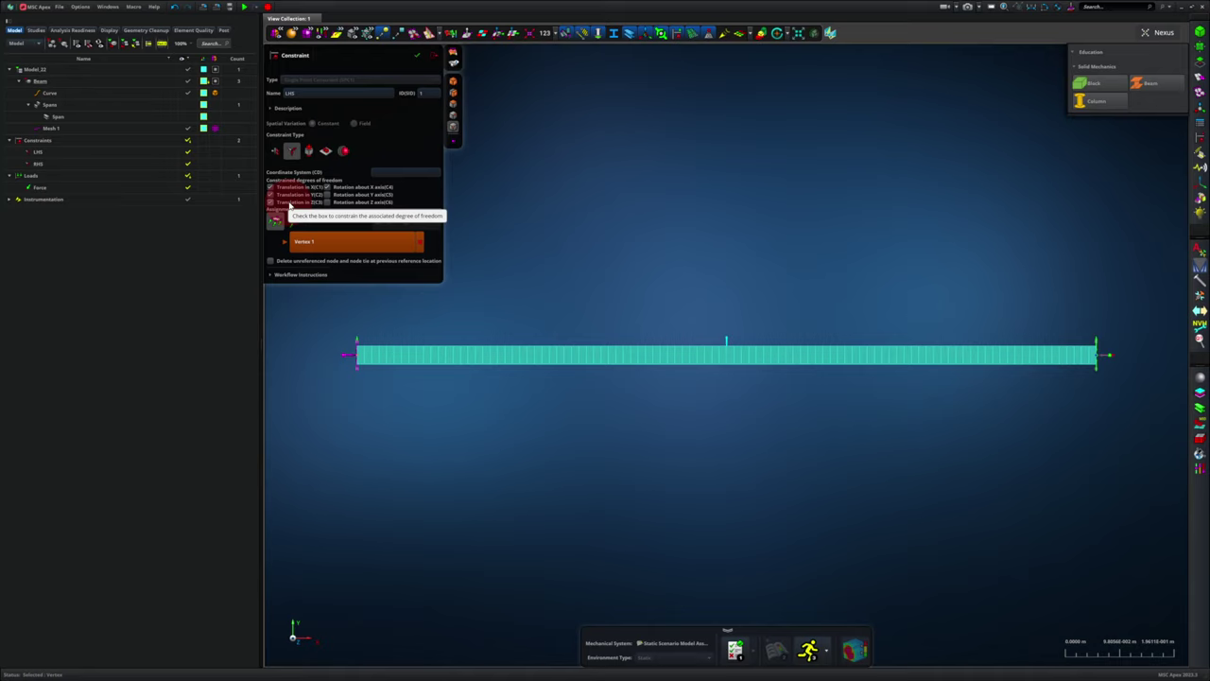
{"action": "left_click", "coordinate": [327, 187]}
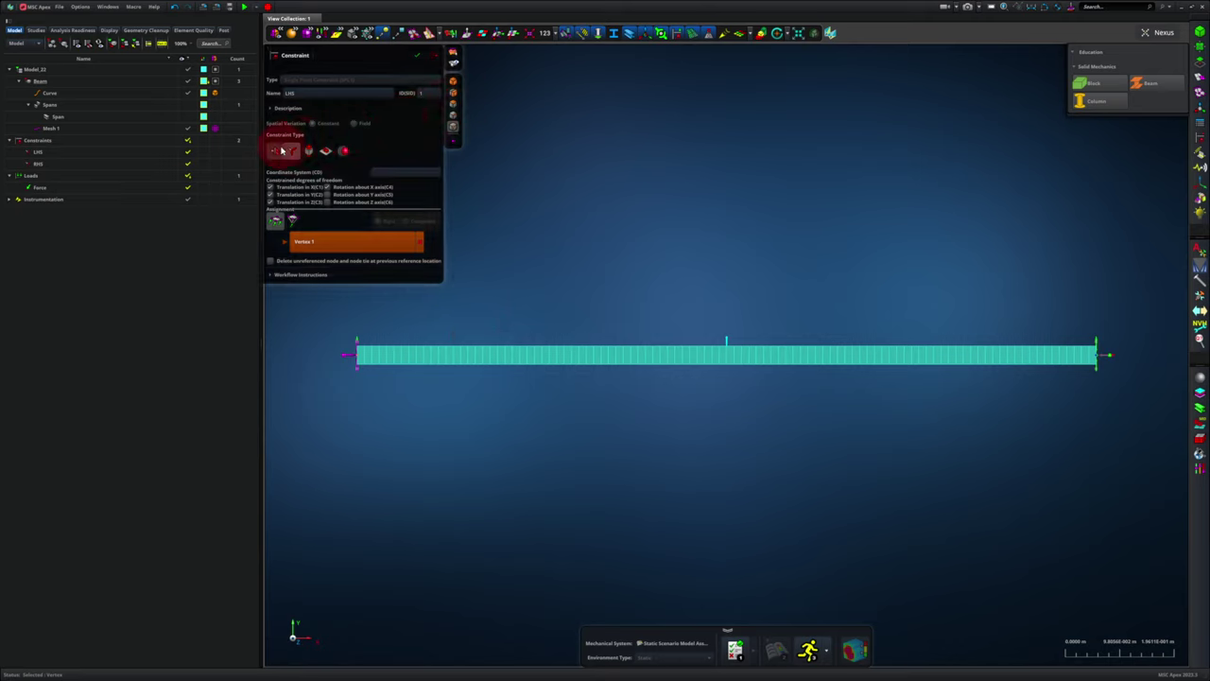
{"action": "left_click", "coordinate": [94, 164]}
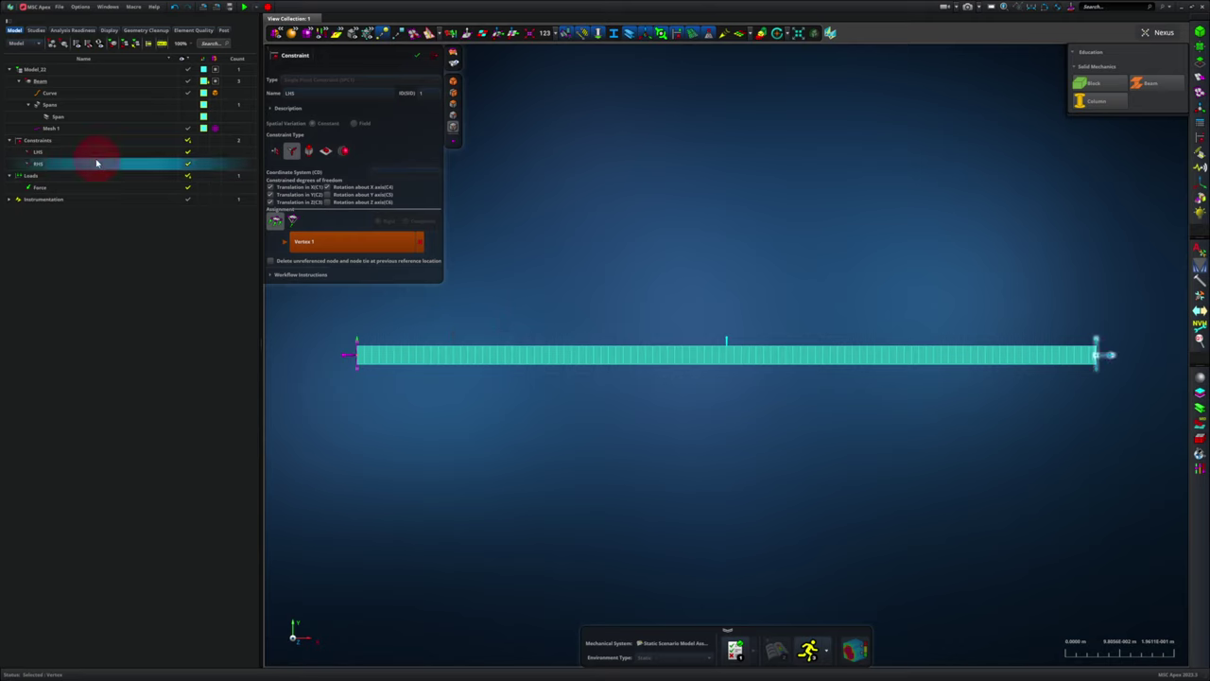
{"action": "left_click", "coordinate": [38, 164]}
{"action": "left_click", "coordinate": [312, 196]}
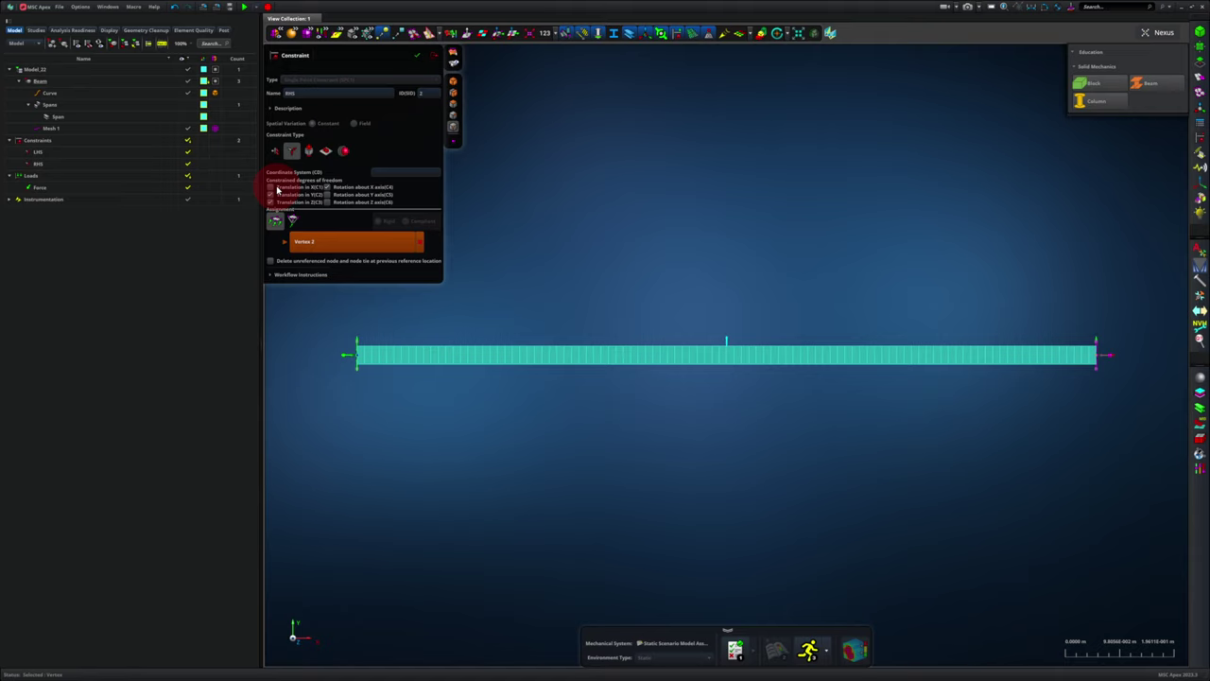
Turn on the display of the instrumentation sensors along the beam.
{"action": "left_click", "coordinate": [81, 198]}
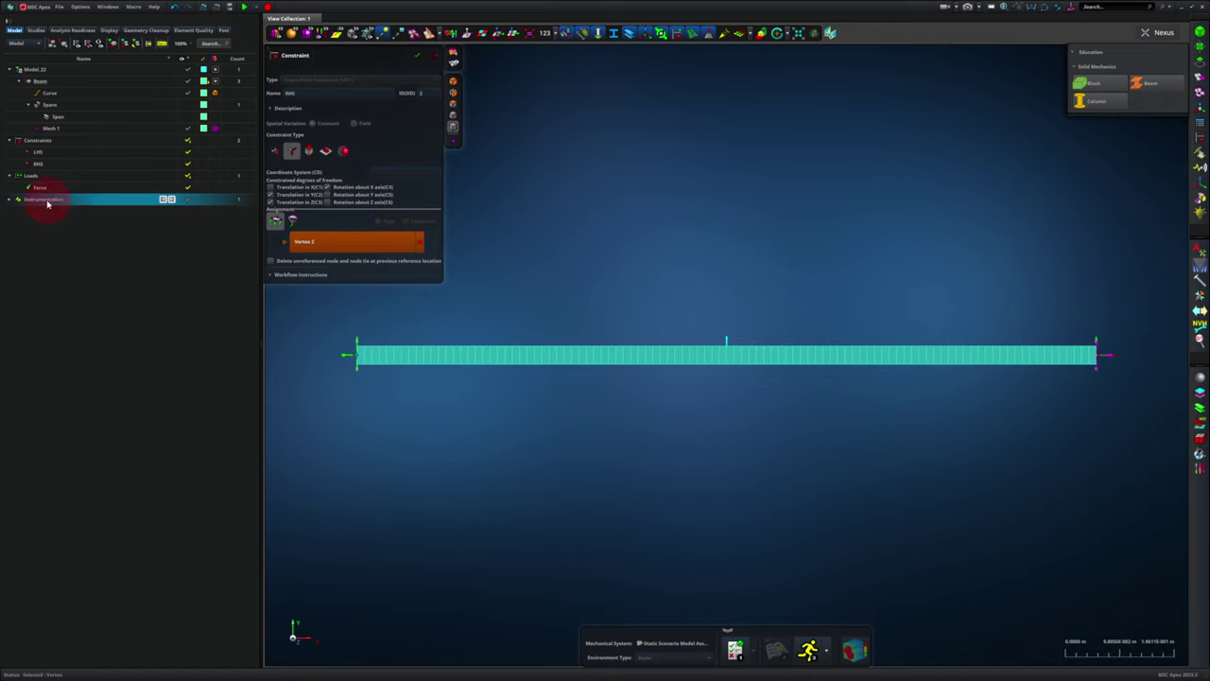
{"action": "left_click", "coordinate": [723, 35]}
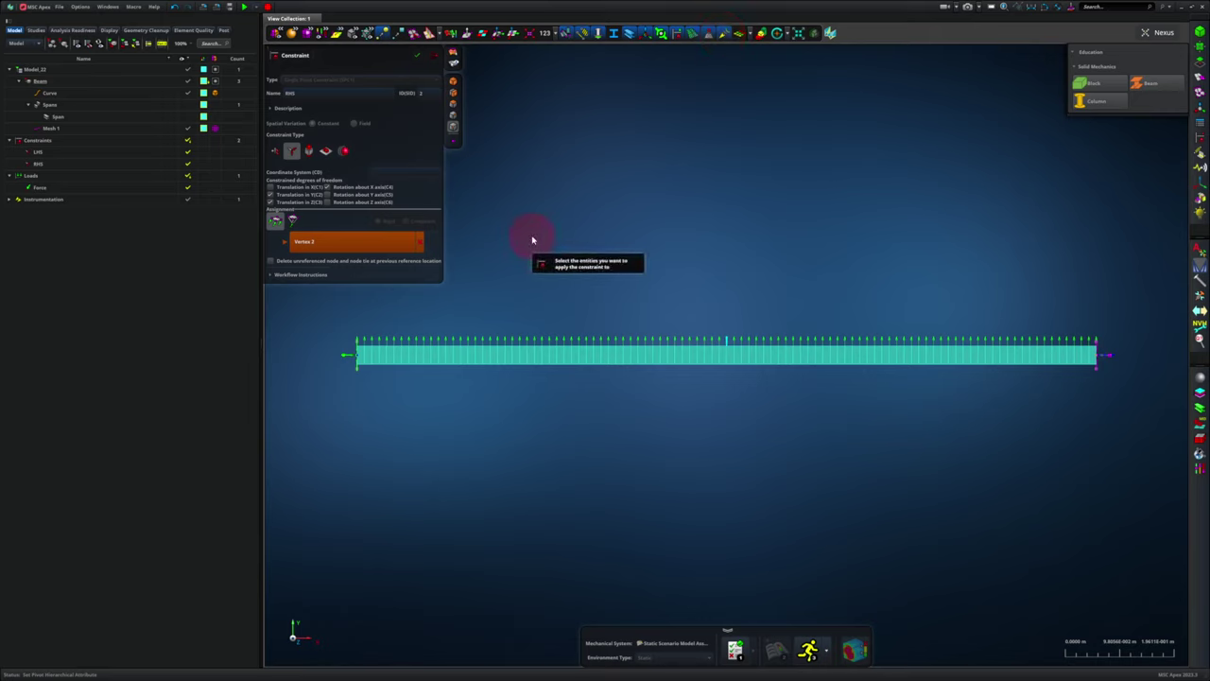
Delete the Beam part and the Constraints group from the model.
{"action": "left_click", "coordinate": [89, 81]}
{"action": "right_click", "coordinate": [88, 81]}
{"action": "left_click", "coordinate": [102, 91]}
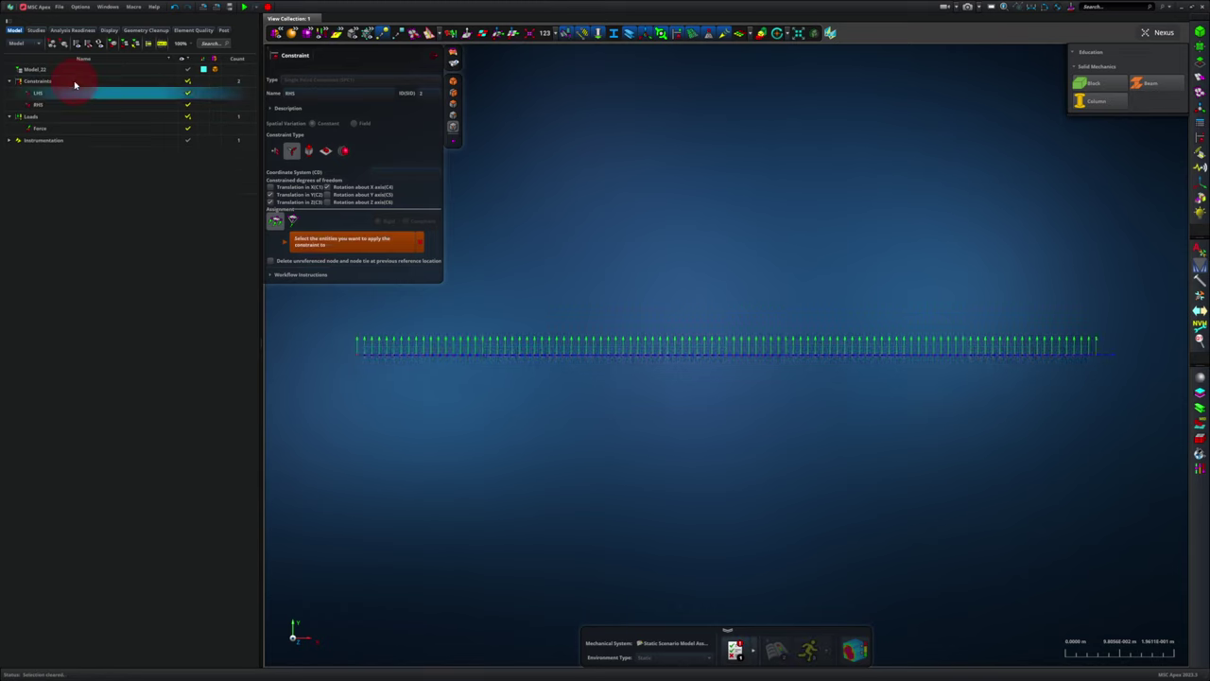
{"action": "left_click", "coordinate": [74, 83]}
{"action": "right_click", "coordinate": [76, 83]}
{"action": "left_click", "coordinate": [83, 89]}
Delete the Loads and Instrumentation groups from the model.
{"action": "left_click", "coordinate": [66, 81]}
{"action": "right_click", "coordinate": [63, 81]}
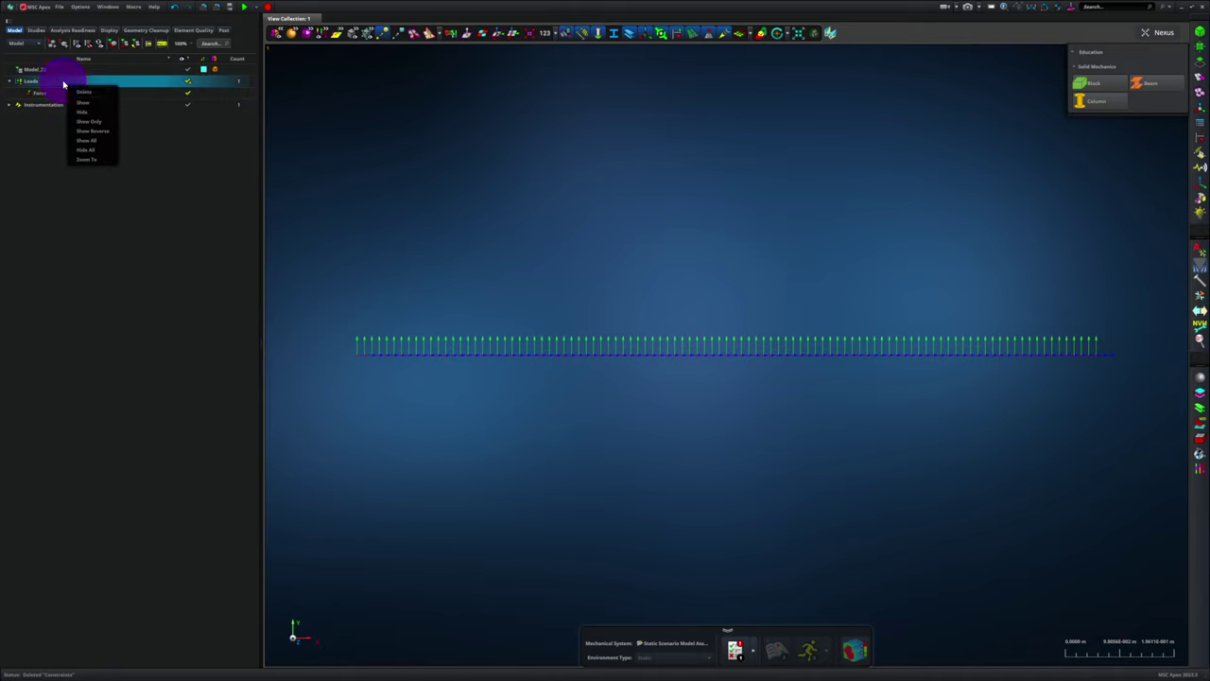
{"action": "left_click", "coordinate": [84, 92]}
{"action": "left_click", "coordinate": [65, 81]}
{"action": "right_click", "coordinate": [65, 83]}
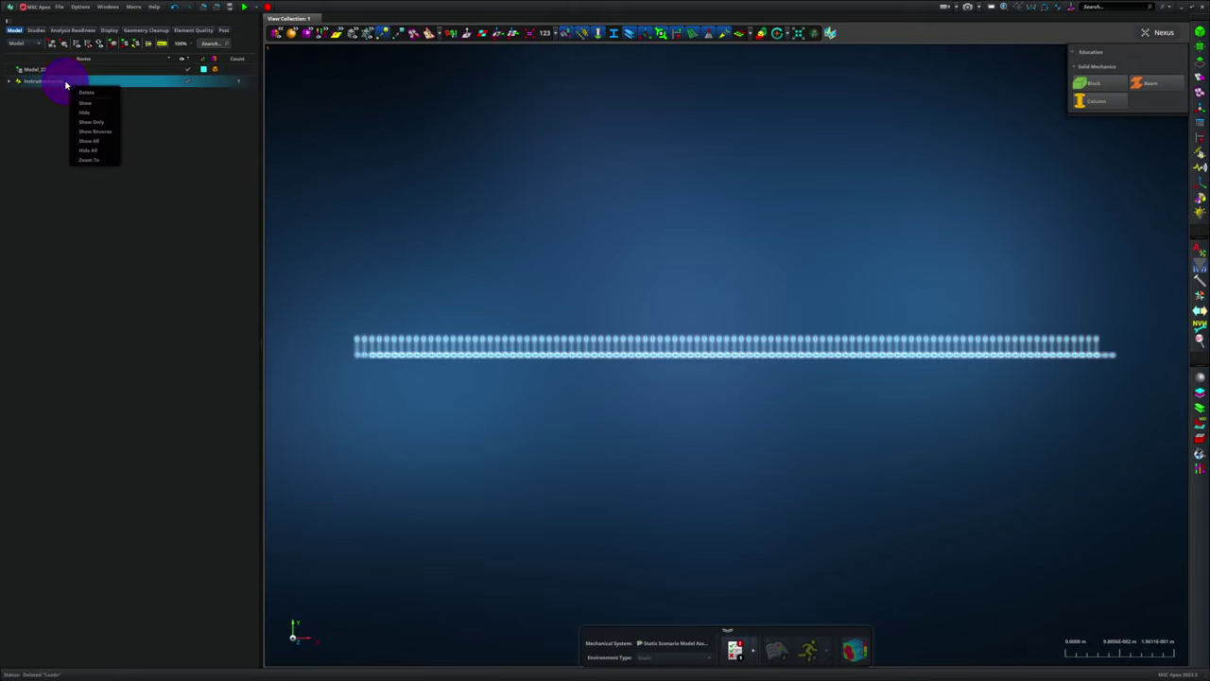
{"action": "left_click", "coordinate": [86, 92]}
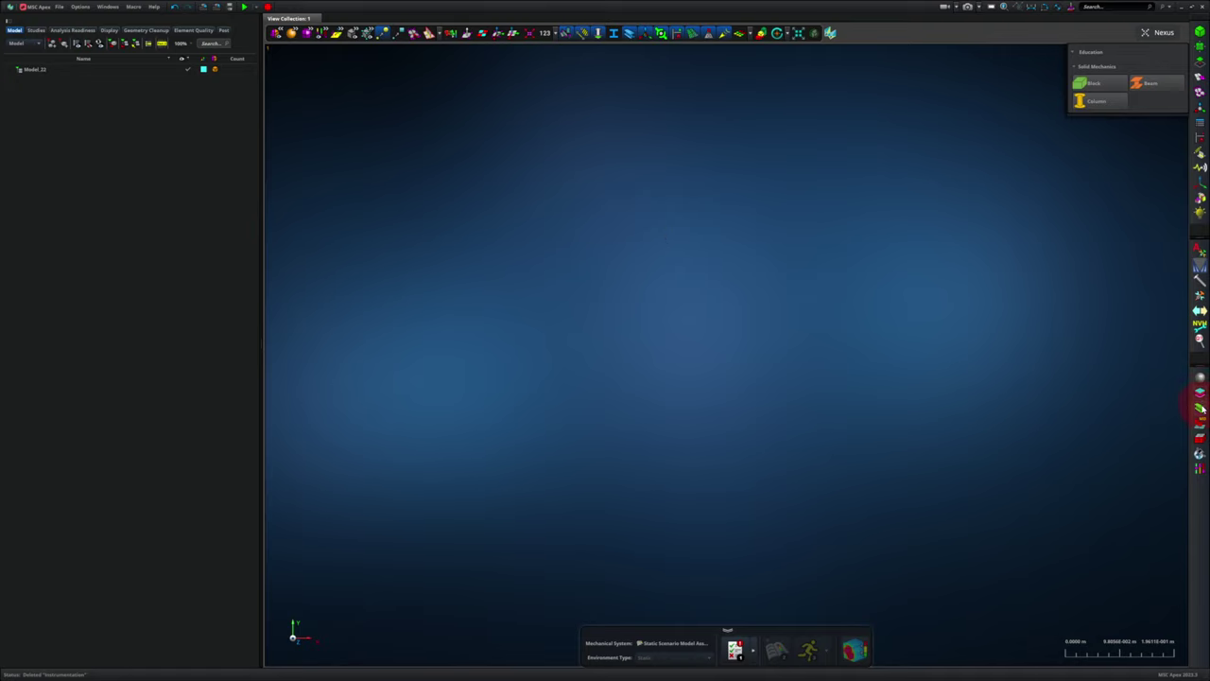
Check the beam shapes and materials that are still defined for reuse in the manual model.
{"action": "left_click", "coordinate": [1200, 408]}
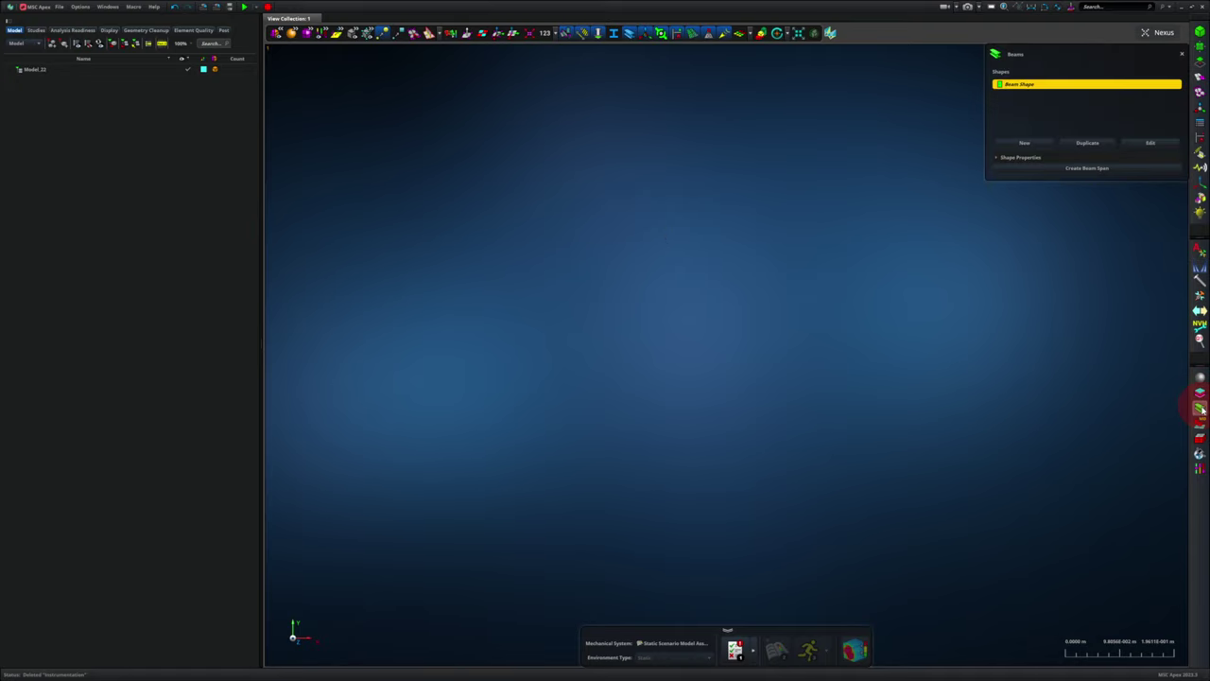
{"action": "left_click", "coordinate": [1200, 379]}
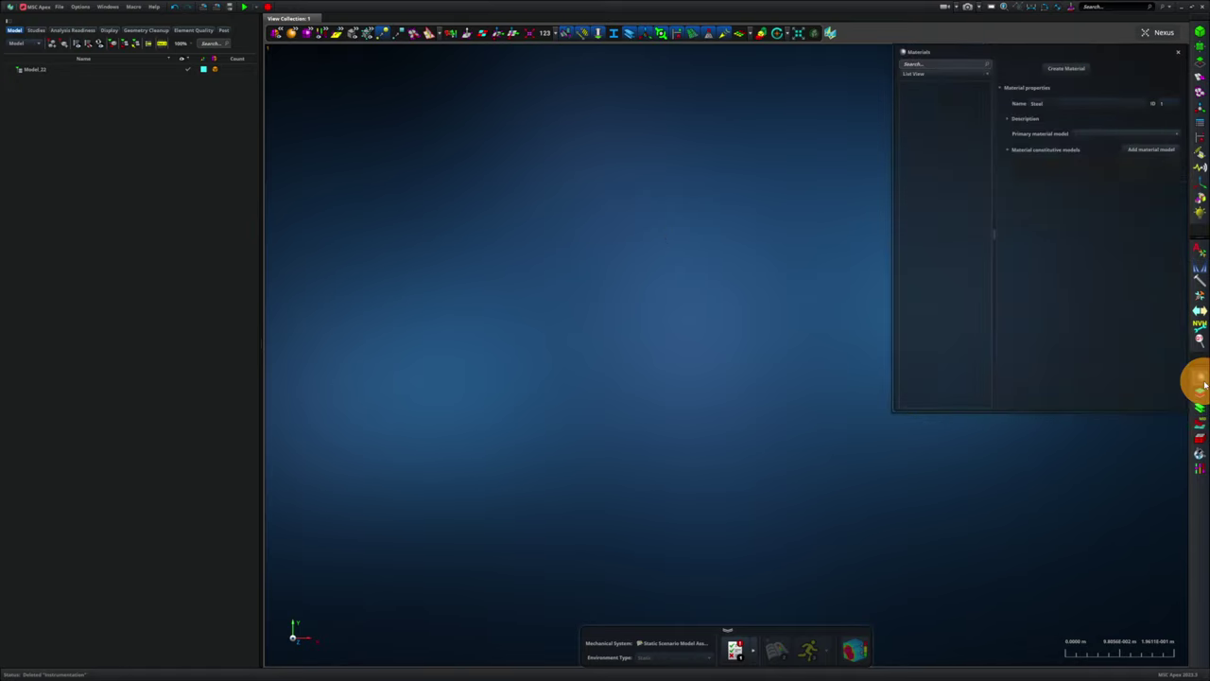
{"action": "left_click", "coordinate": [1200, 380]}
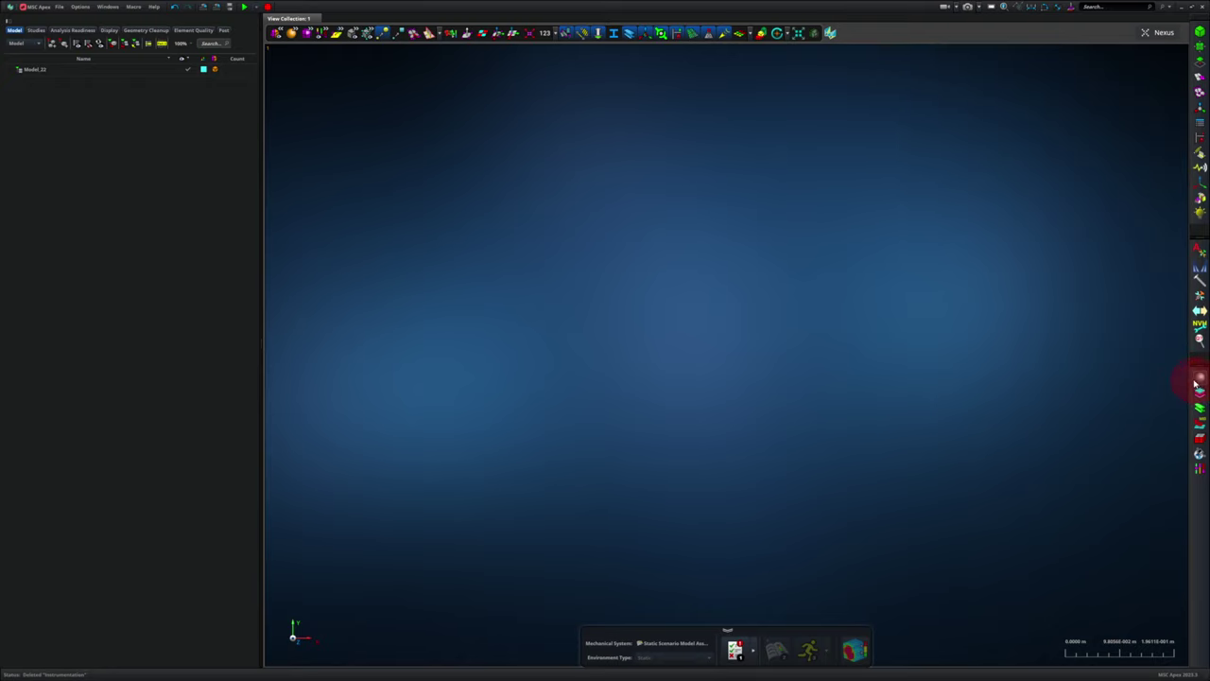
Sketch a horizontal polyline on the XY plane from the origin through X 1 m to X 2 m, making two 1 m segments.
{"action": "left_click", "coordinate": [1200, 47]}
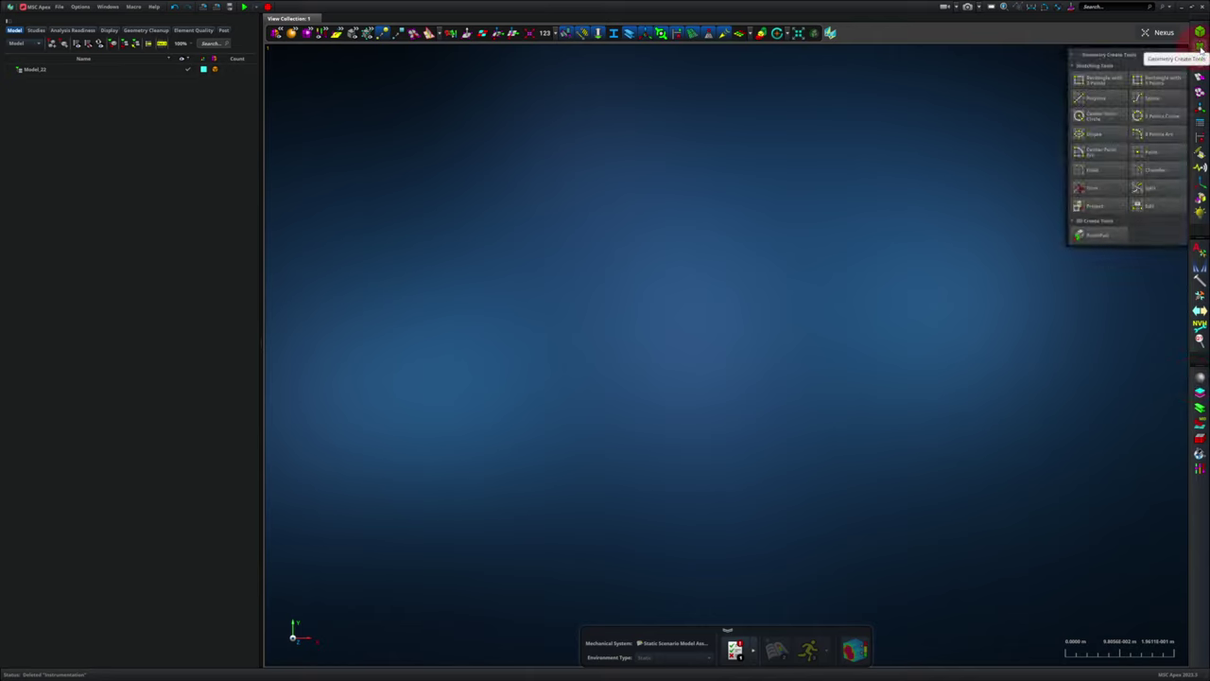
{"action": "left_click", "coordinate": [1100, 98]}
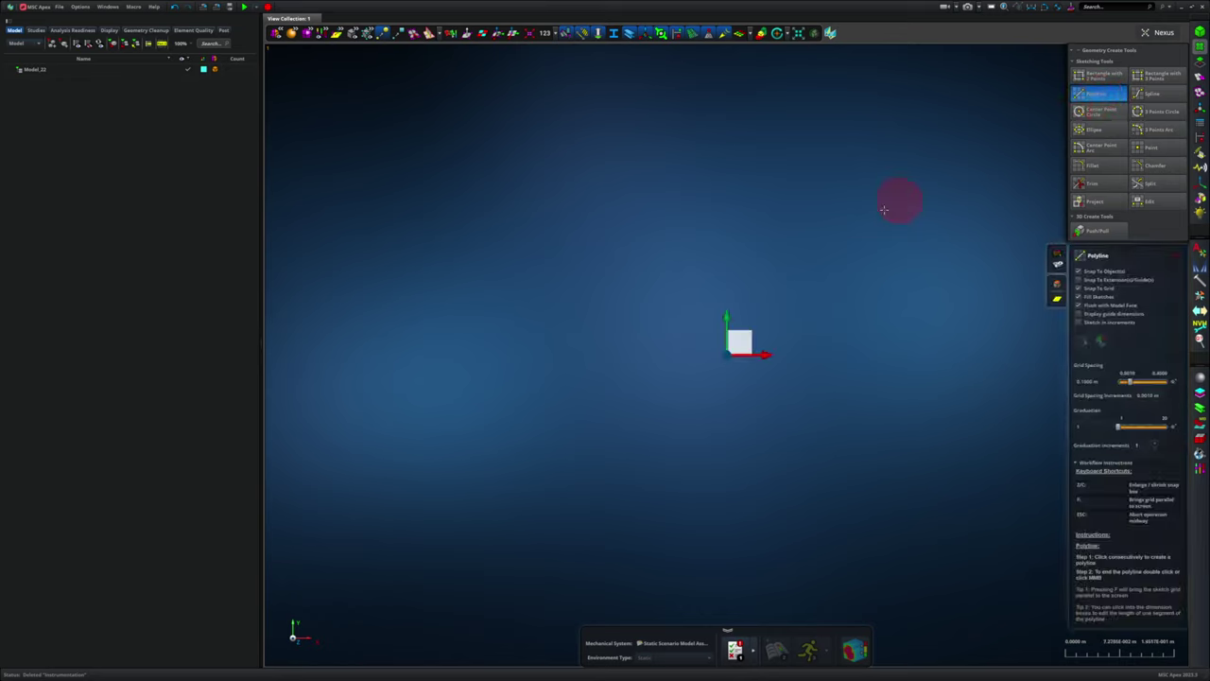
{"action": "left_click", "coordinate": [739, 340]}
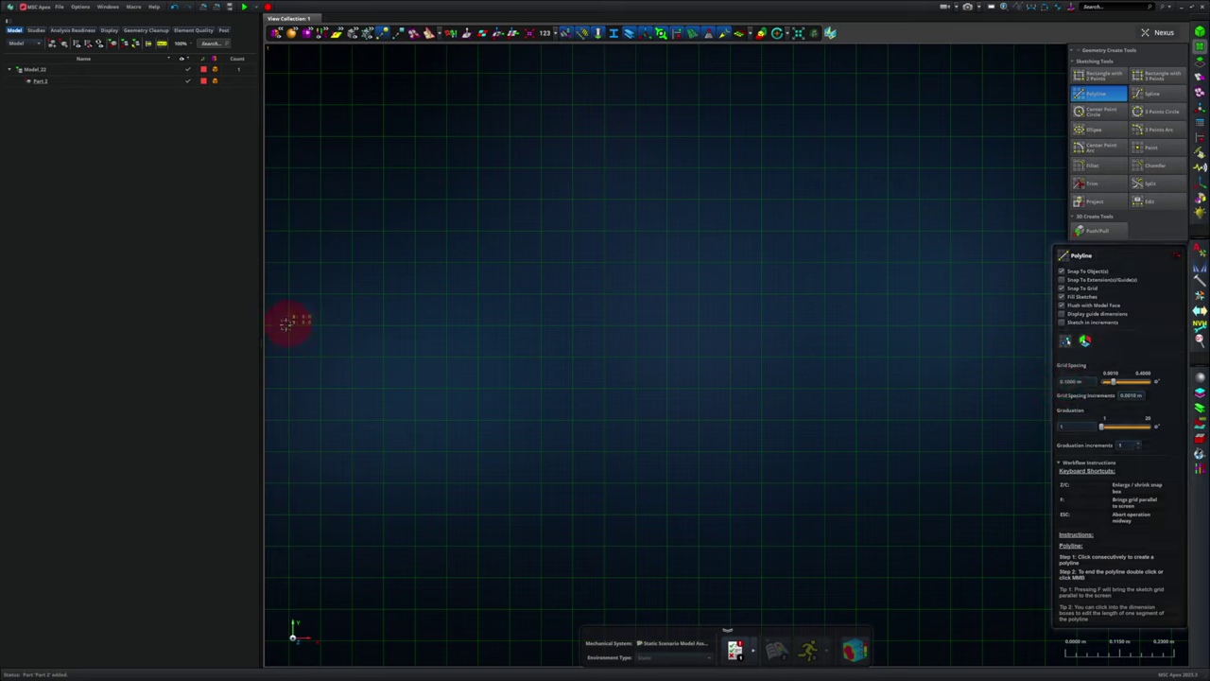
{"action": "left_click", "coordinate": [289, 325]}
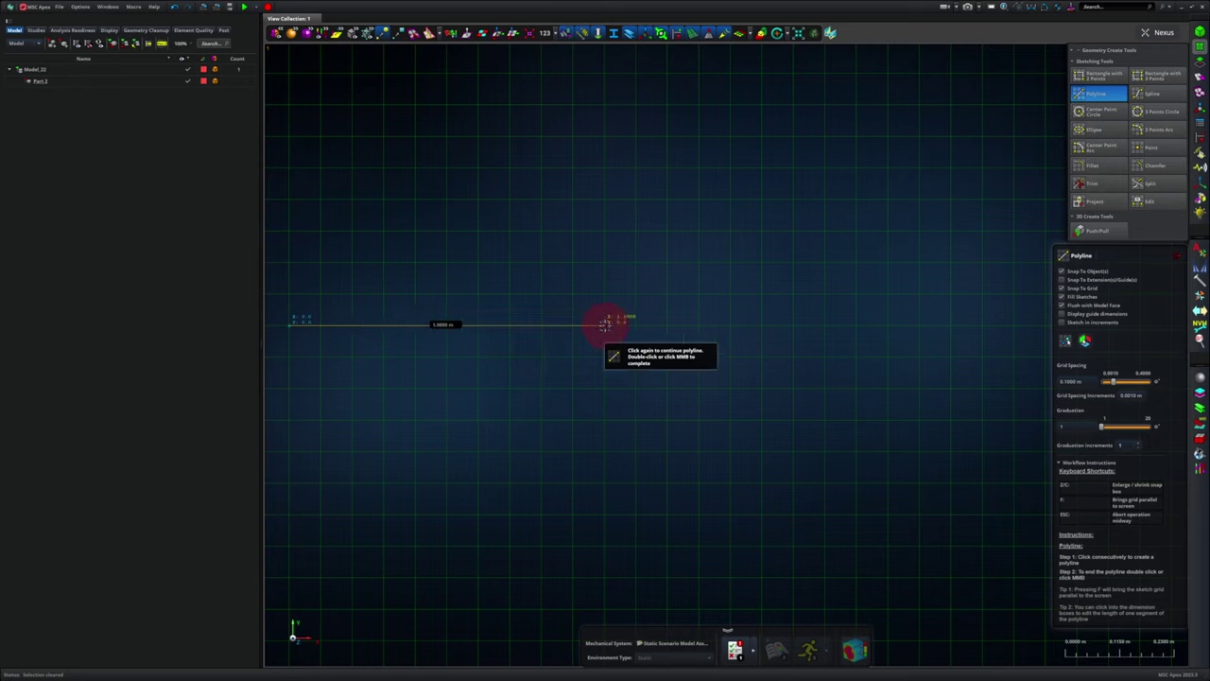
{"action": "left_click", "coordinate": [605, 324]}
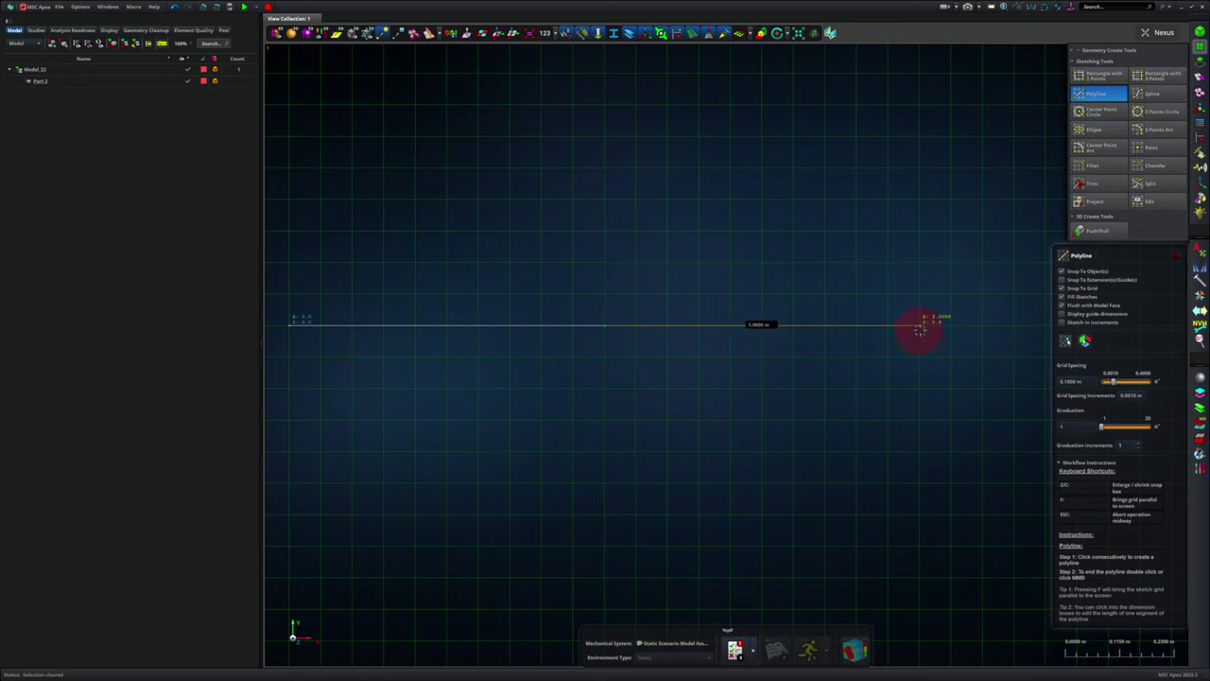
{"action": "double_click", "coordinate": [916, 325]}
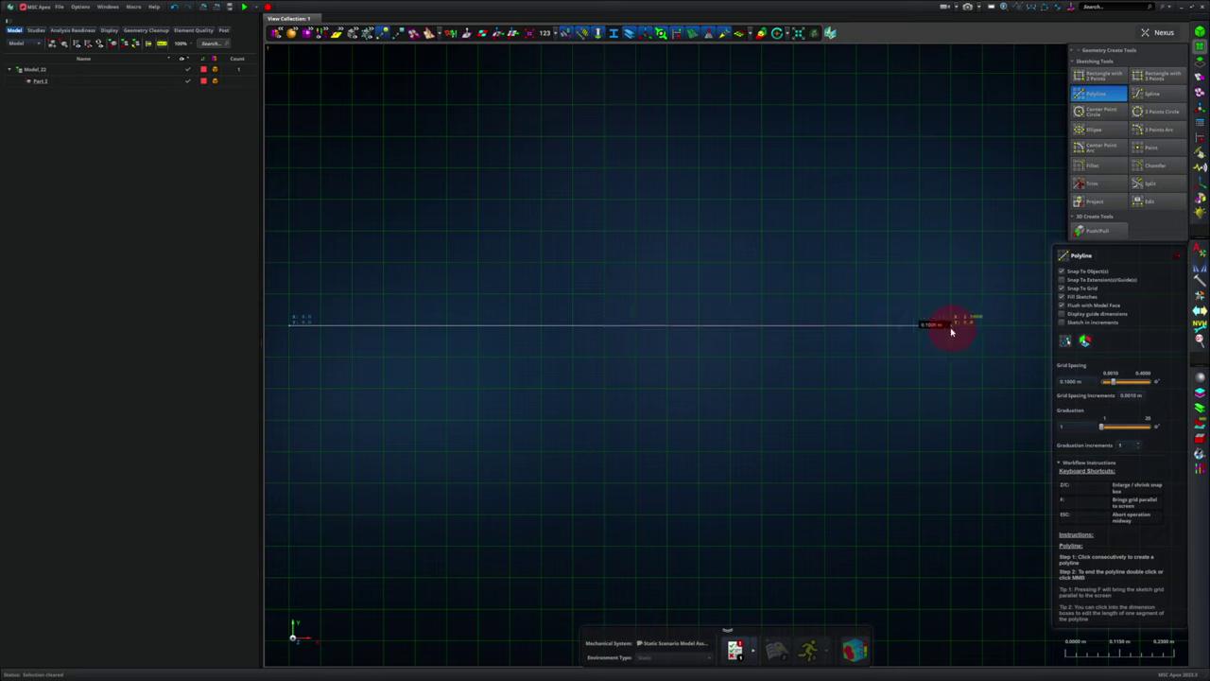
{"action": "left_click", "coordinate": [921, 326]}
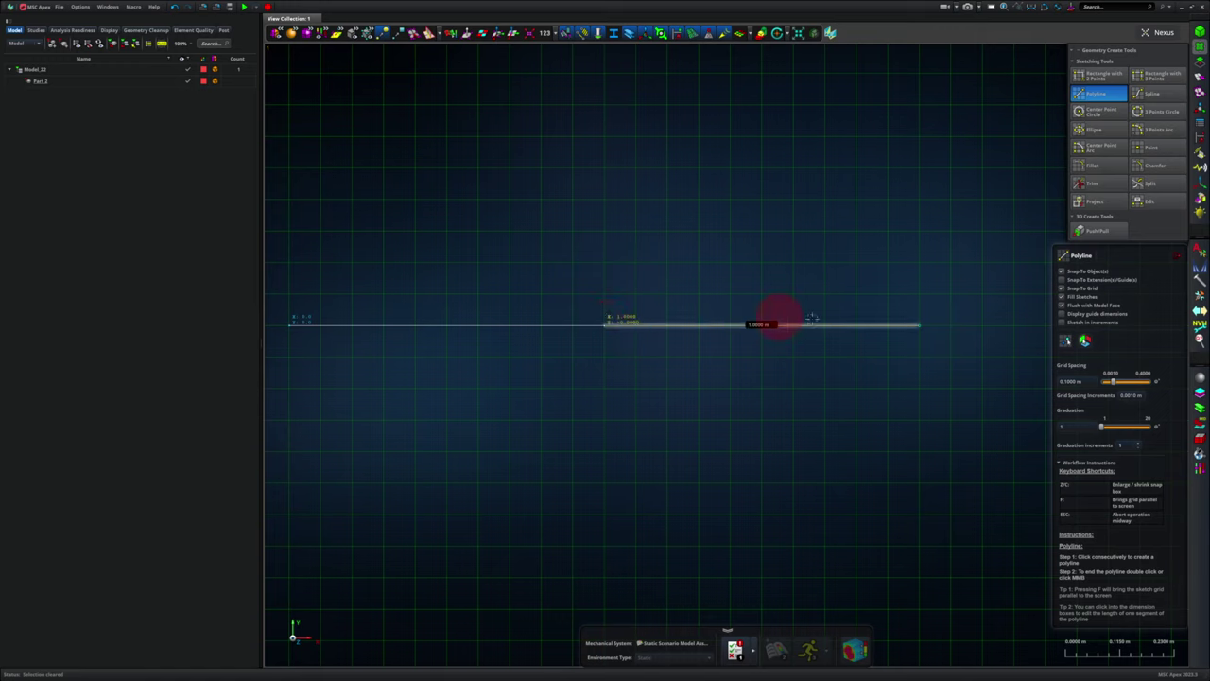
{"action": "left_click", "coordinate": [1178, 255]}
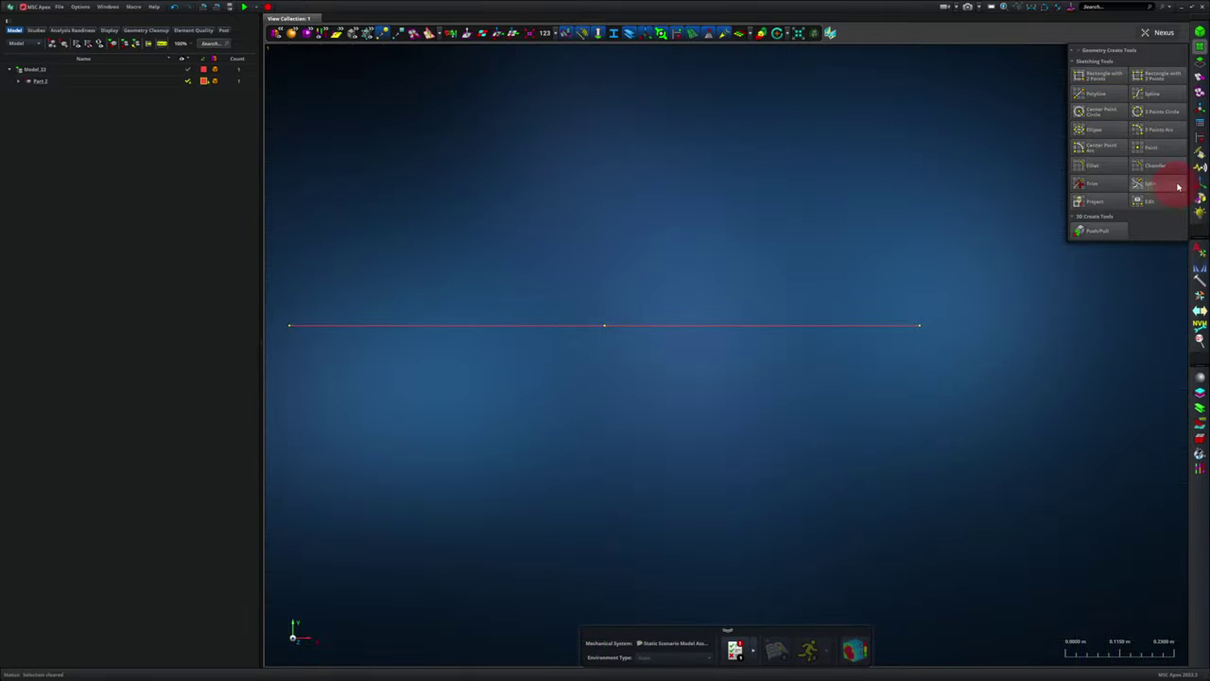
Apply a component force with Fy of -2000 N to the vertex at the middle of the polyline.
{"action": "left_click", "coordinate": [1201, 140]}
{"action": "left_click", "coordinate": [1081, 191]}
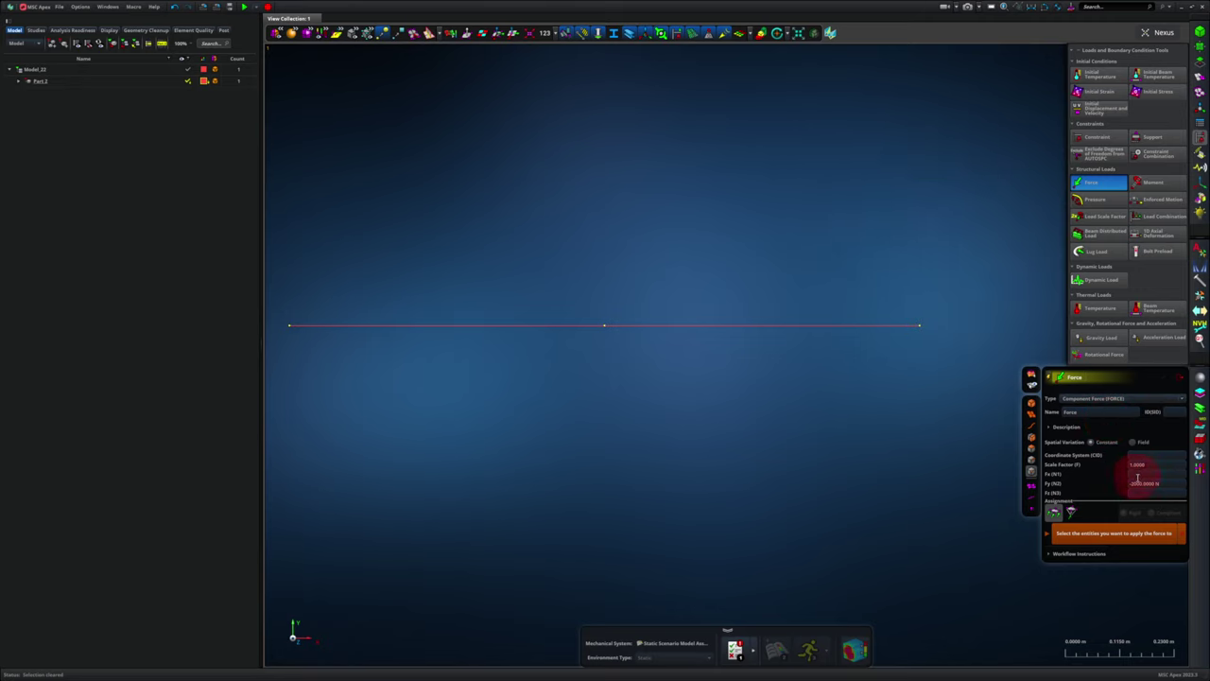
{"action": "left_click", "coordinate": [1140, 483]}
{"action": "left_click", "coordinate": [1152, 484]}
{"action": "left_click", "coordinate": [605, 325]}
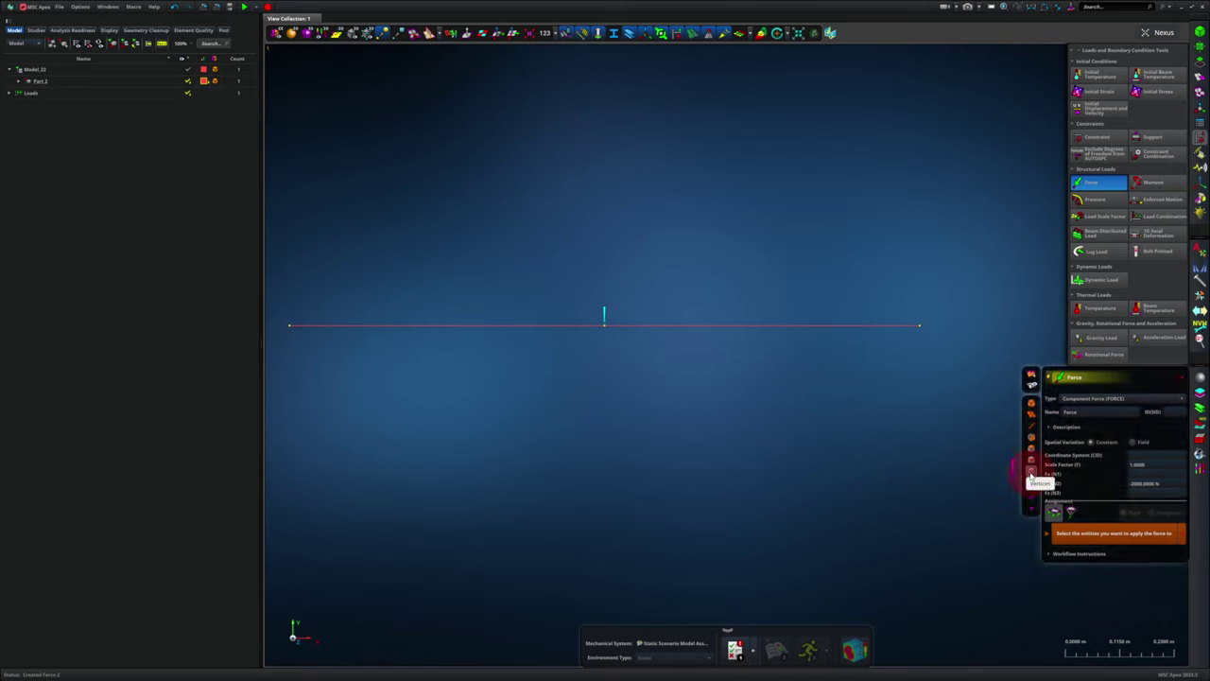
{"action": "left_click", "coordinate": [1031, 473]}
{"action": "left_click", "coordinate": [1180, 380]}
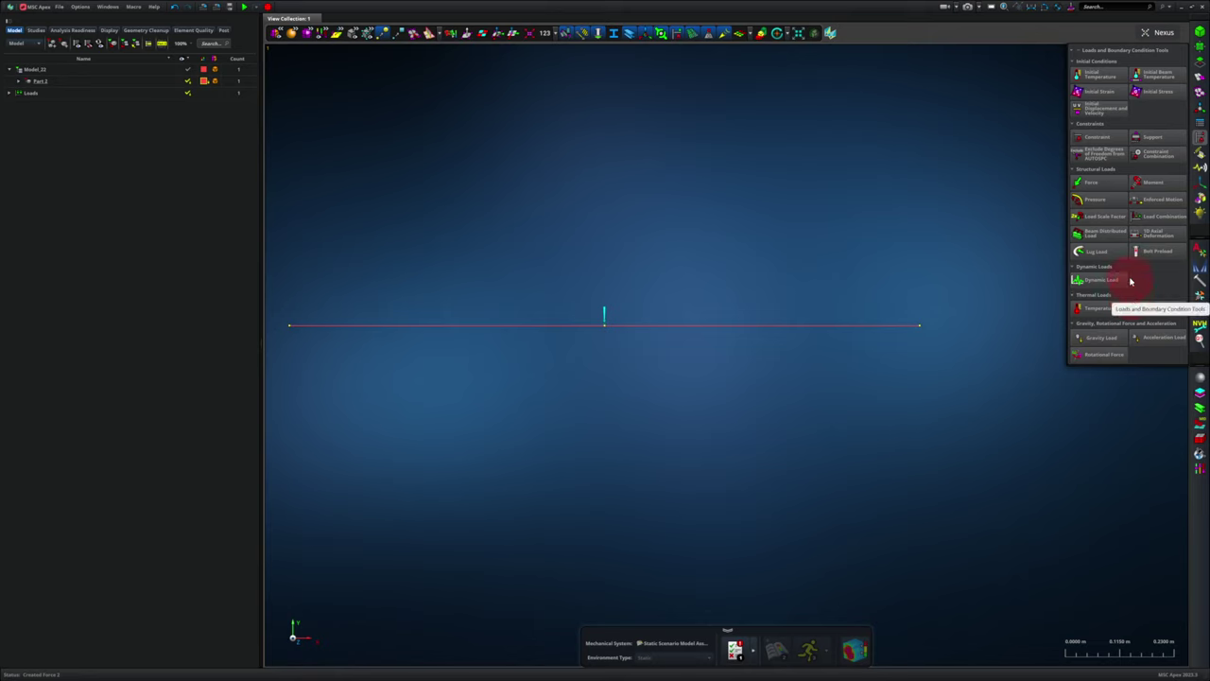
Apply a constraint fixing X, Y and Z translation to the polyline's start vertex at the origin.
{"action": "left_click", "coordinate": [1115, 137]}
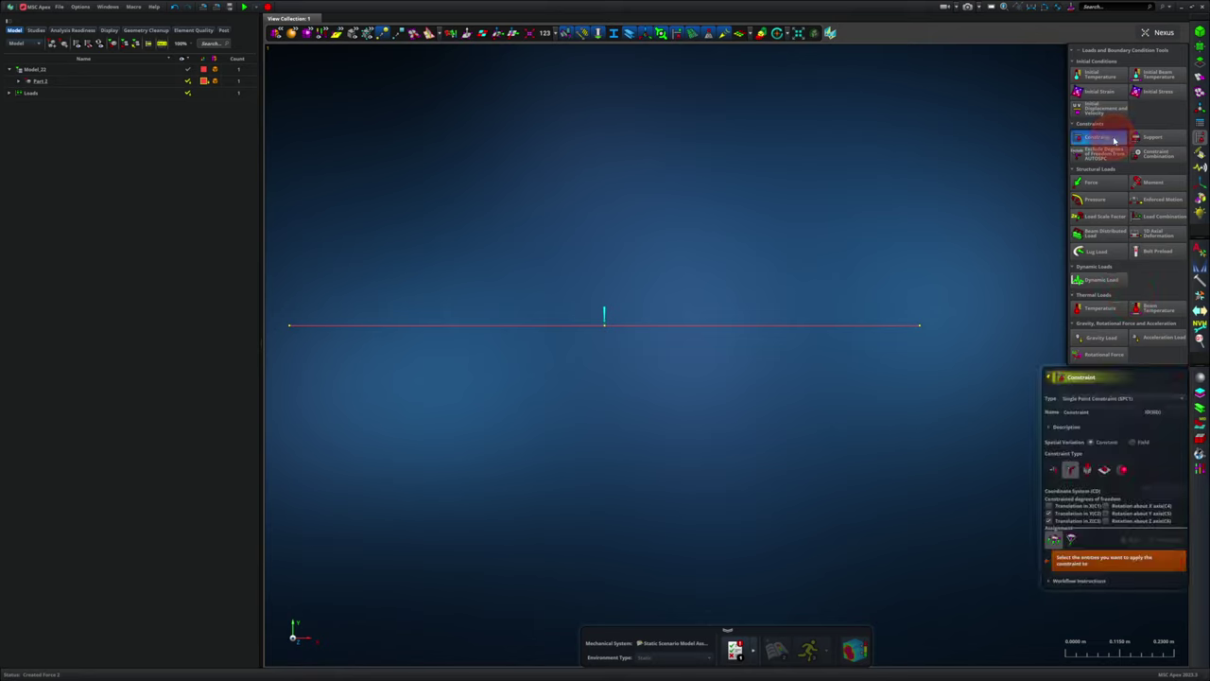
{"action": "left_click", "coordinate": [1071, 469]}
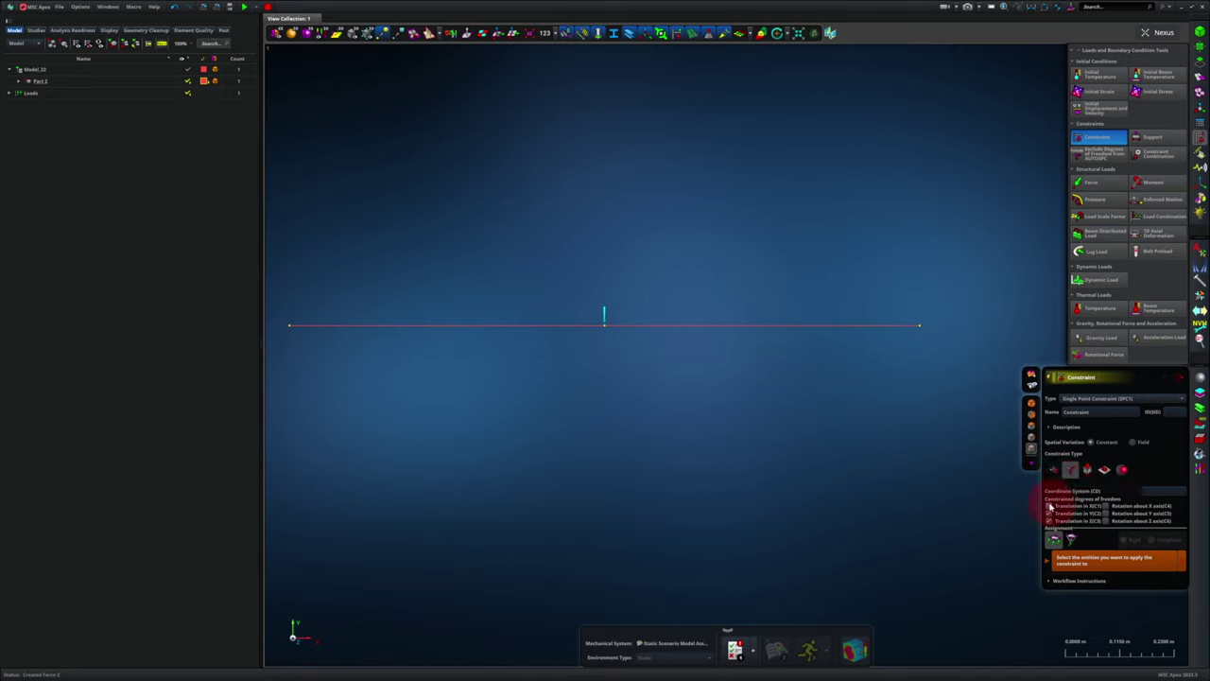
{"action": "left_click", "coordinate": [1049, 506]}
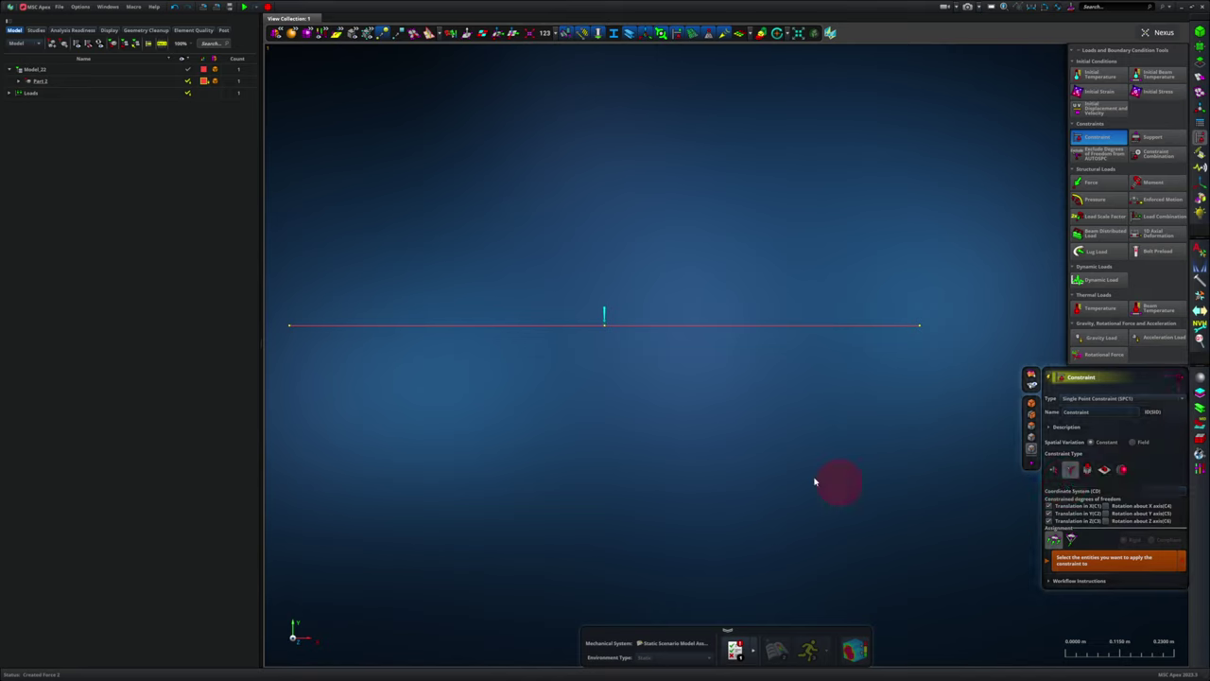
{"action": "left_click", "coordinate": [291, 328]}
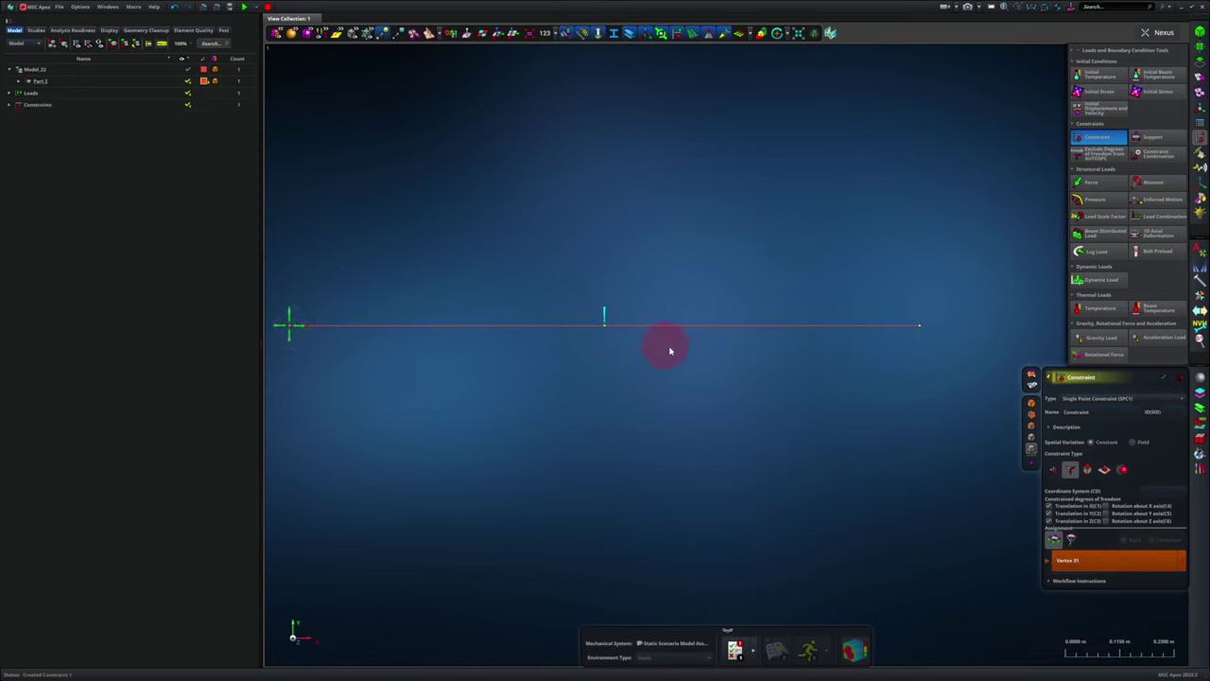
Constrain the polyline's vertex at X 2 m in Y and Z translation only, leaving X translation free.
{"action": "left_click", "coordinate": [1047, 506]}
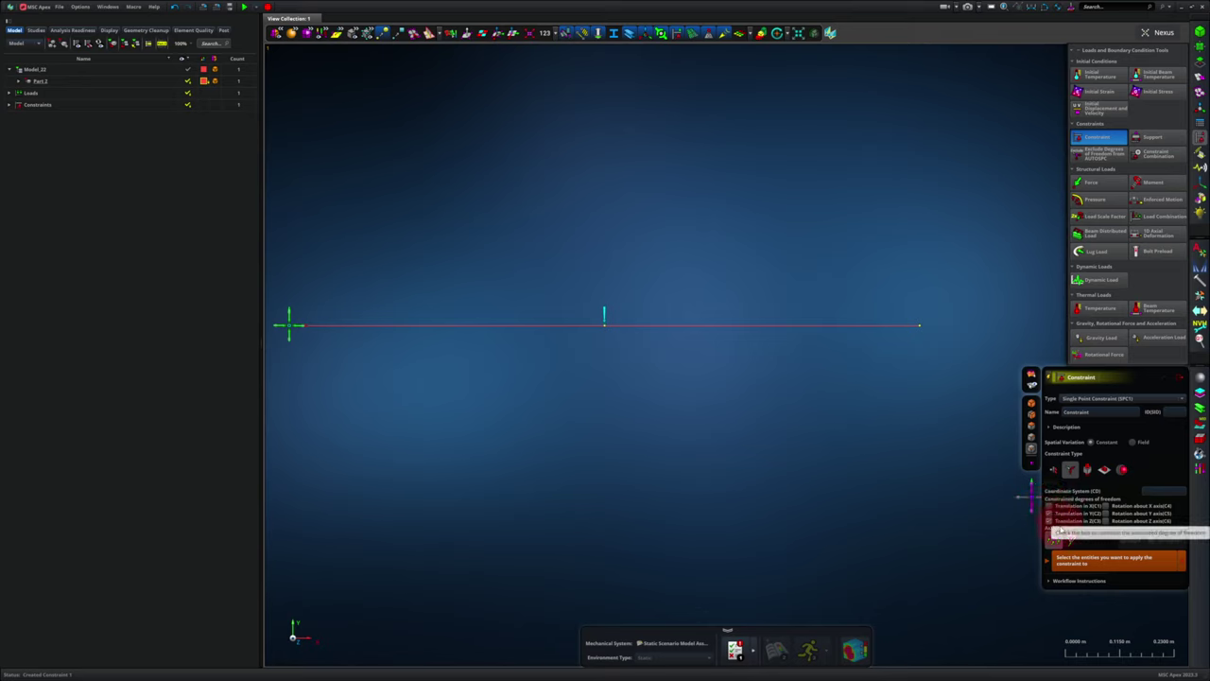
{"action": "left_click", "coordinate": [919, 327]}
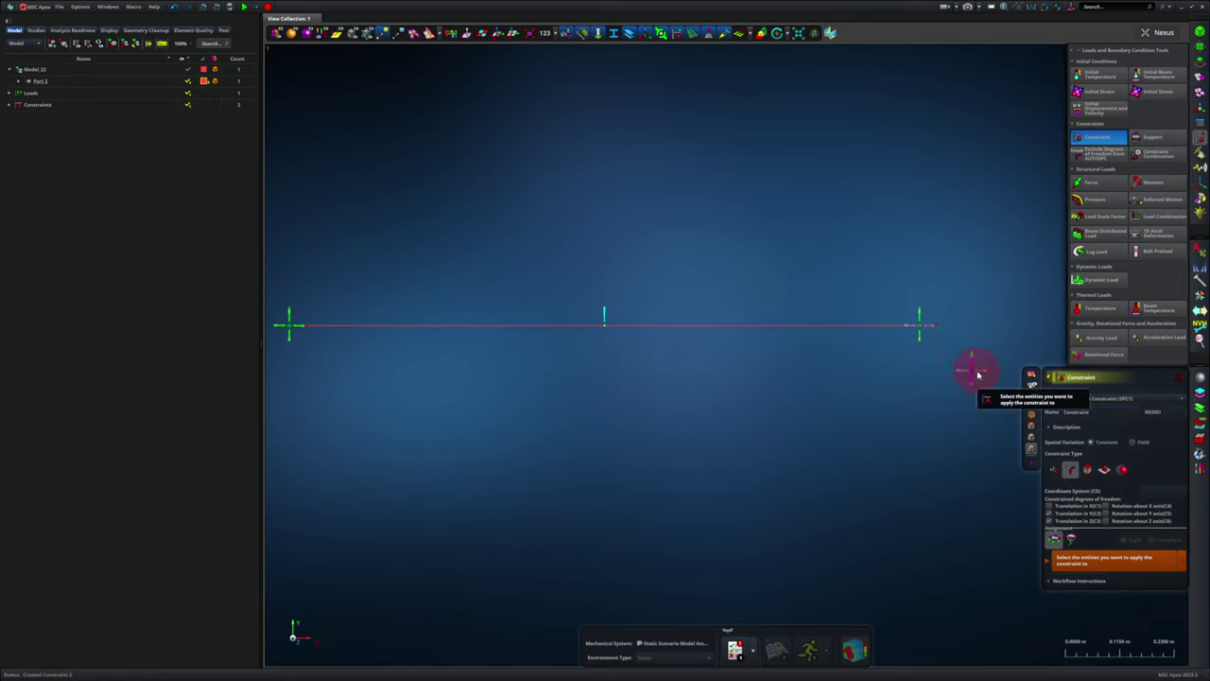
{"action": "left_click", "coordinate": [1180, 377]}
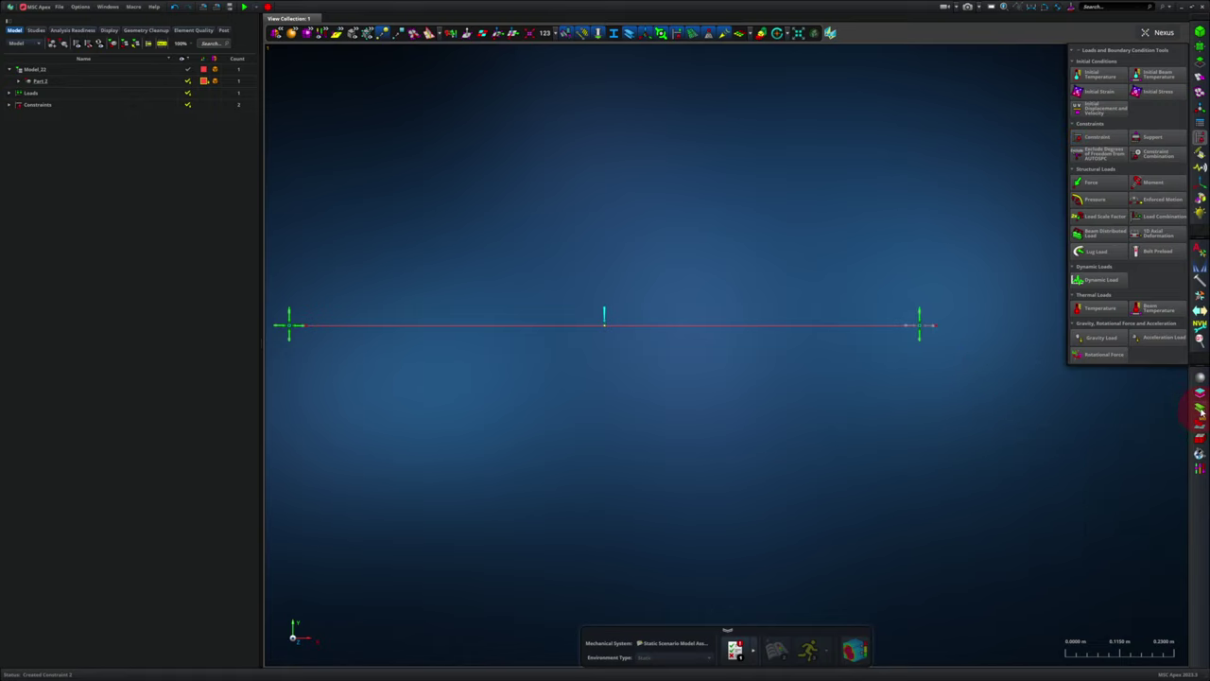
Create free-standing, constant-section Steel beam spans with Beam Shape on both polyline segments and expand the model tree.
{"action": "left_click", "coordinate": [1200, 409]}
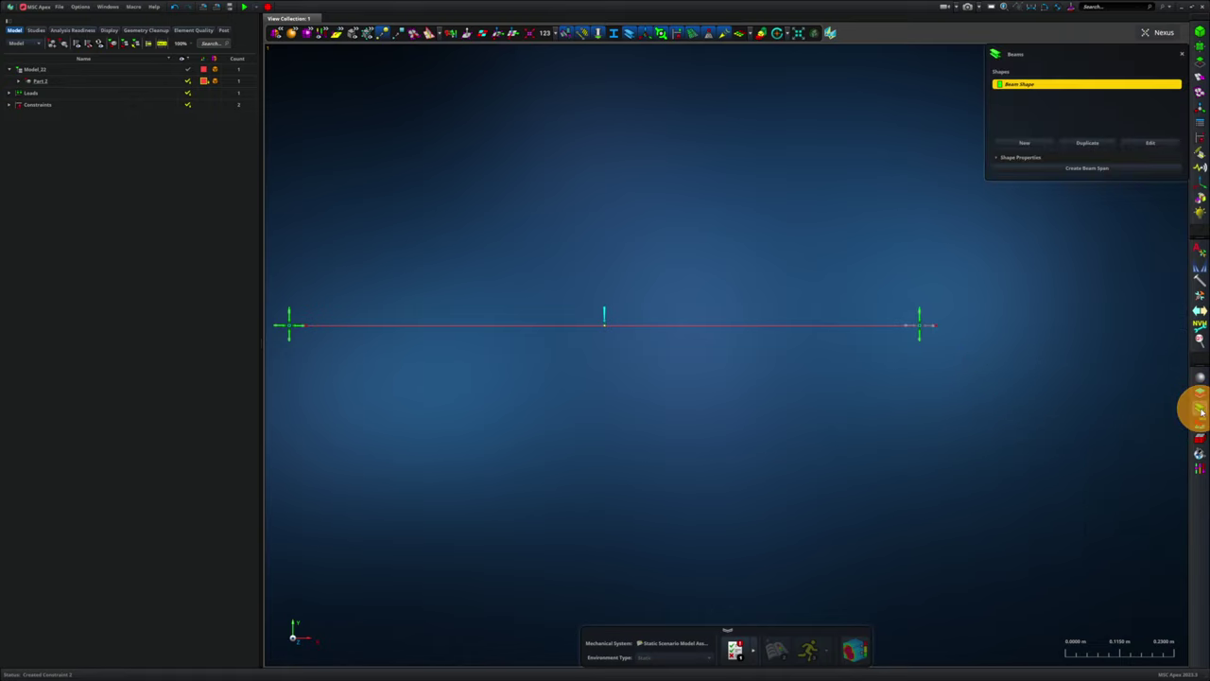
{"action": "left_click", "coordinate": [1059, 170]}
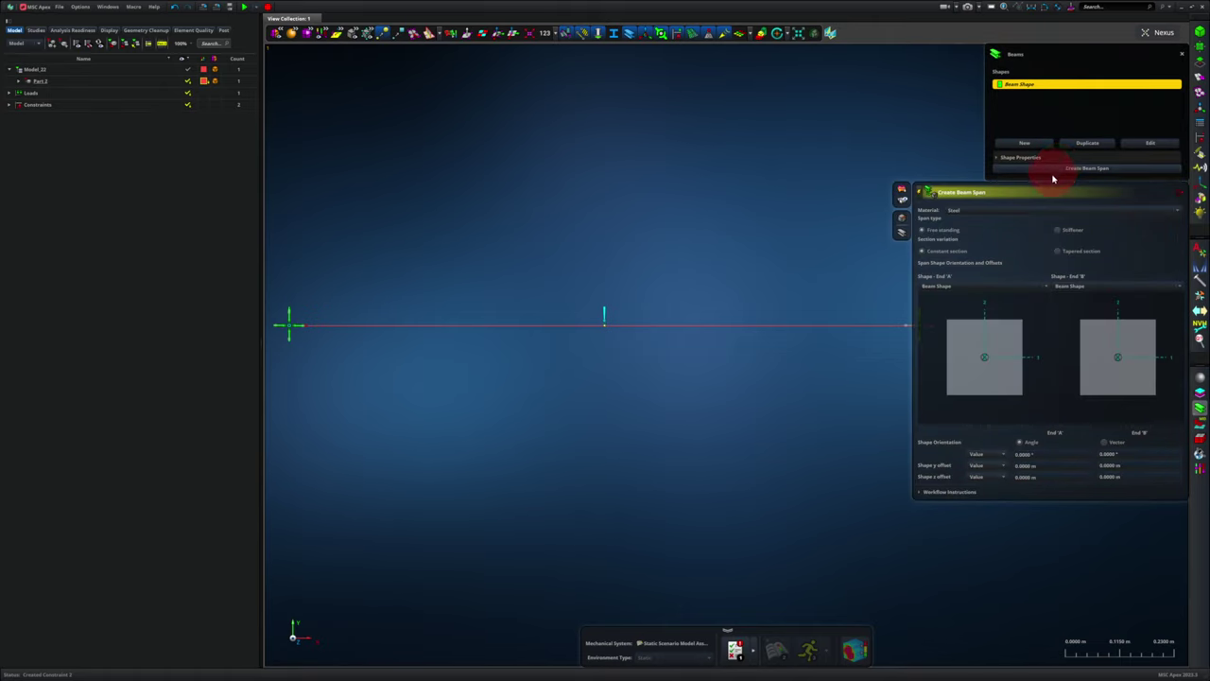
{"action": "left_click", "coordinate": [858, 333]}
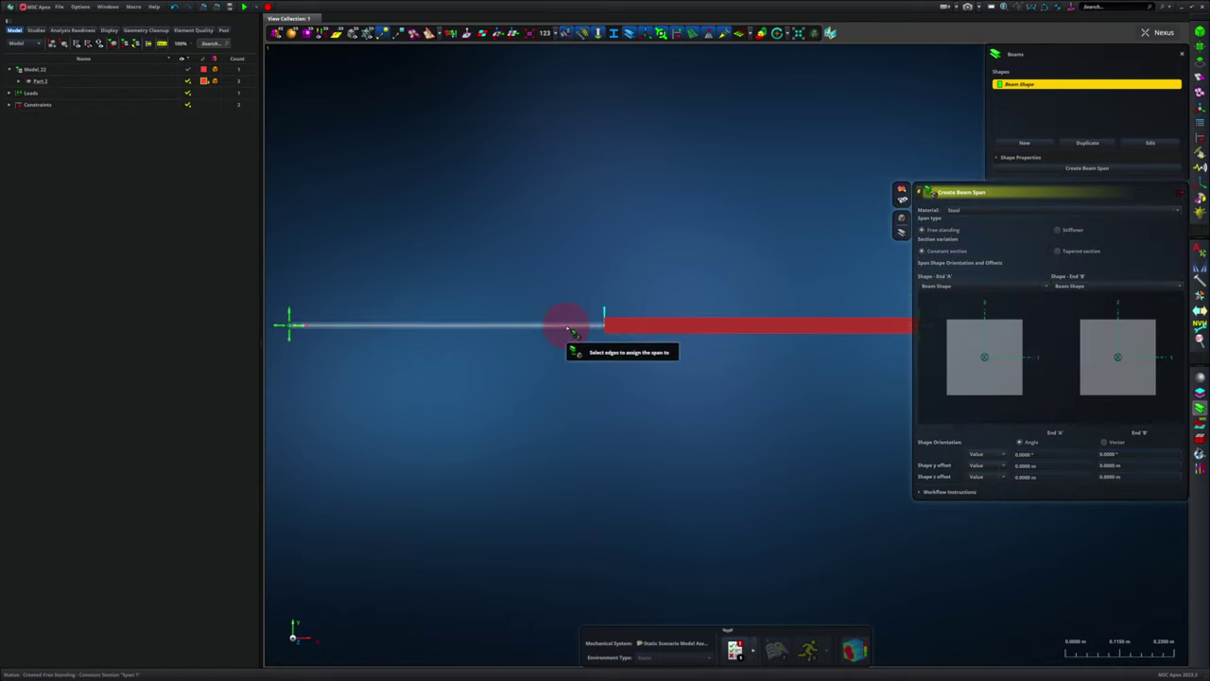
{"action": "left_click", "coordinate": [572, 328]}
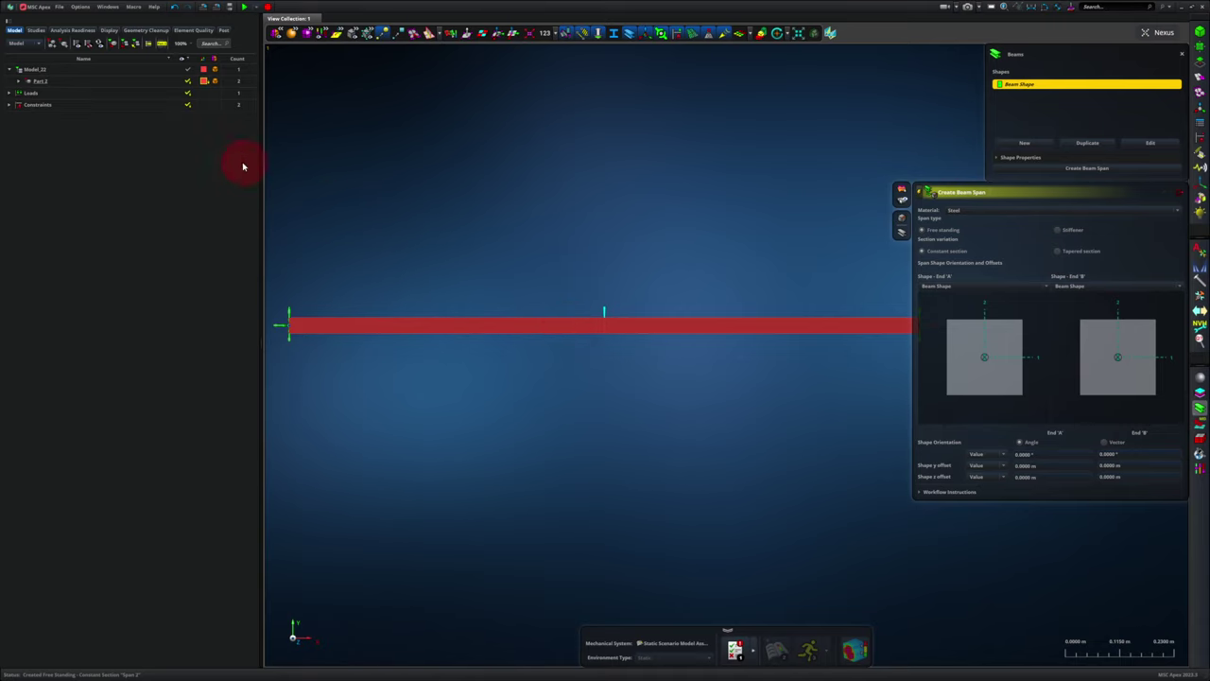
{"action": "left_click", "coordinate": [124, 44]}
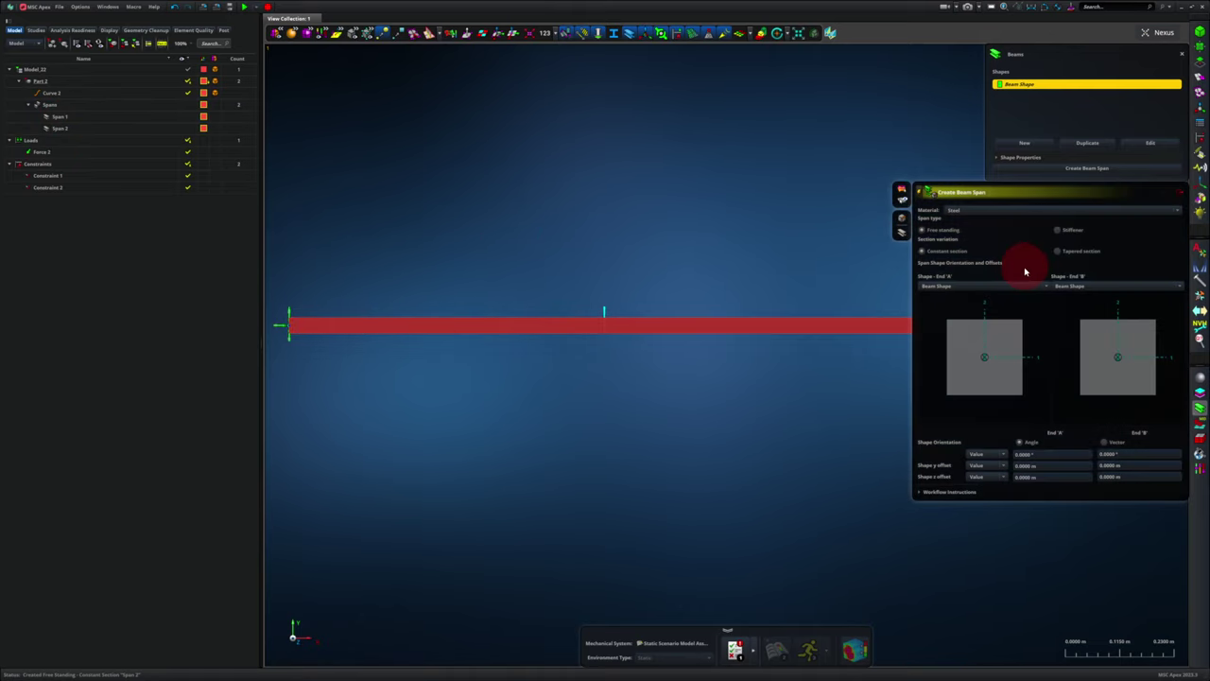
Mesh both segments of the polyline with a curve mesh of 0.02 m element size.
{"action": "left_click", "coordinate": [1199, 80]}
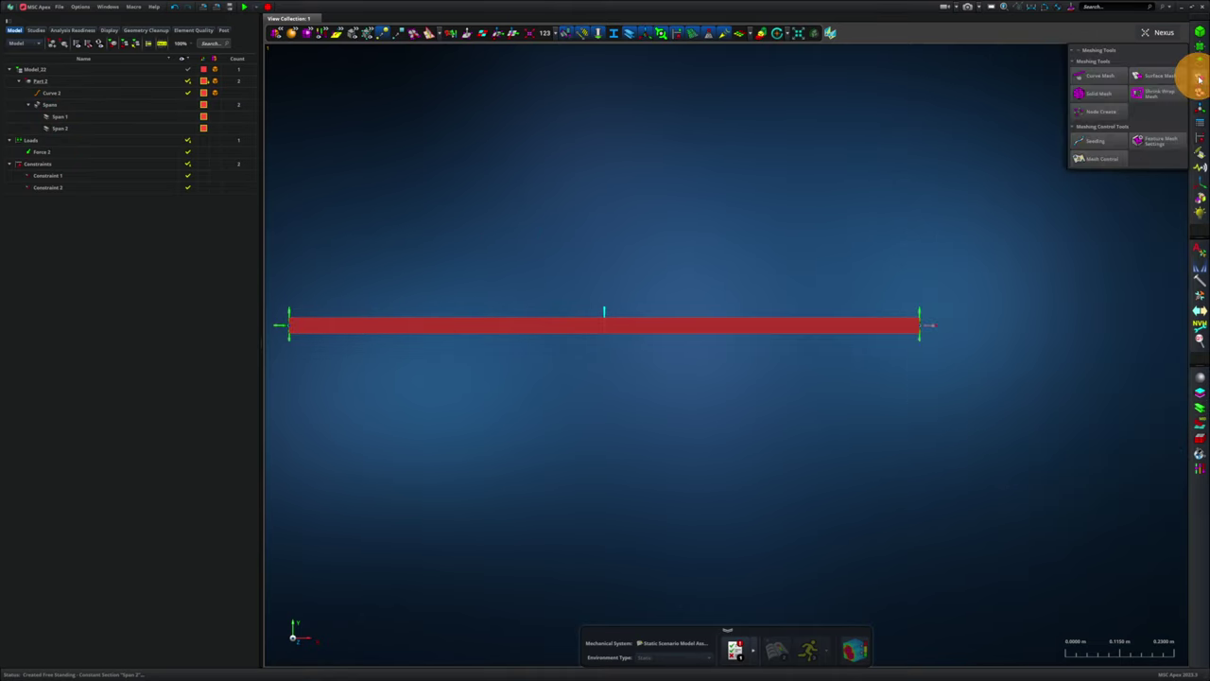
{"action": "left_click_drag", "start_coordinate": [1099, 49], "coordinate": [1102, 97]}
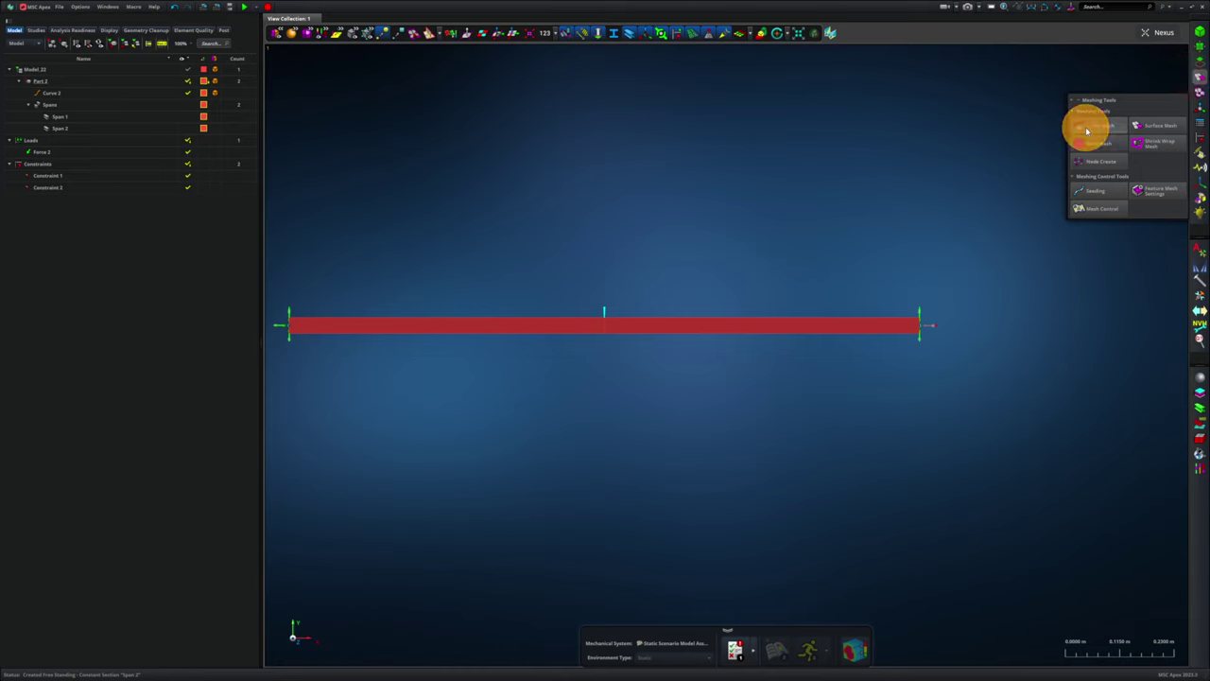
{"action": "left_click", "coordinate": [1087, 130]}
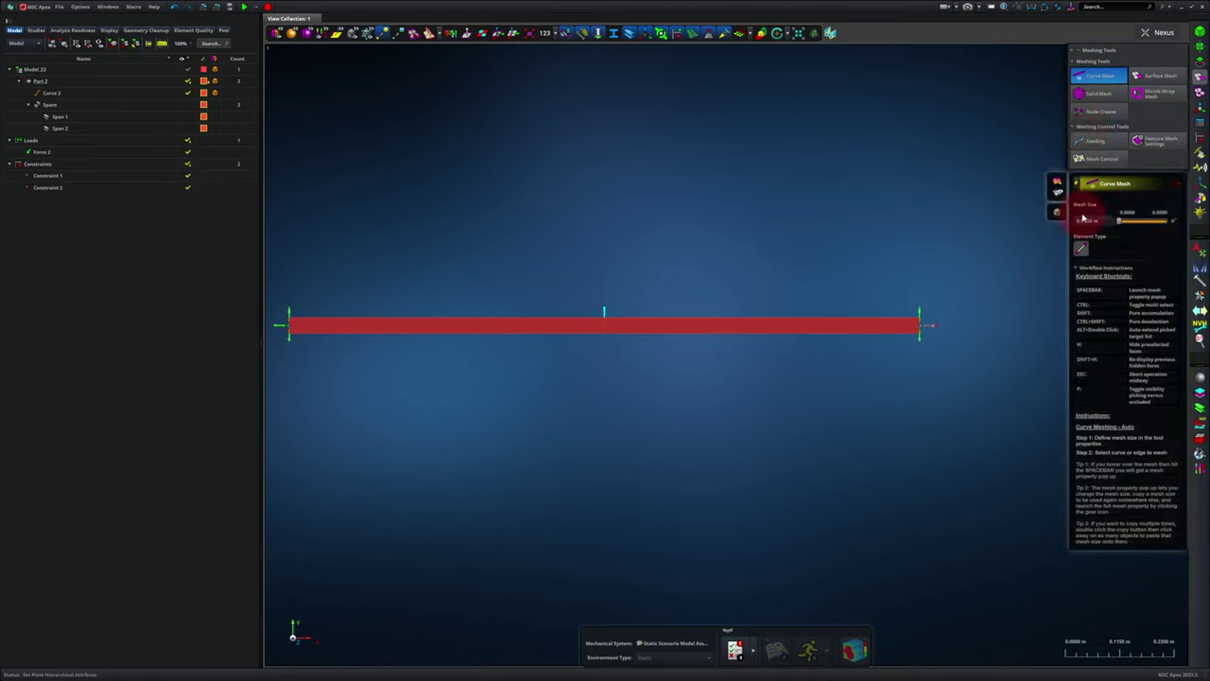
{"action": "left_click", "coordinate": [1084, 218]}
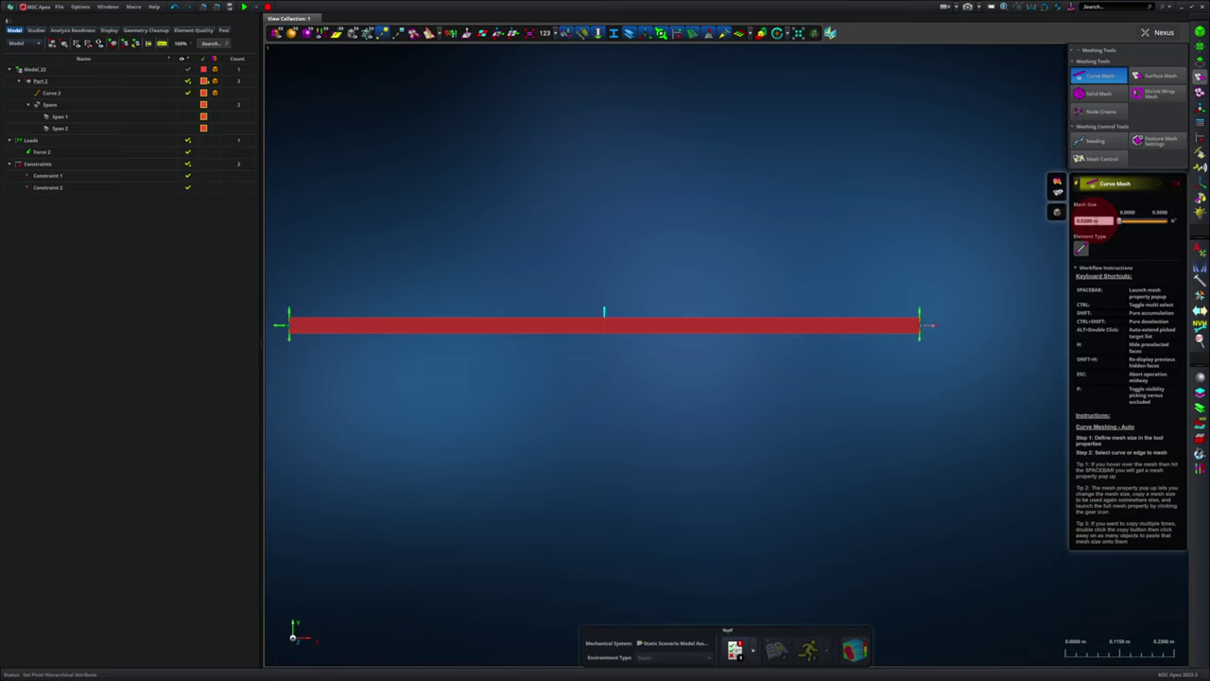
{"action": "key", "text": "Return"}
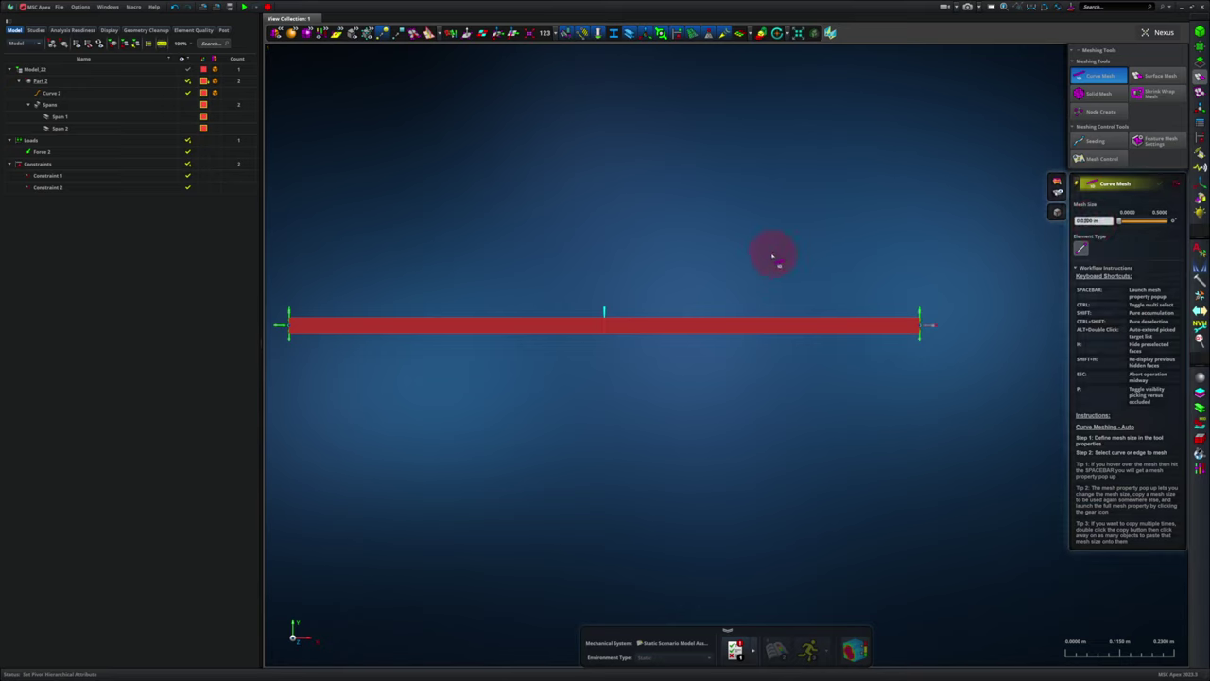
{"action": "left_click", "coordinate": [703, 328]}
{"action": "left_click", "coordinate": [570, 329]}
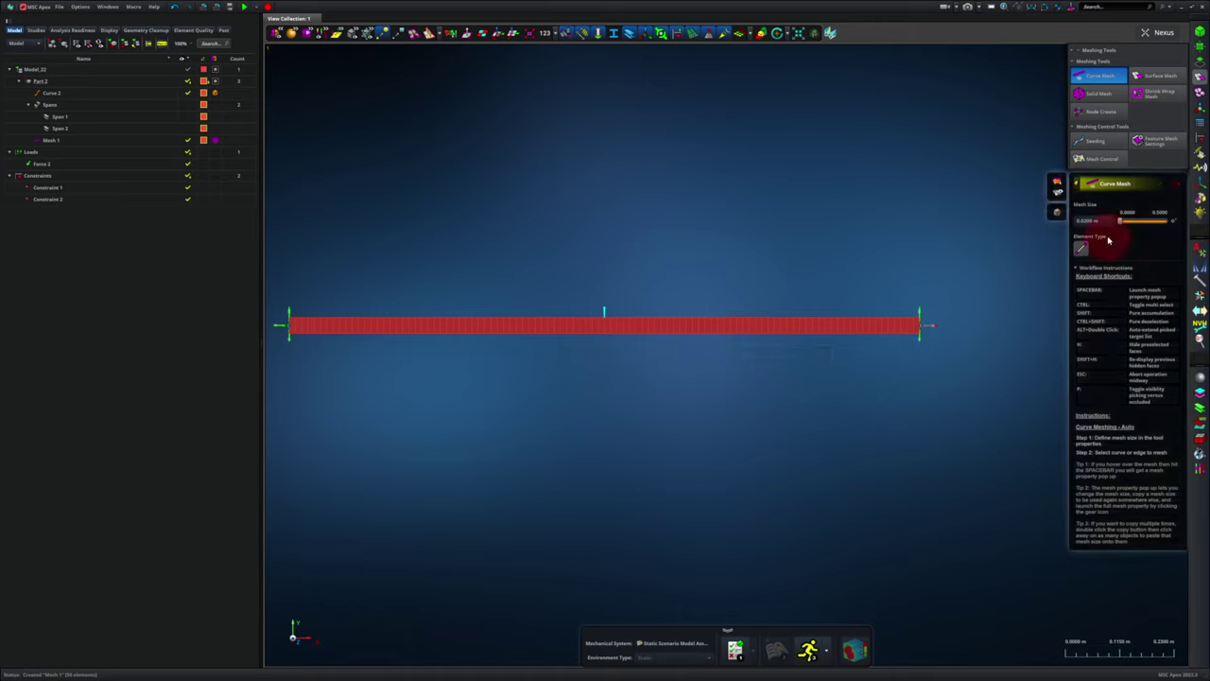
Create an array of 101 cross-section force sensors at section centroids along the beam curve and hide the sensor display.
{"action": "left_click", "coordinate": [1200, 166]}
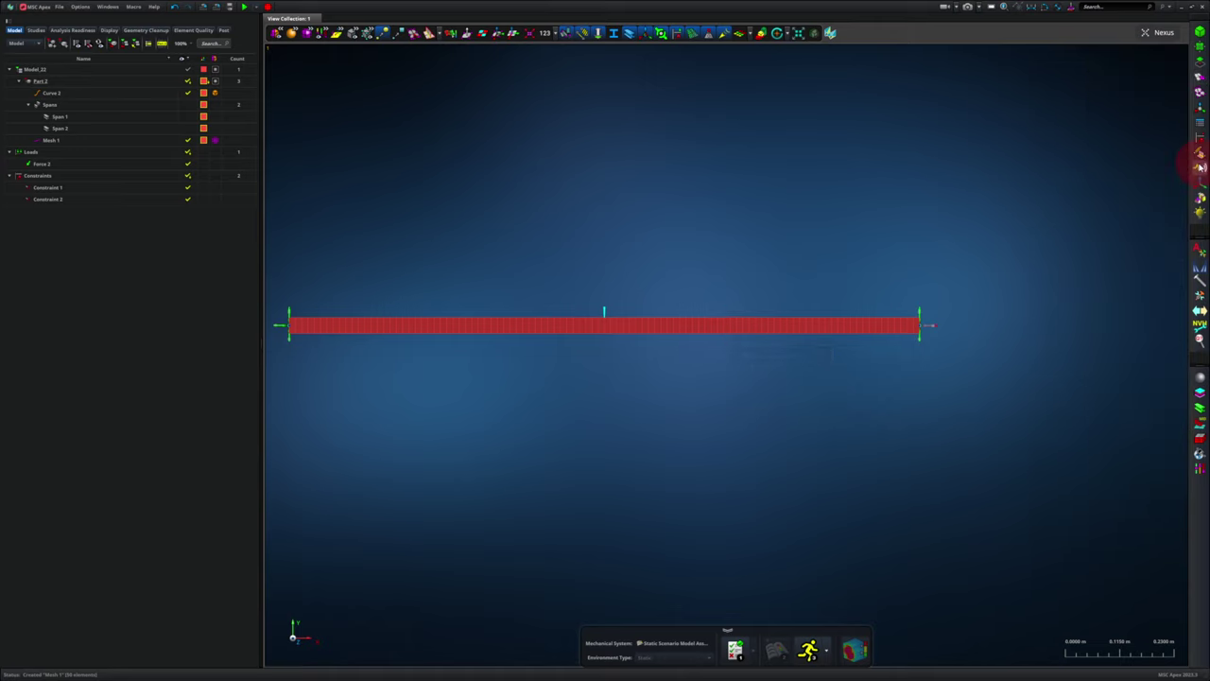
{"action": "left_click", "coordinate": [1197, 168]}
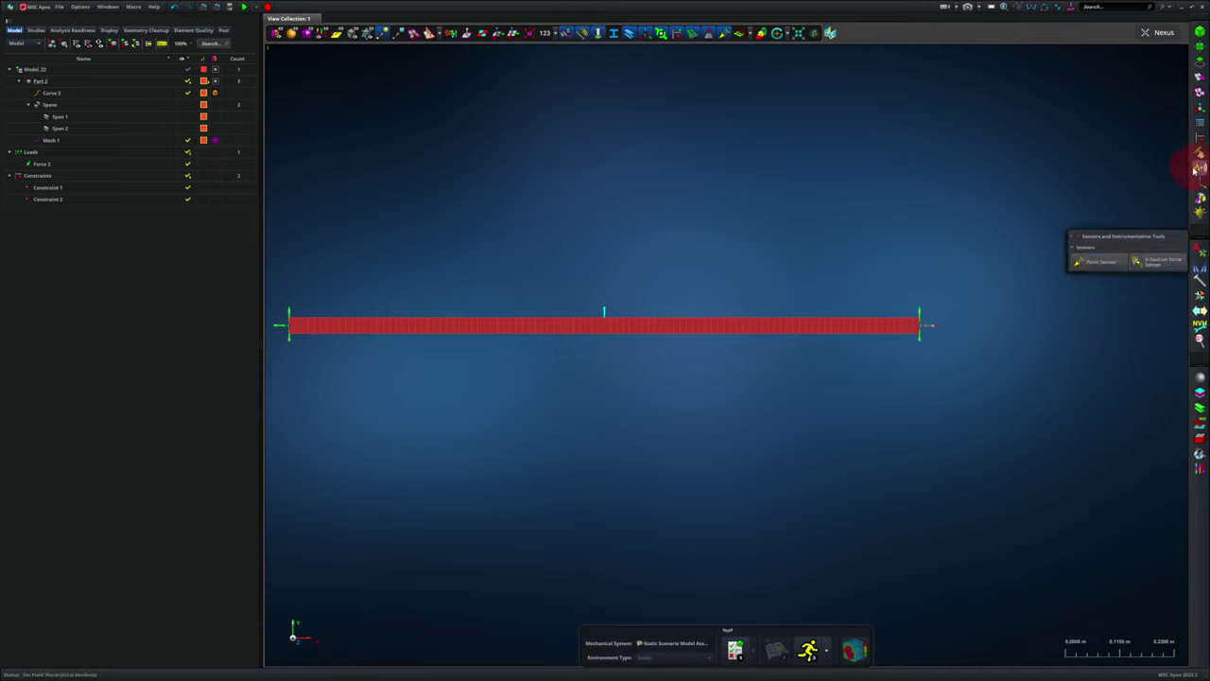
{"action": "left_click", "coordinate": [1165, 266]}
{"action": "left_click", "coordinate": [1057, 136]}
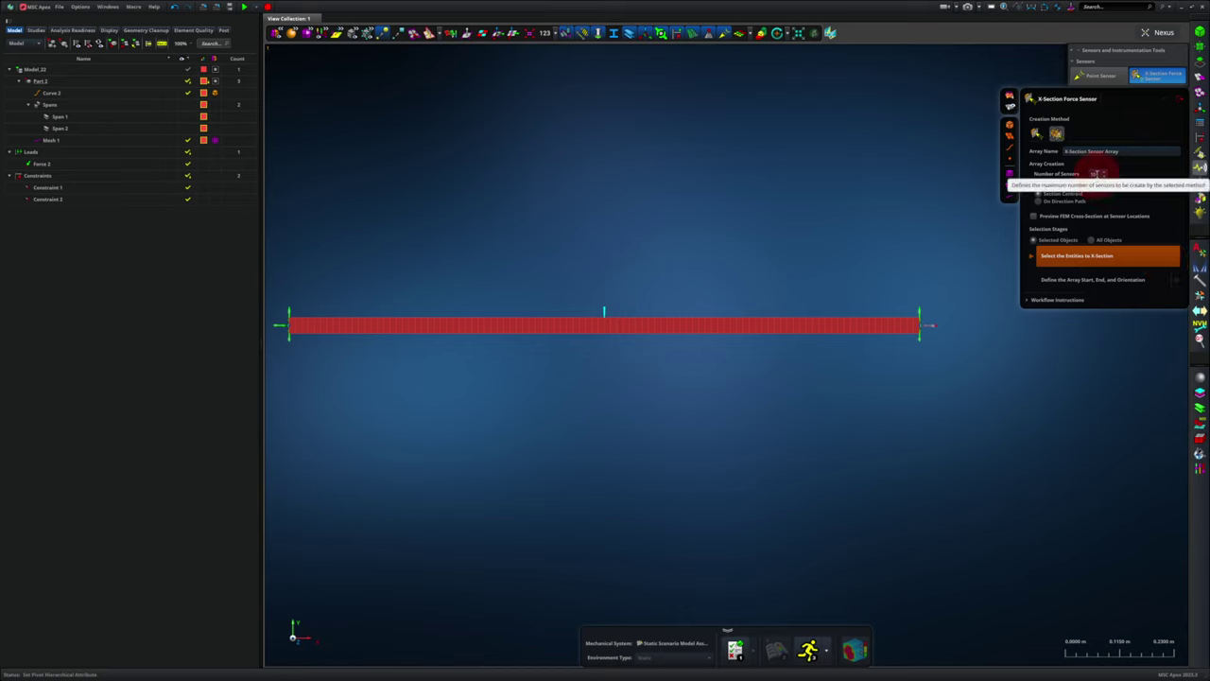
{"action": "left_click", "coordinate": [717, 325]}
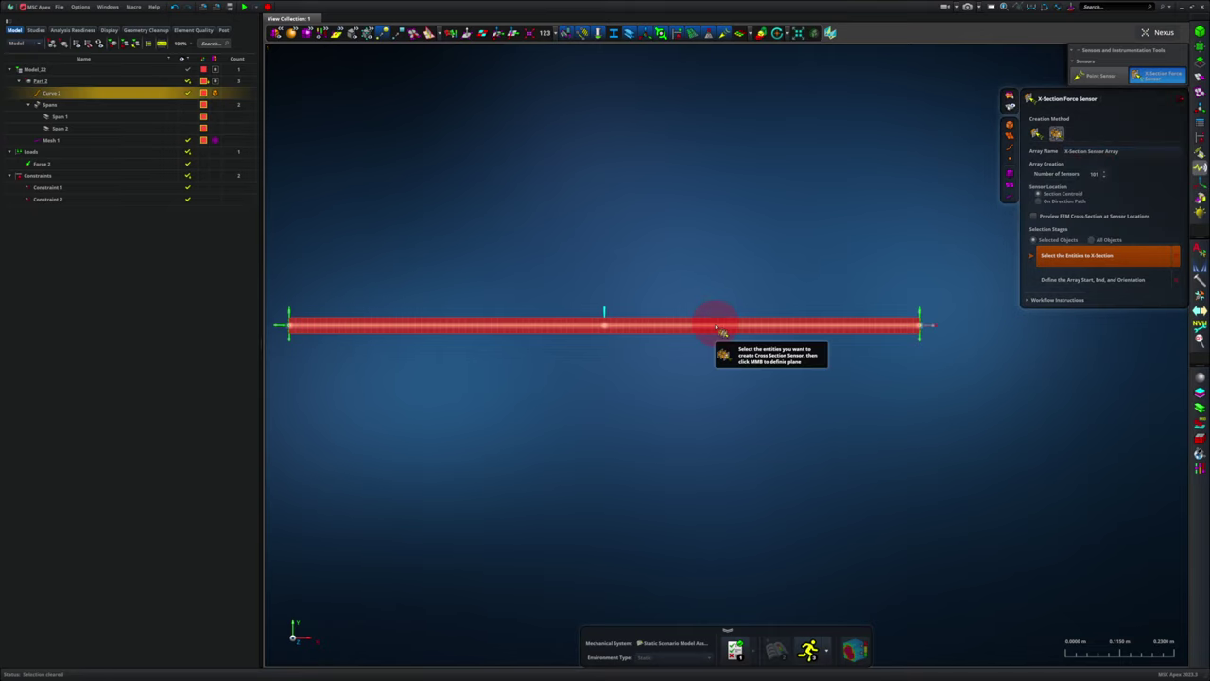
{"action": "left_click", "coordinate": [717, 326]}
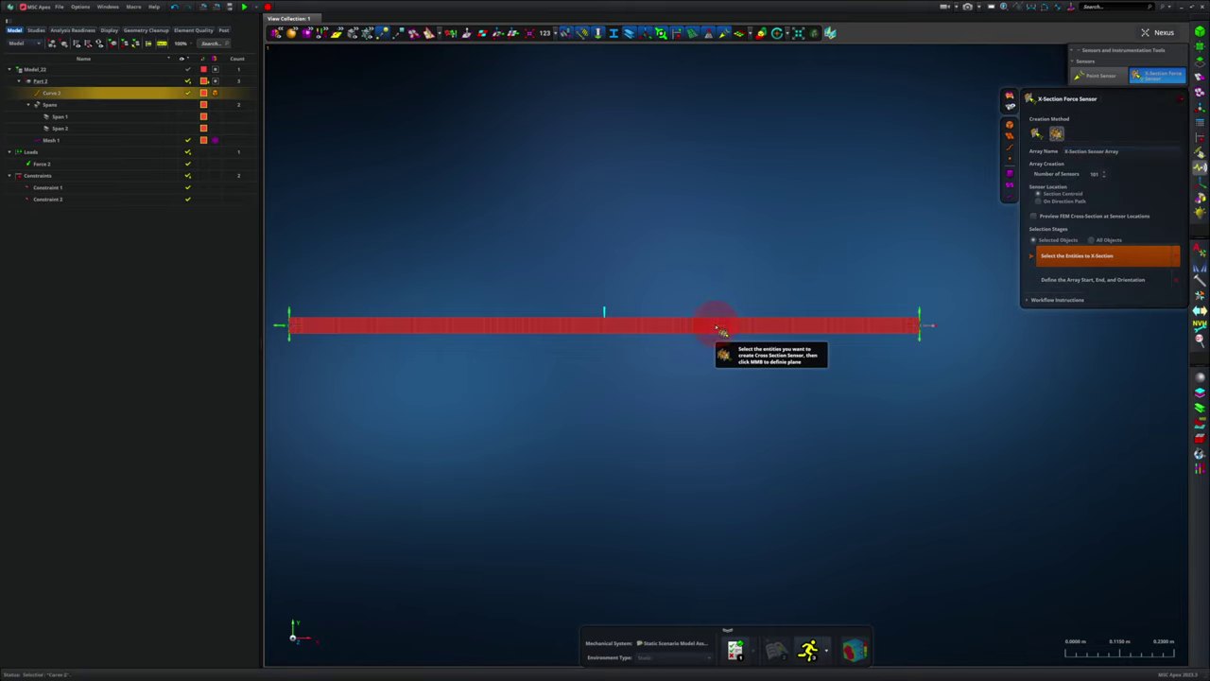
{"action": "left_click", "coordinate": [1027, 302]}
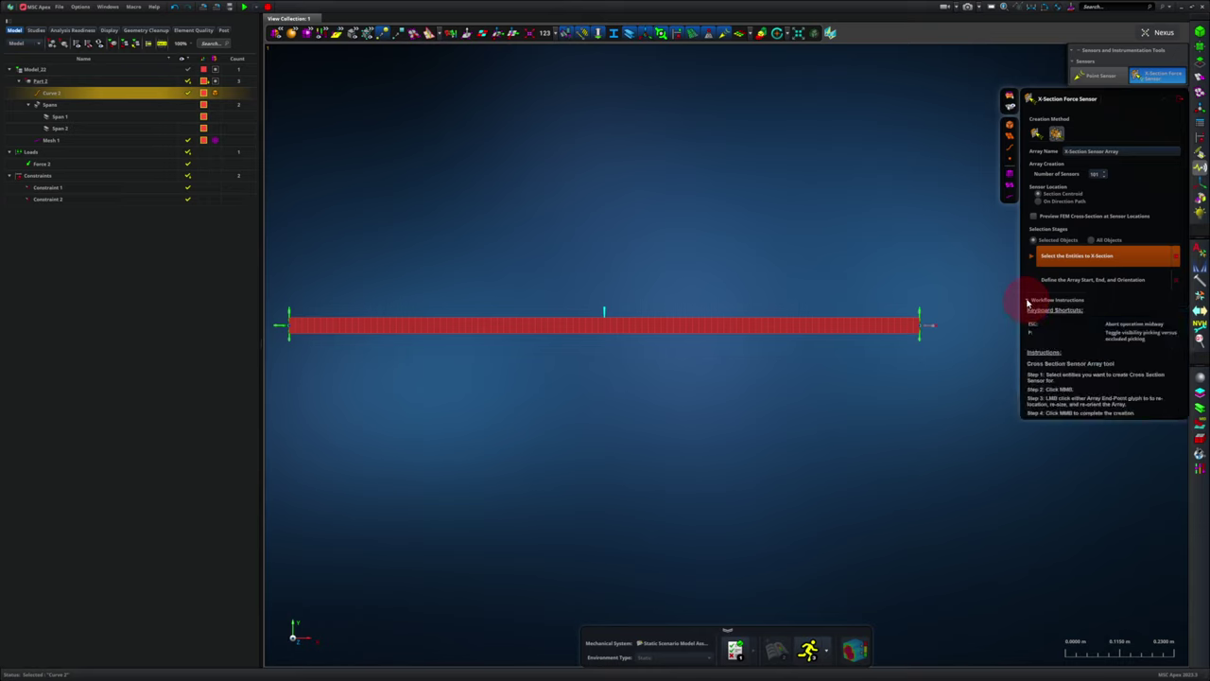
{"action": "middle_click", "coordinate": [854, 265]}
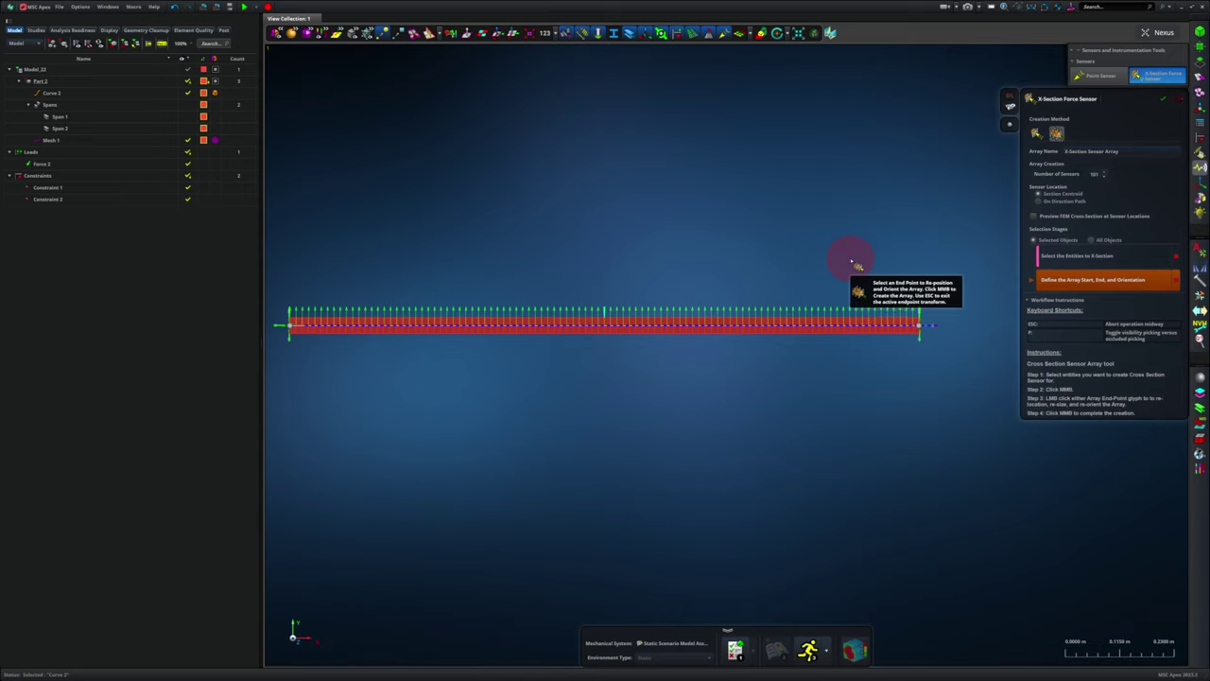
{"action": "middle_click", "coordinate": [964, 410]}
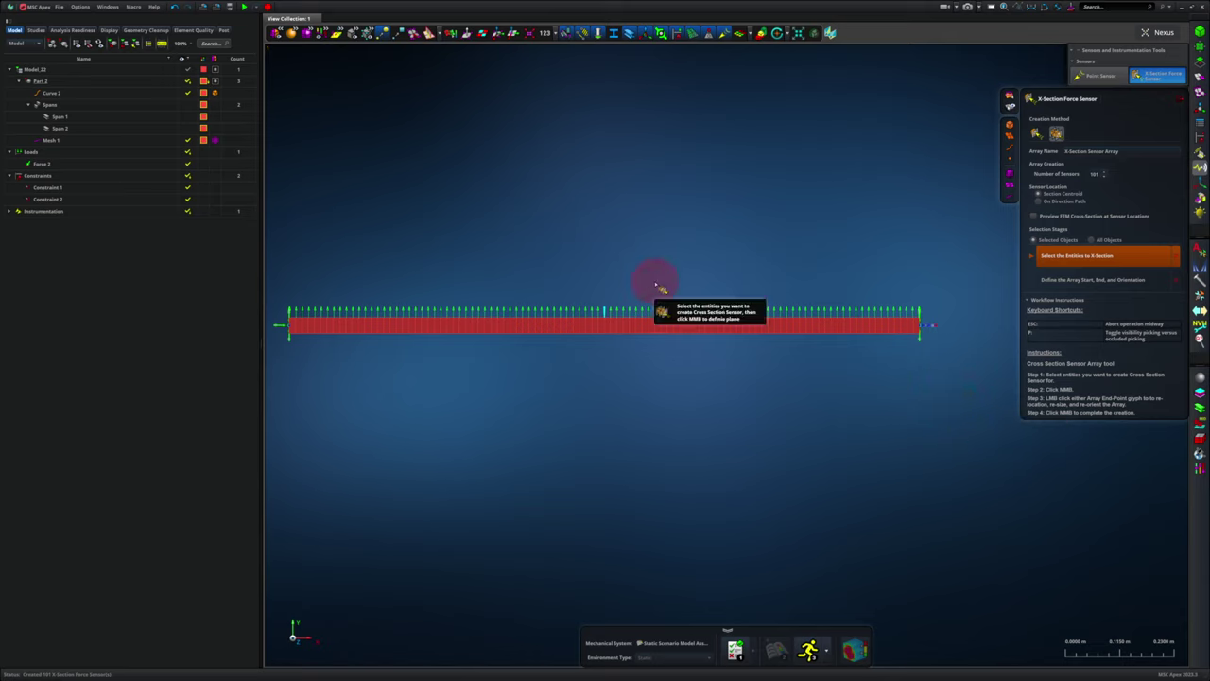
{"action": "left_click", "coordinate": [724, 38]}
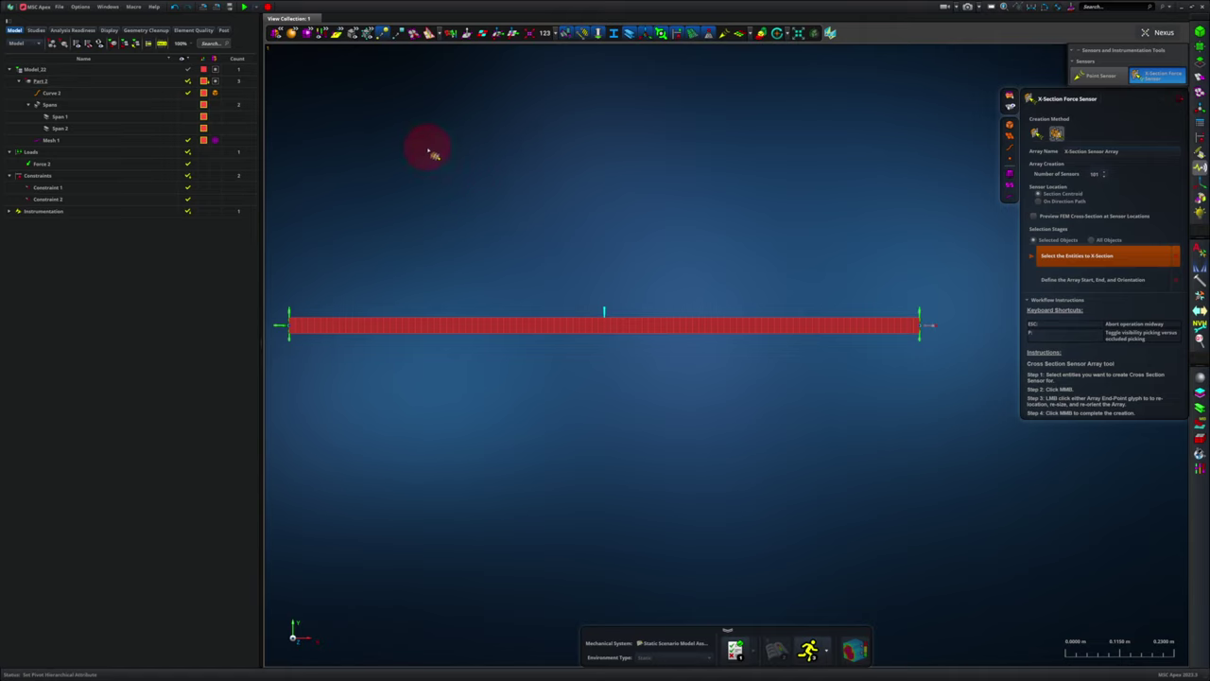
Delete the existing Static Scenario Model Assembly from the study.
{"action": "left_click", "coordinate": [38, 30]}
{"action": "left_click", "coordinate": [55, 61]}
{"action": "right_click", "coordinate": [57, 63]}
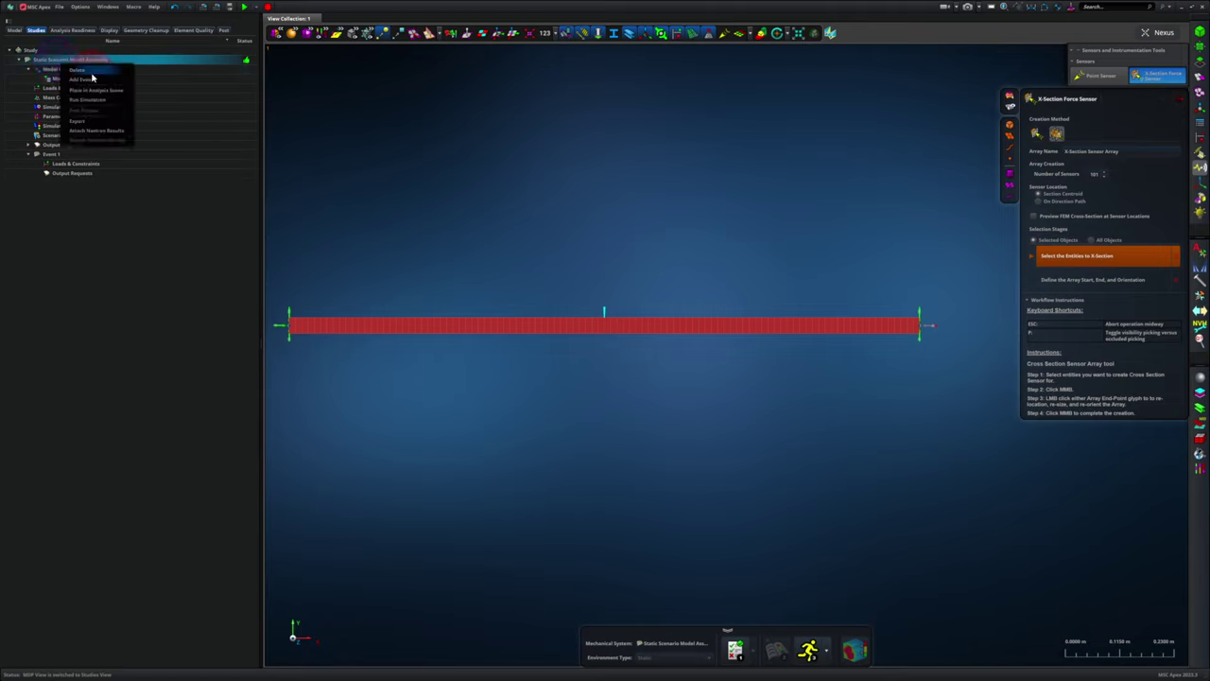
{"action": "left_click", "coordinate": [91, 71]}
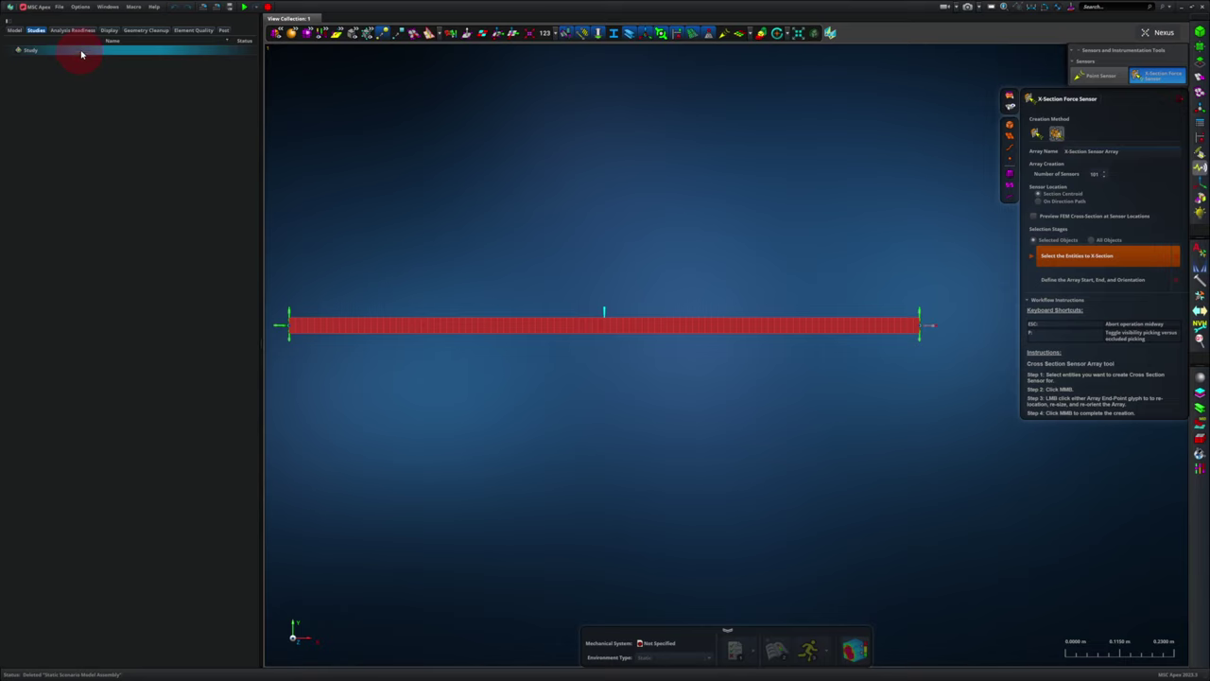
Create a new scenario of type Static with one event in the study.
{"action": "right_click", "coordinate": [81, 47]}
{"action": "left_click", "coordinate": [100, 60]}
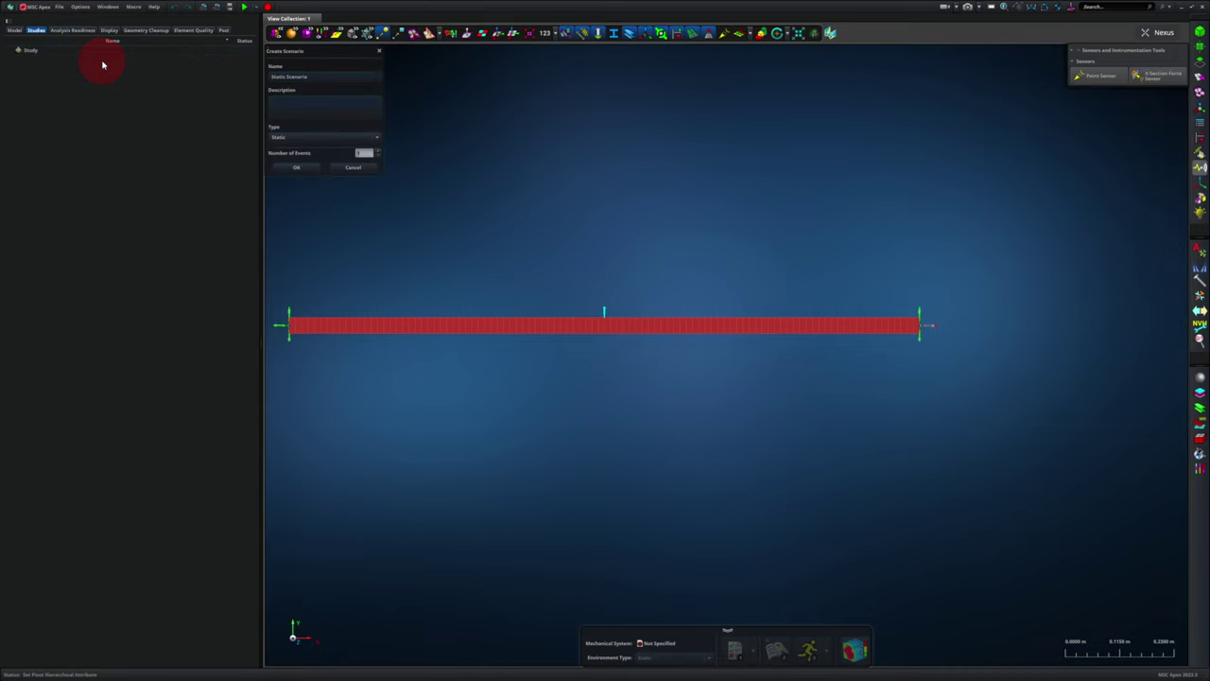
{"action": "left_click", "coordinate": [295, 172]}
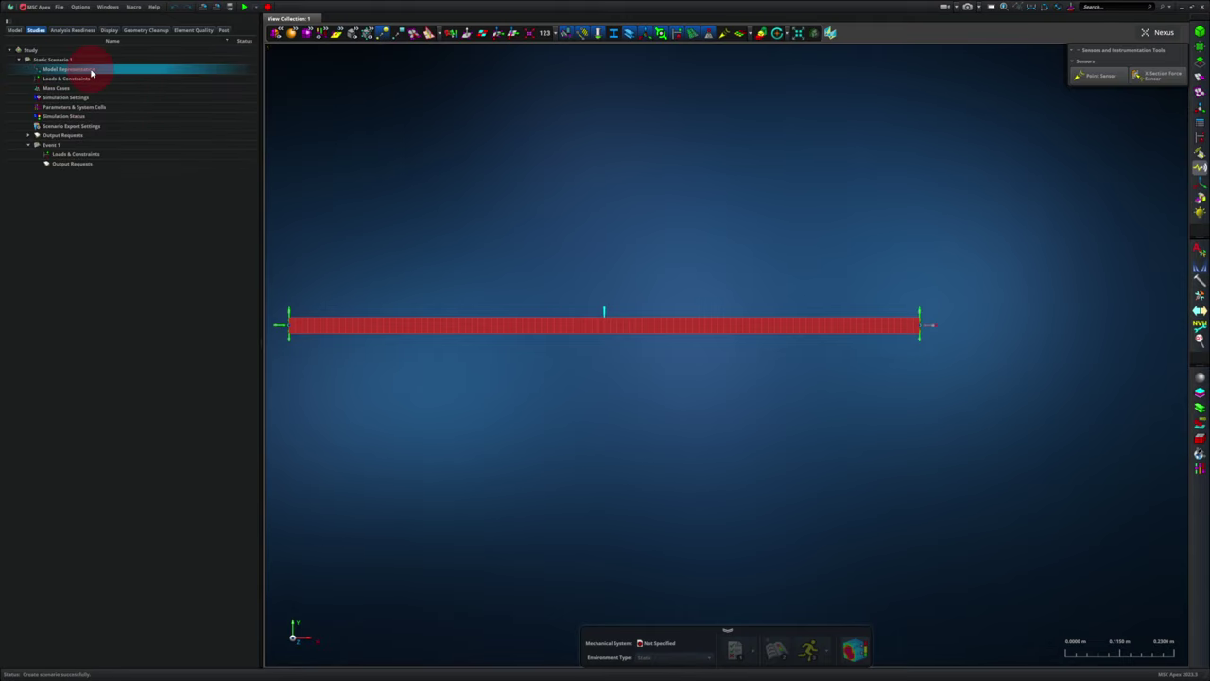
Associate the top-level beam model, Model_22, as the model representation of Static Scenario 1.
{"action": "left_click", "coordinate": [102, 70]}
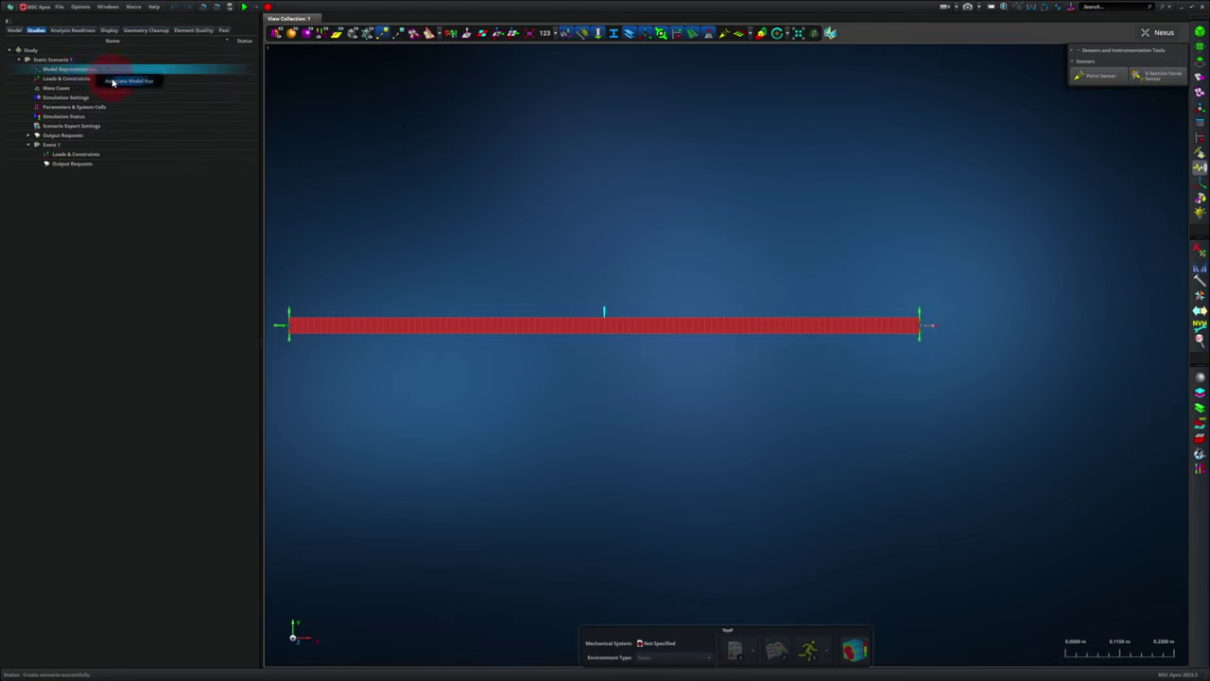
{"action": "left_click", "coordinate": [111, 82]}
{"action": "left_click", "coordinate": [300, 82]}
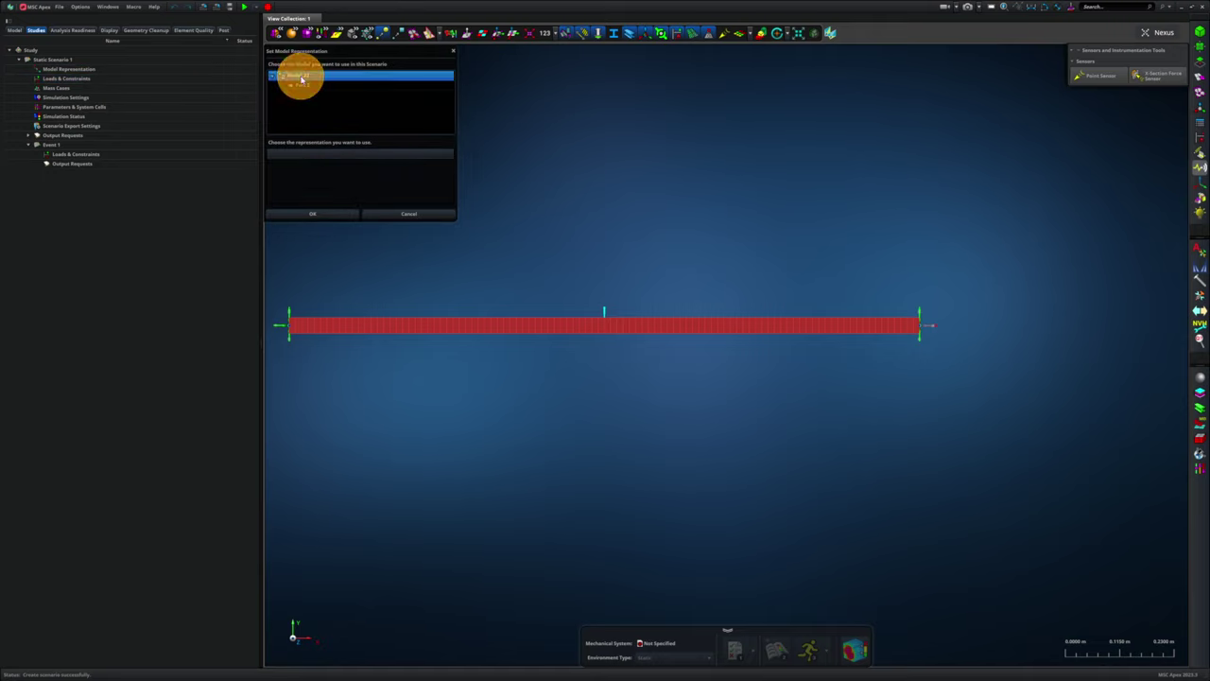
{"action": "left_click", "coordinate": [318, 212]}
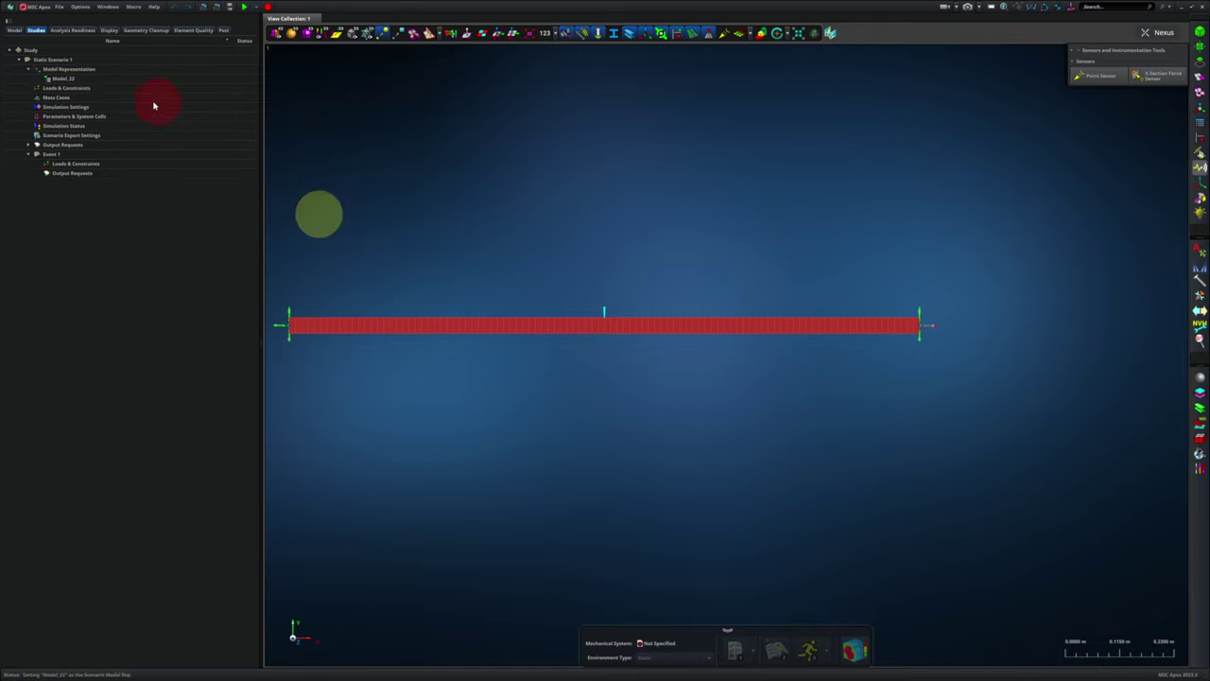
Include all available loads and constraints in Event 1 of the static scenario.
{"action": "double_click", "coordinate": [96, 91]}
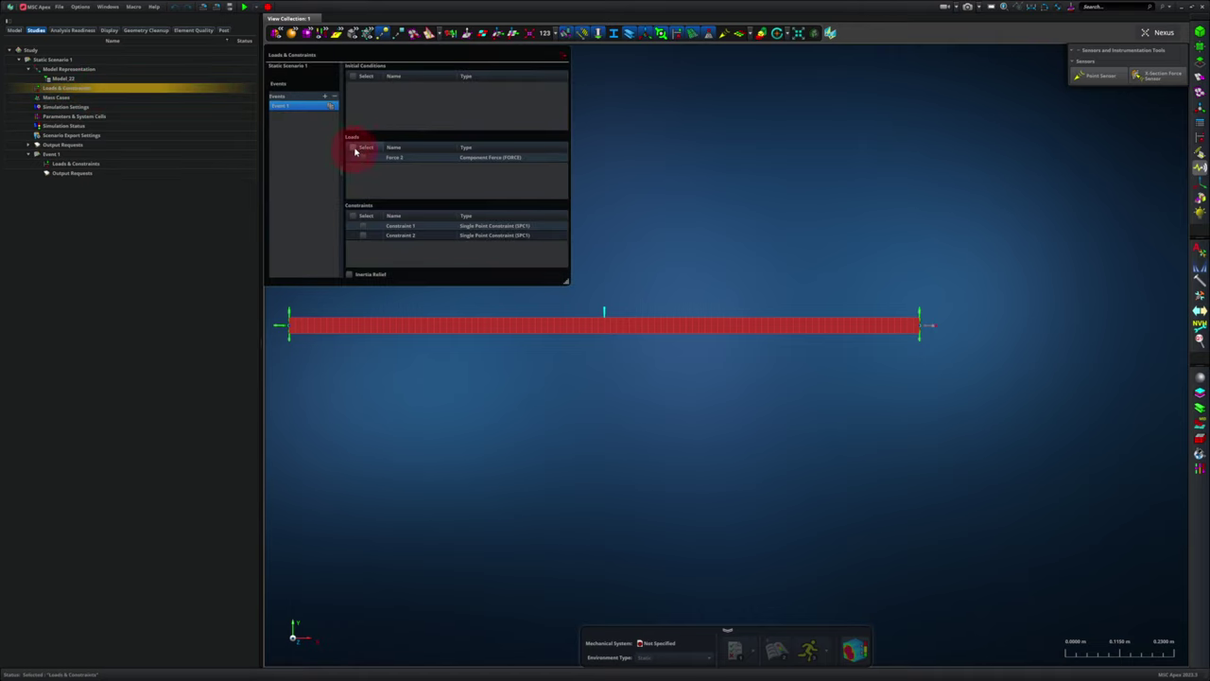
{"action": "left_click", "coordinate": [353, 148]}
{"action": "left_click", "coordinate": [353, 216]}
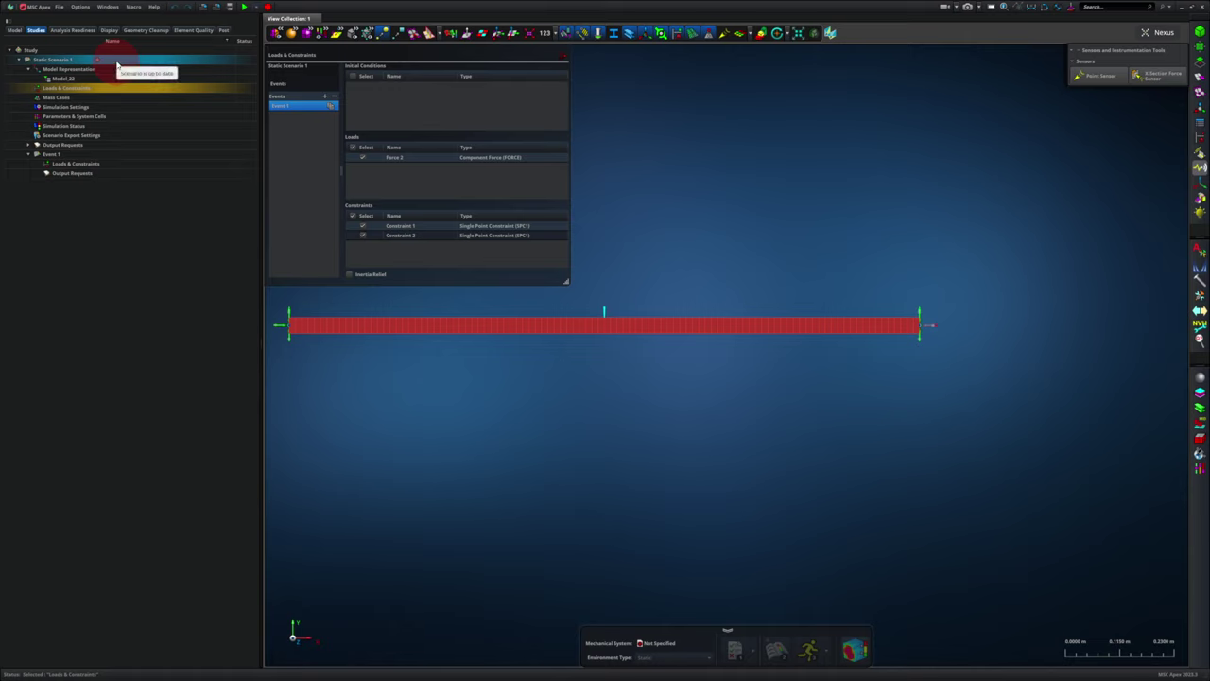
Place Static Scenario 1 in the analysis scene and run its simulation.
{"action": "right_click", "coordinate": [117, 65]}
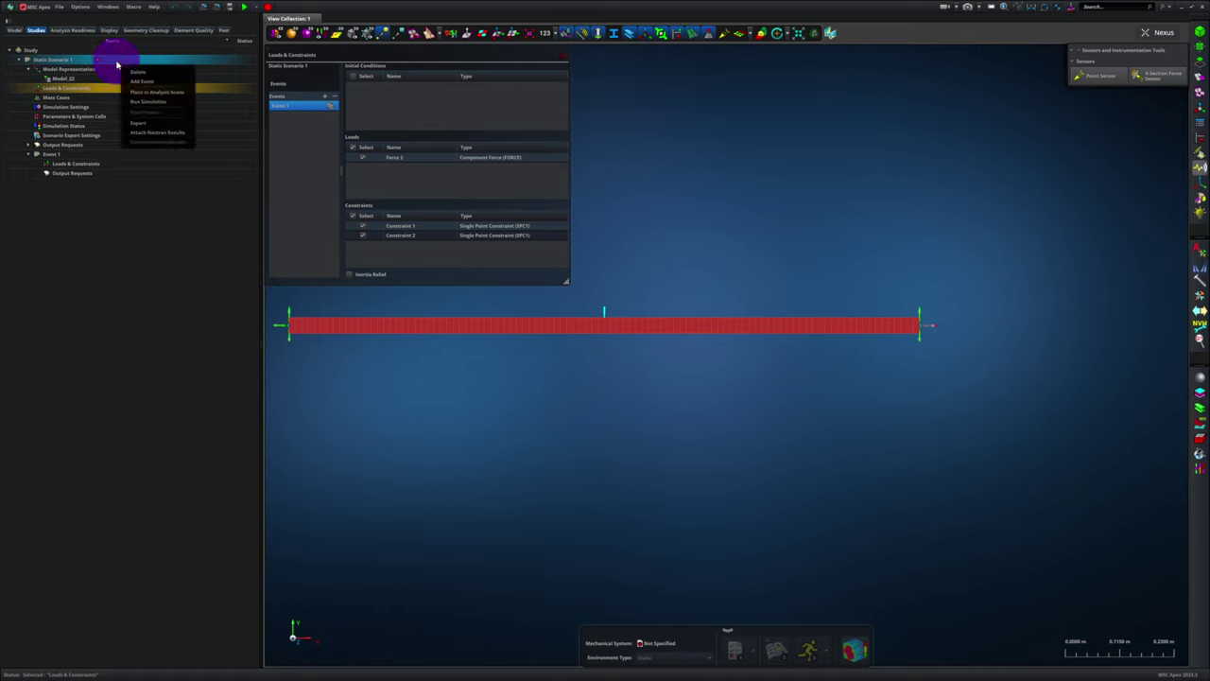
{"action": "left_click", "coordinate": [155, 91]}
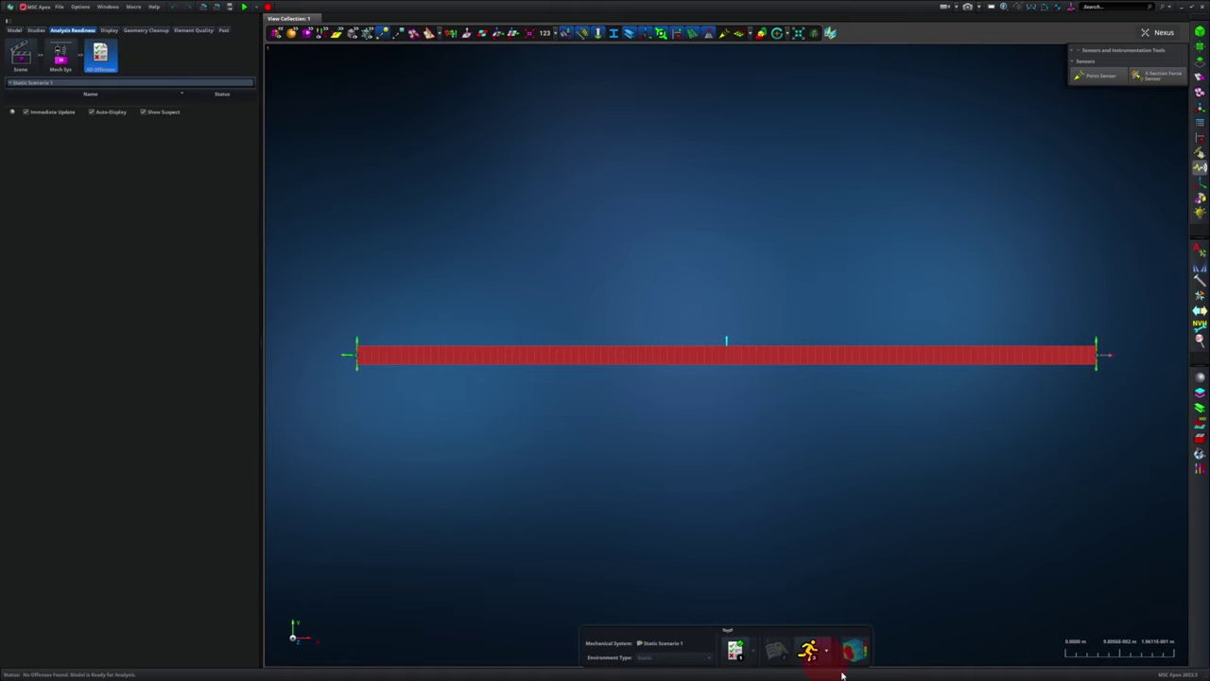
{"action": "left_click", "coordinate": [808, 650]}
{"action": "left_click", "coordinate": [808, 650]}
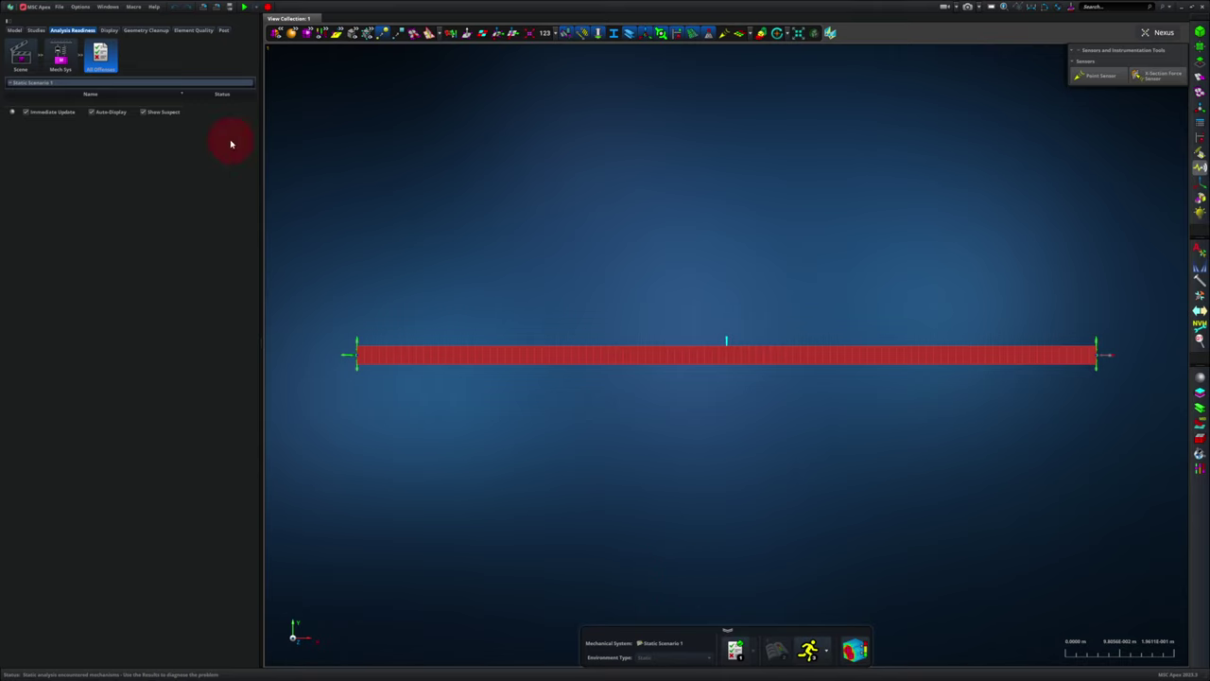
Edit Constraint 1 at the beam's start vertex to also fix rotation about the X axis.
{"action": "left_click", "coordinate": [14, 30]}
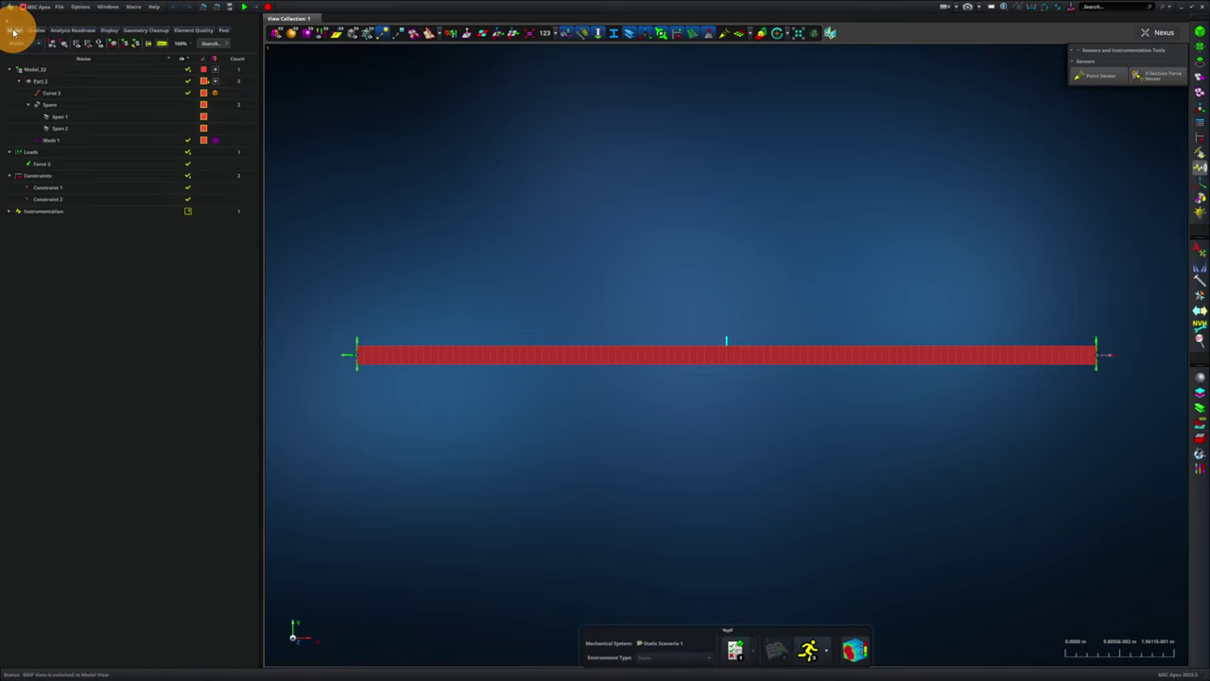
{"action": "left_click", "coordinate": [47, 187]}
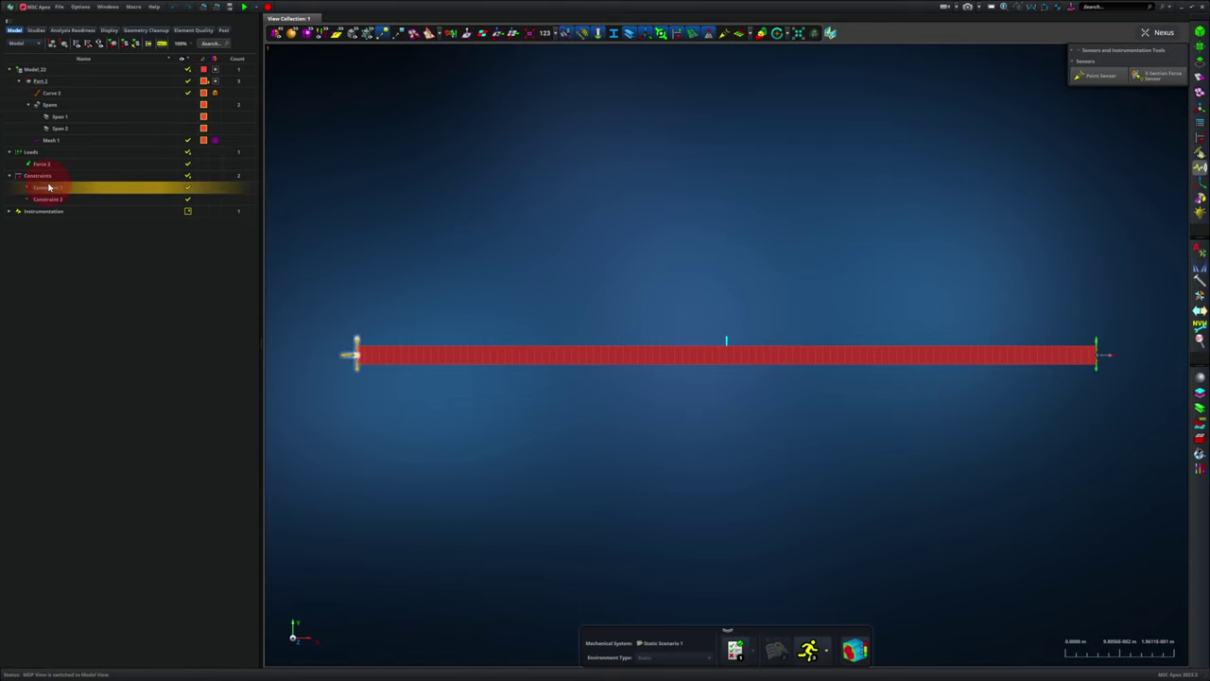
{"action": "double_click", "coordinate": [47, 187]}
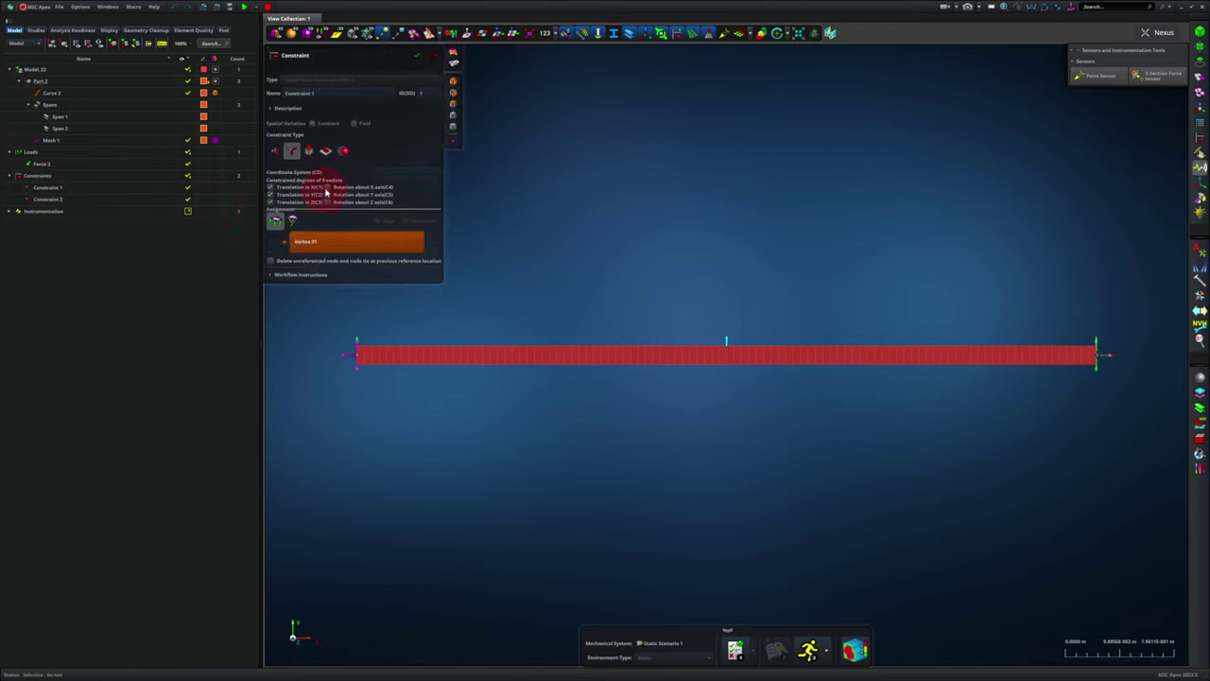
{"action": "left_click", "coordinate": [329, 187]}
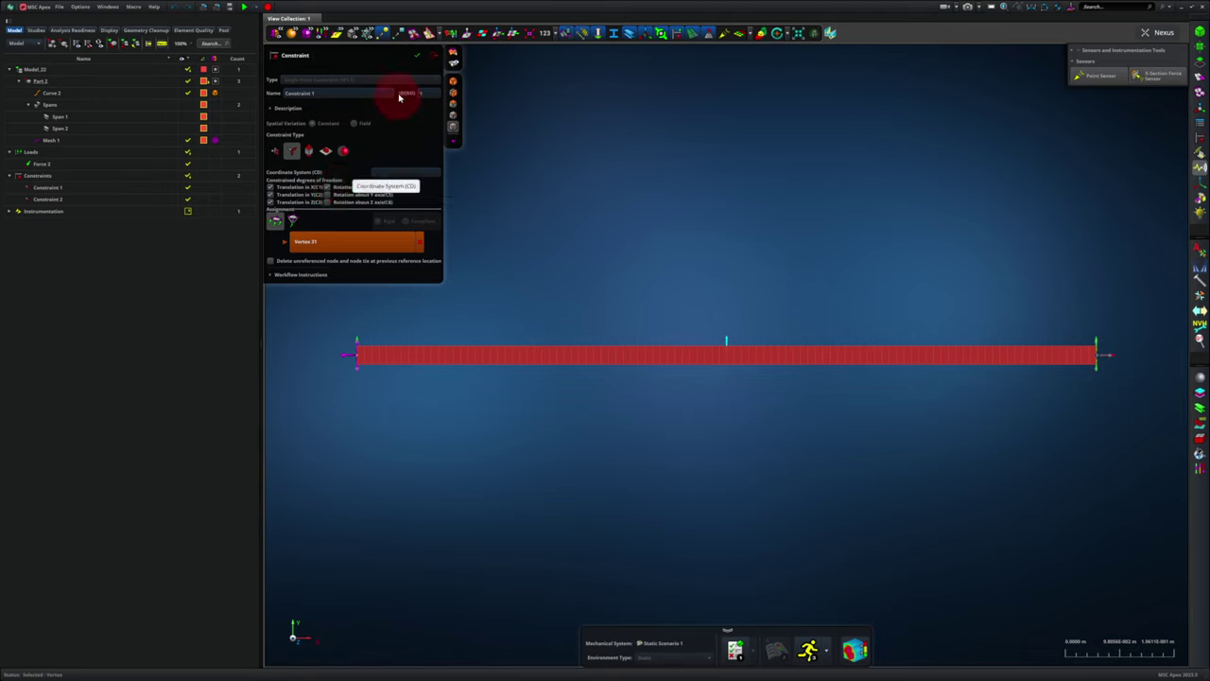
{"action": "left_click", "coordinate": [416, 56]}
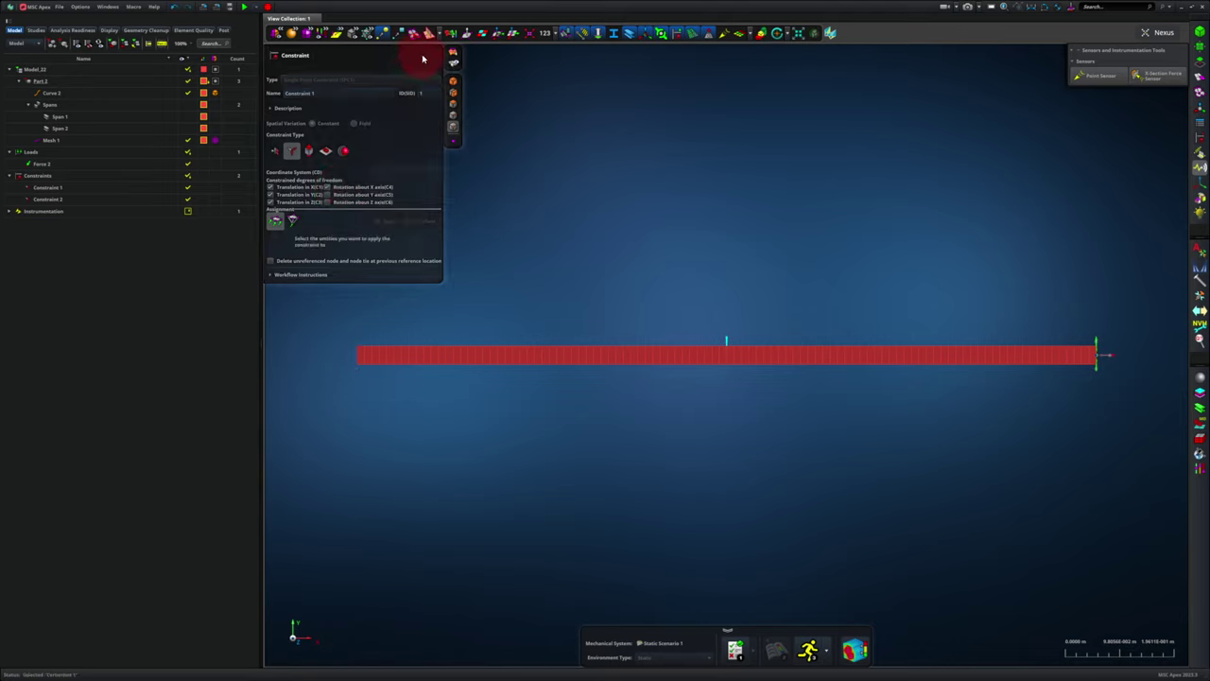
{"action": "left_click", "coordinate": [433, 57]}
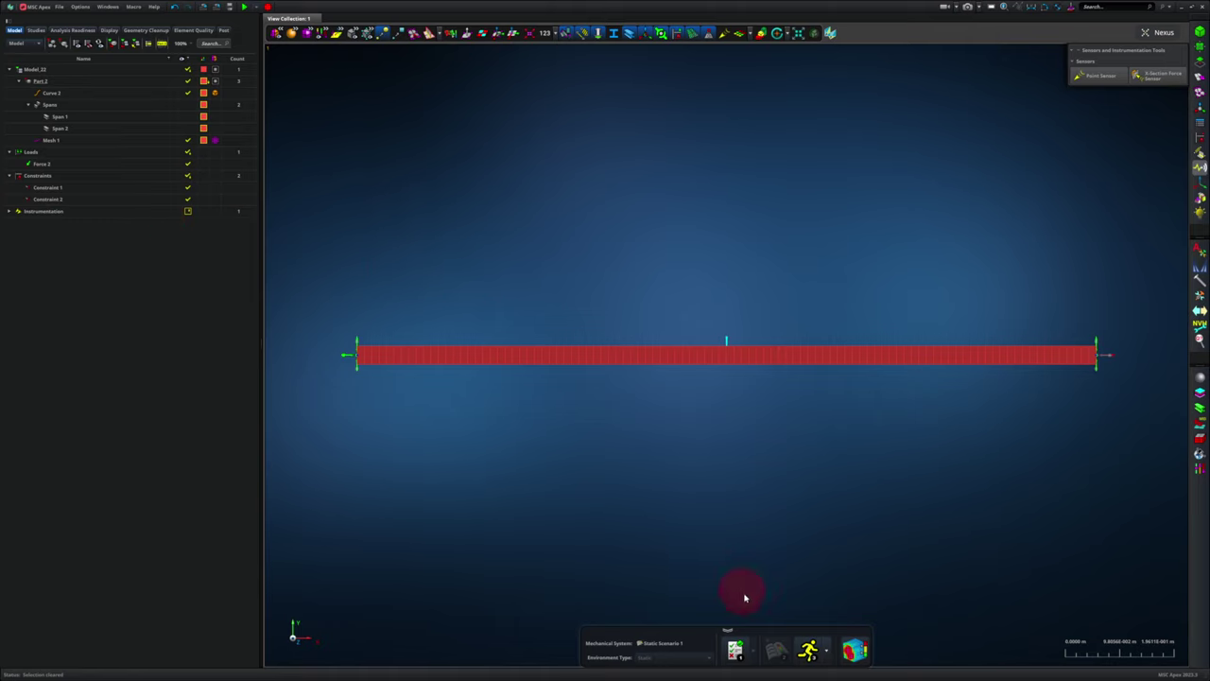
Rerun the static analysis and open its results for post-processing.
{"action": "left_click", "coordinate": [807, 649]}
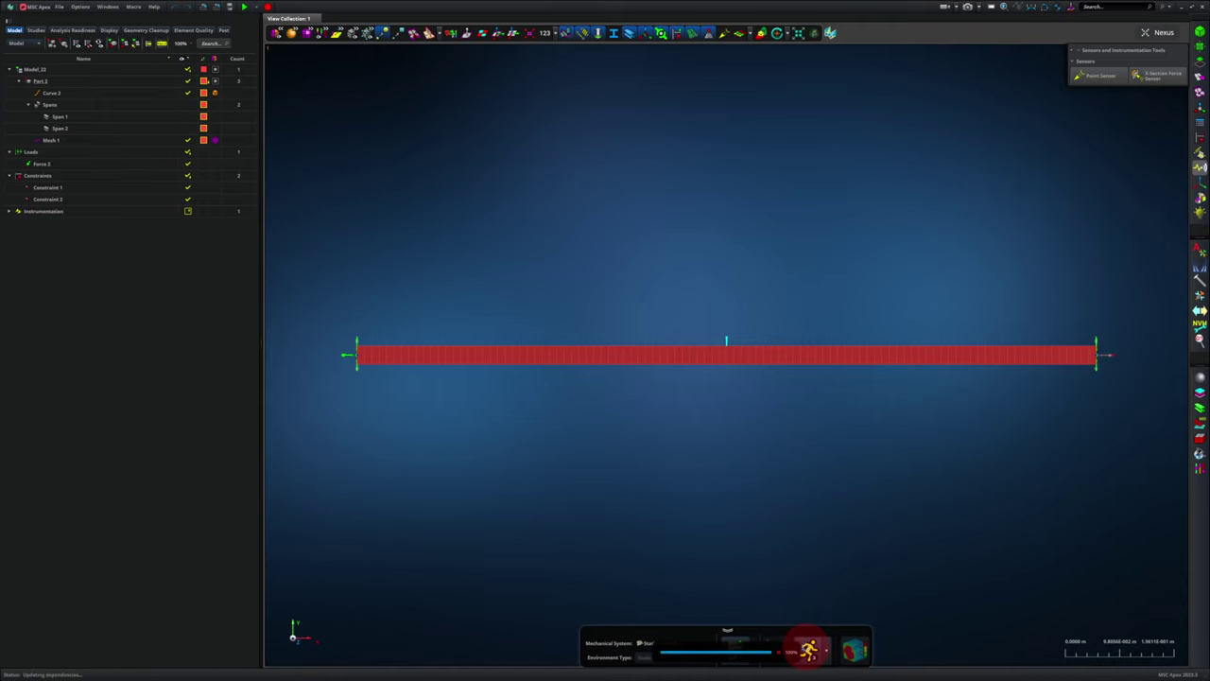
{"action": "left_click", "coordinate": [856, 649]}
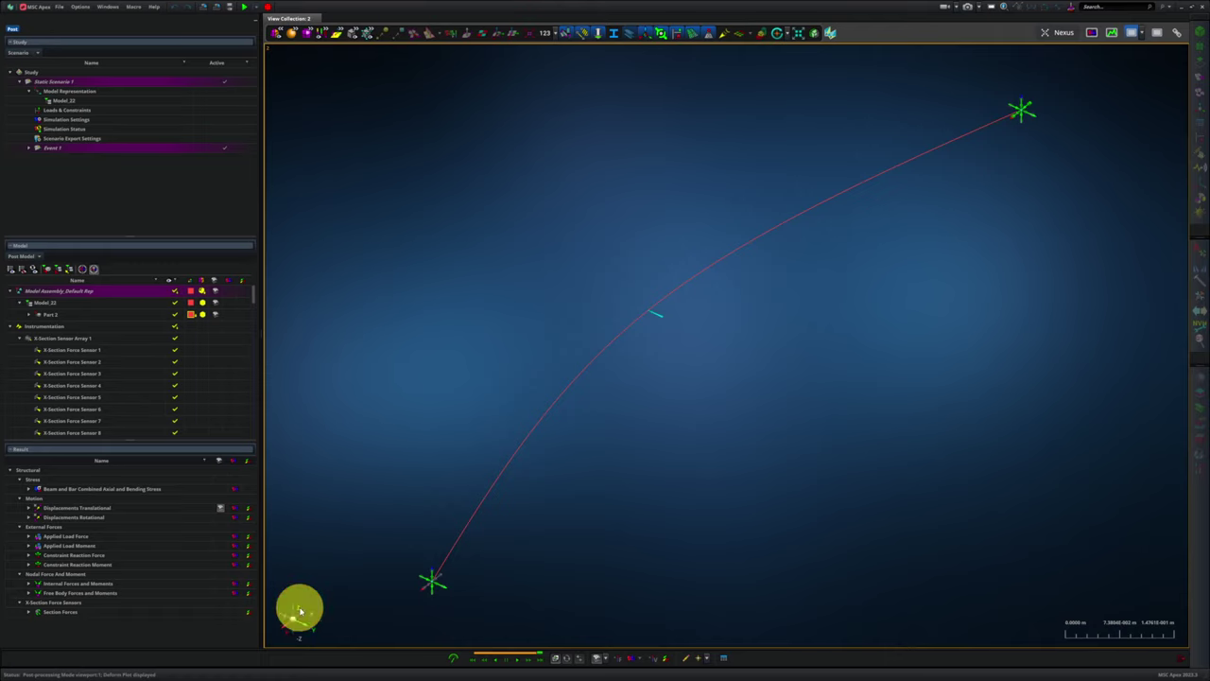
Orient the deformed beam to the XY plane and display its translational displacements as a colour fringe.
{"action": "left_click", "coordinate": [297, 611]}
{"action": "left_click", "coordinate": [293, 619]}
{"action": "middle_click", "coordinate": [406, 581]}
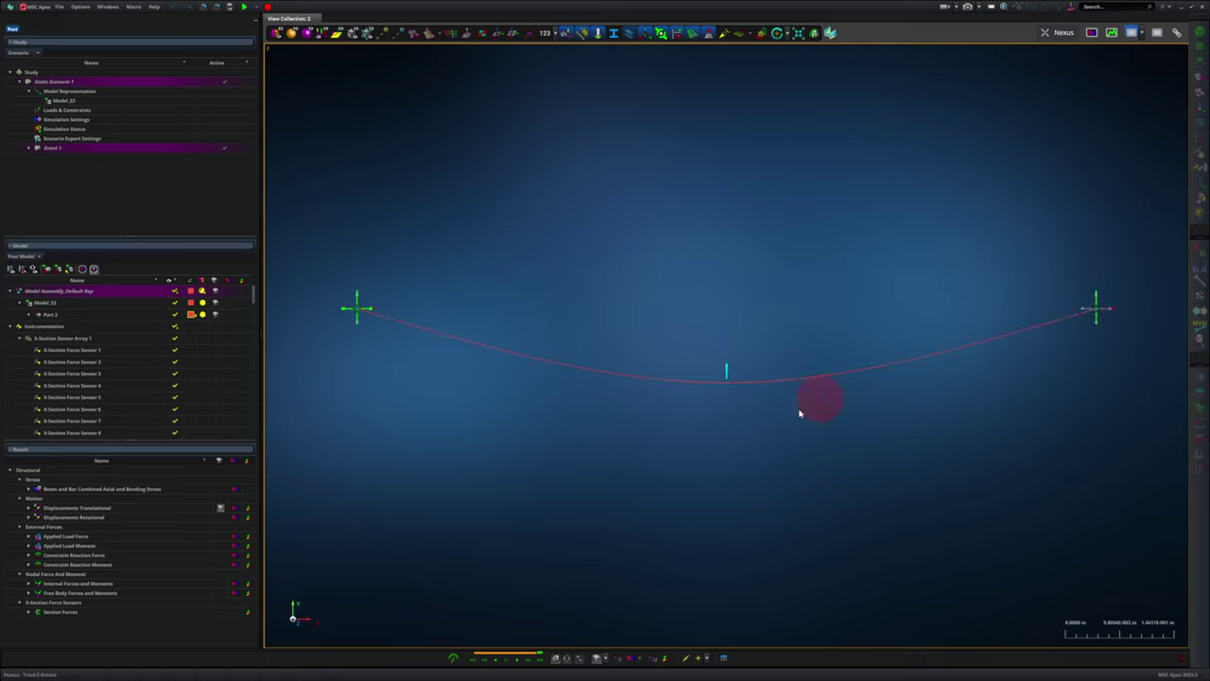
{"action": "left_click", "coordinate": [624, 658]}
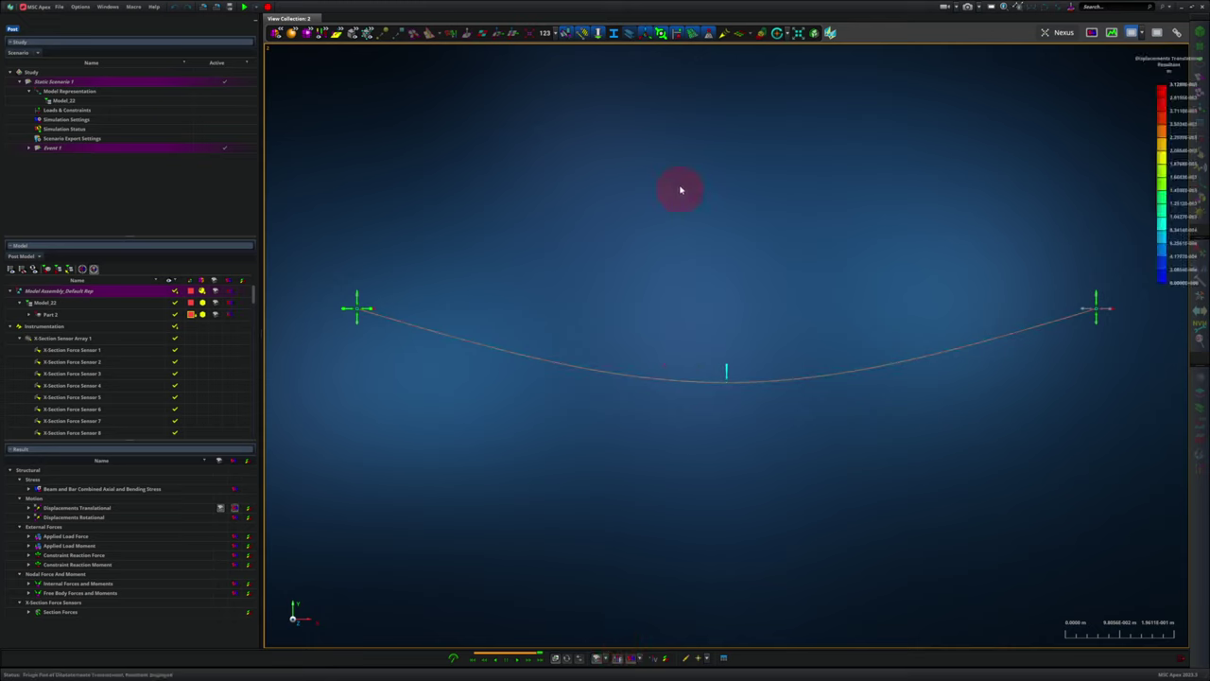
Add a chart view beside the model and select the Instrumentation group with all its section force sensors as the source.
{"action": "left_click", "coordinate": [614, 33]}
{"action": "left_click", "coordinate": [1111, 36]}
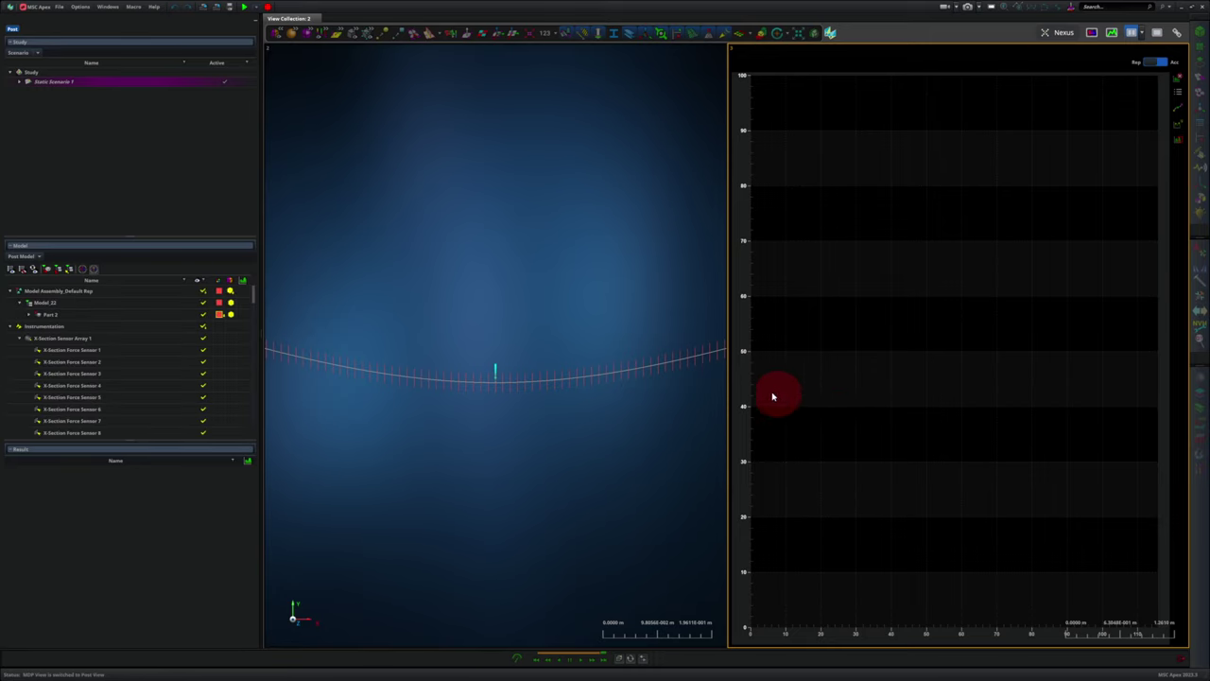
{"action": "left_click", "coordinate": [173, 329]}
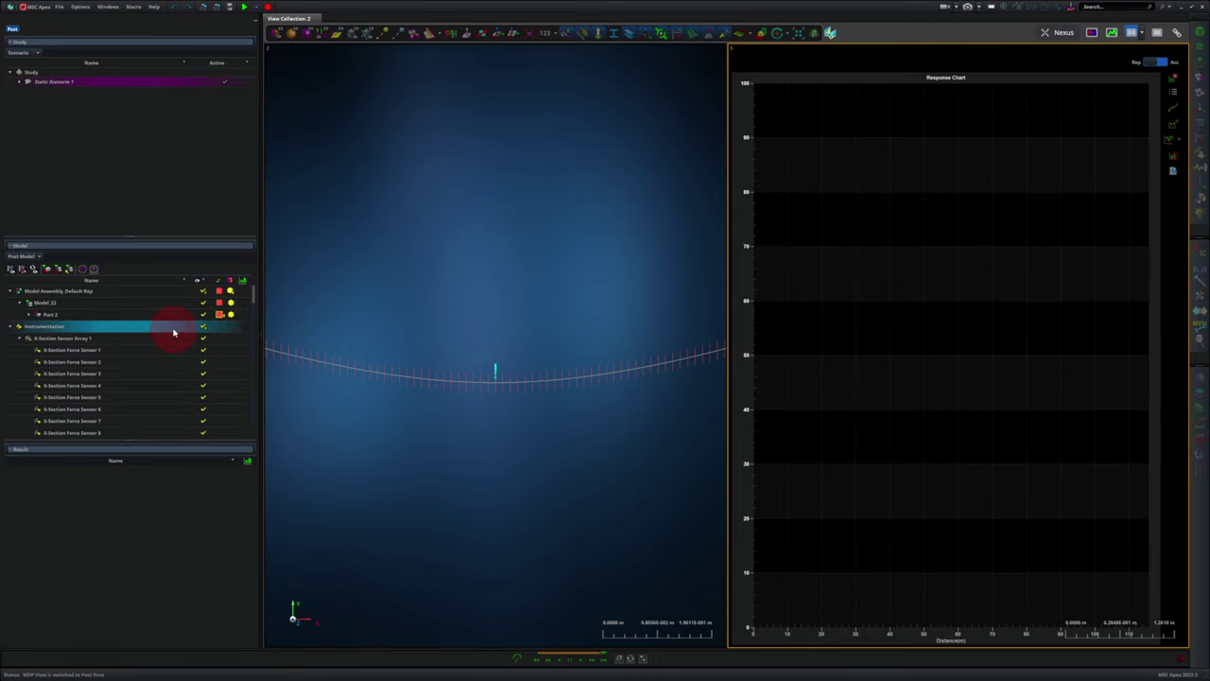
{"action": "double_click", "coordinate": [173, 328]}
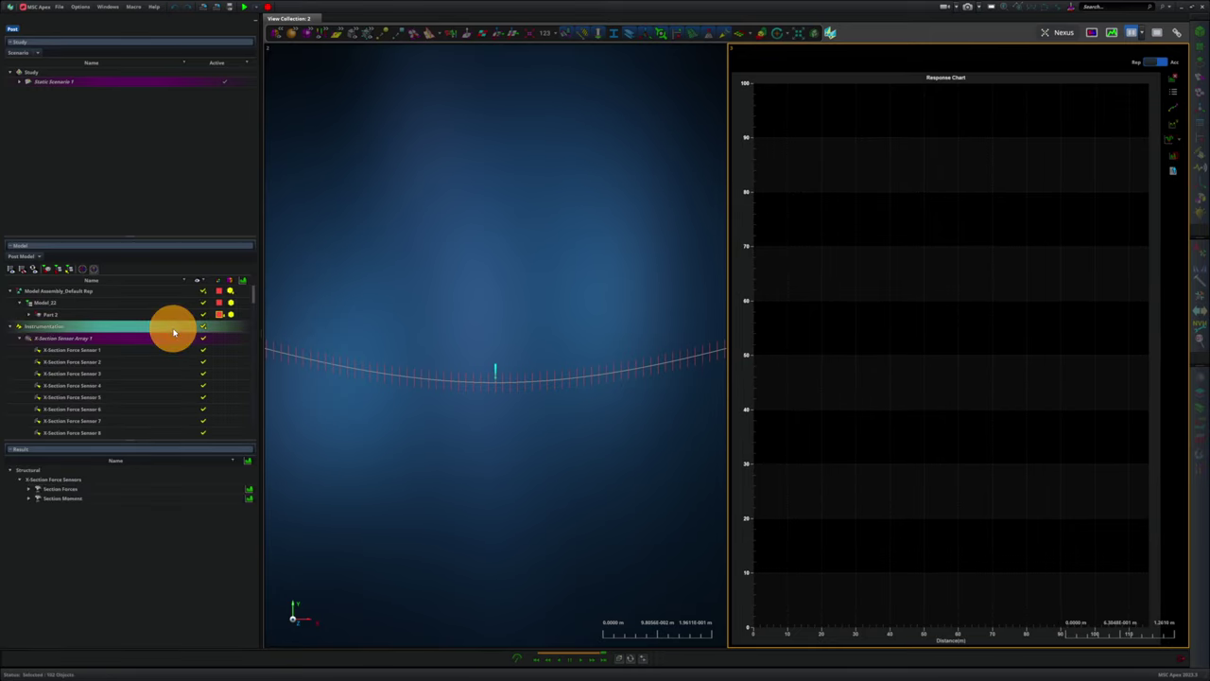
Chart the Y-Component of the Section Forces along the beam for the sensor array.
{"action": "left_click", "coordinate": [149, 499]}
{"action": "left_click", "coordinate": [40, 490]}
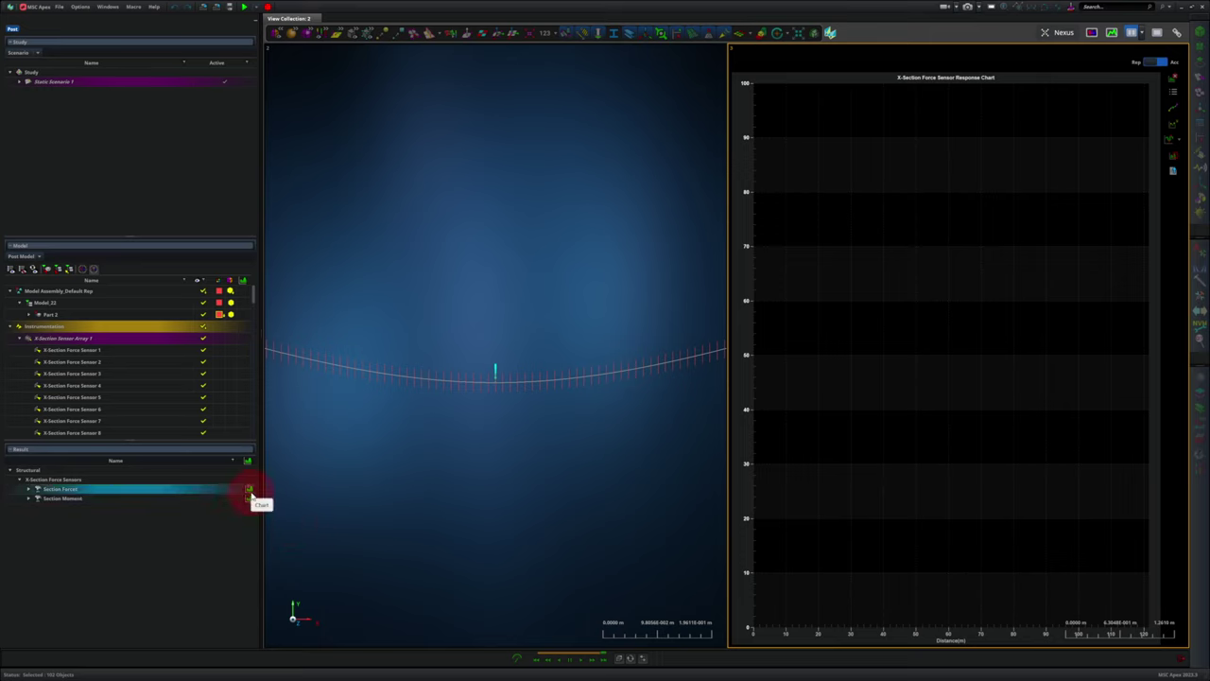
{"action": "left_click", "coordinate": [28, 491]}
{"action": "left_click", "coordinate": [27, 491]}
{"action": "left_click", "coordinate": [60, 517]}
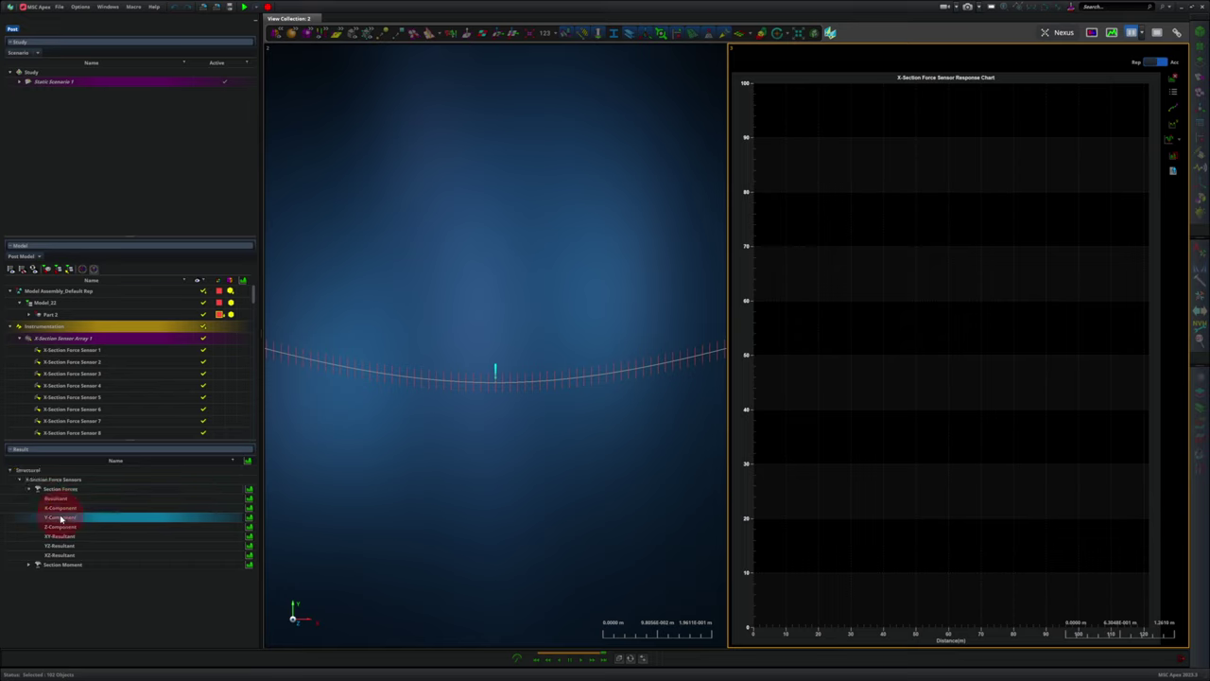
{"action": "left_click", "coordinate": [250, 523]}
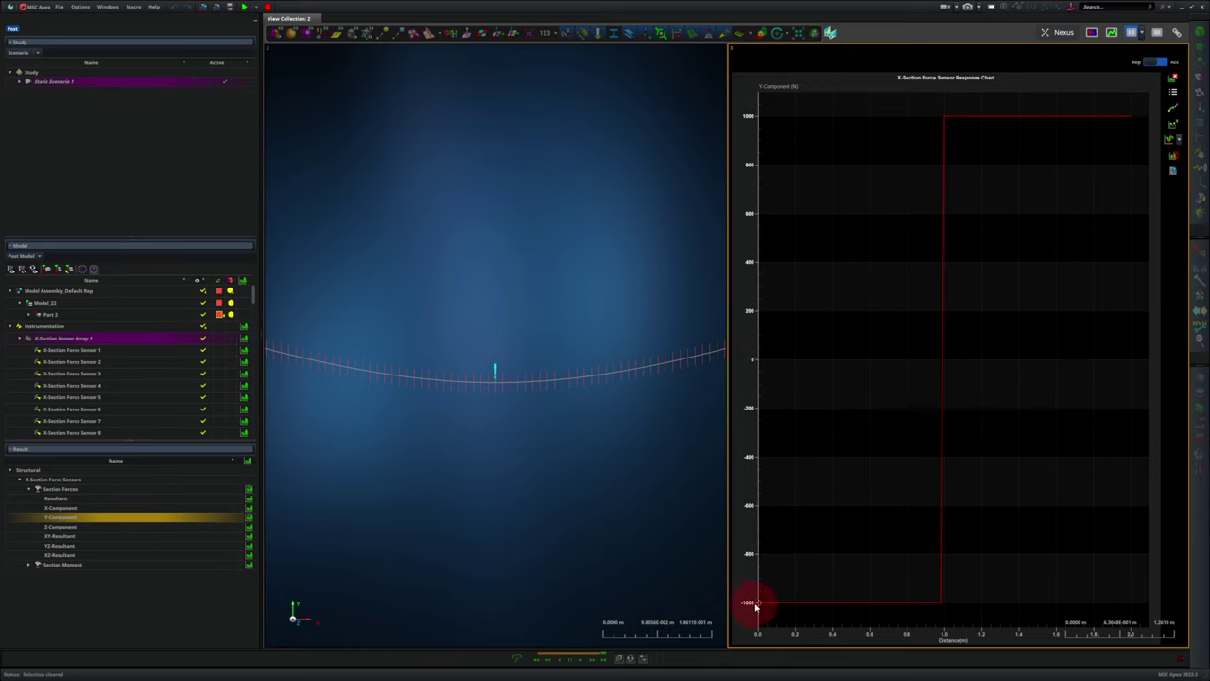
Chart the bending moment along the beam from the Section Moment results.
{"action": "mouse_move", "coordinate": [938, 606]}
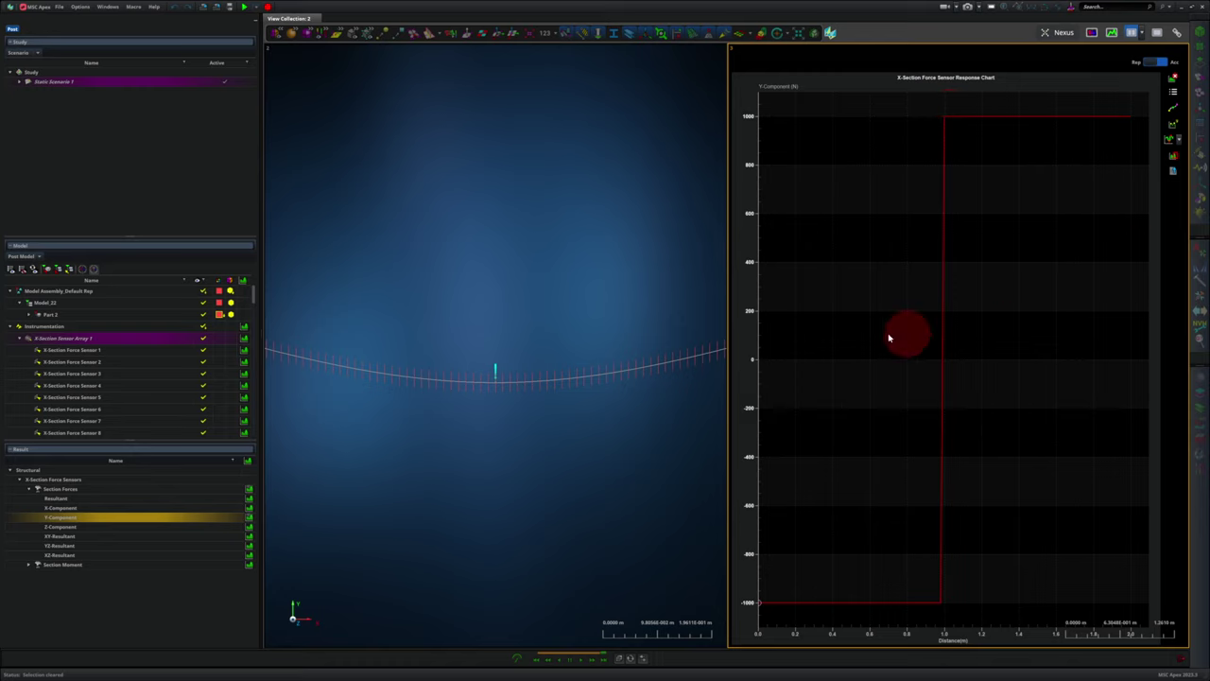
{"action": "left_click", "coordinate": [27, 567]}
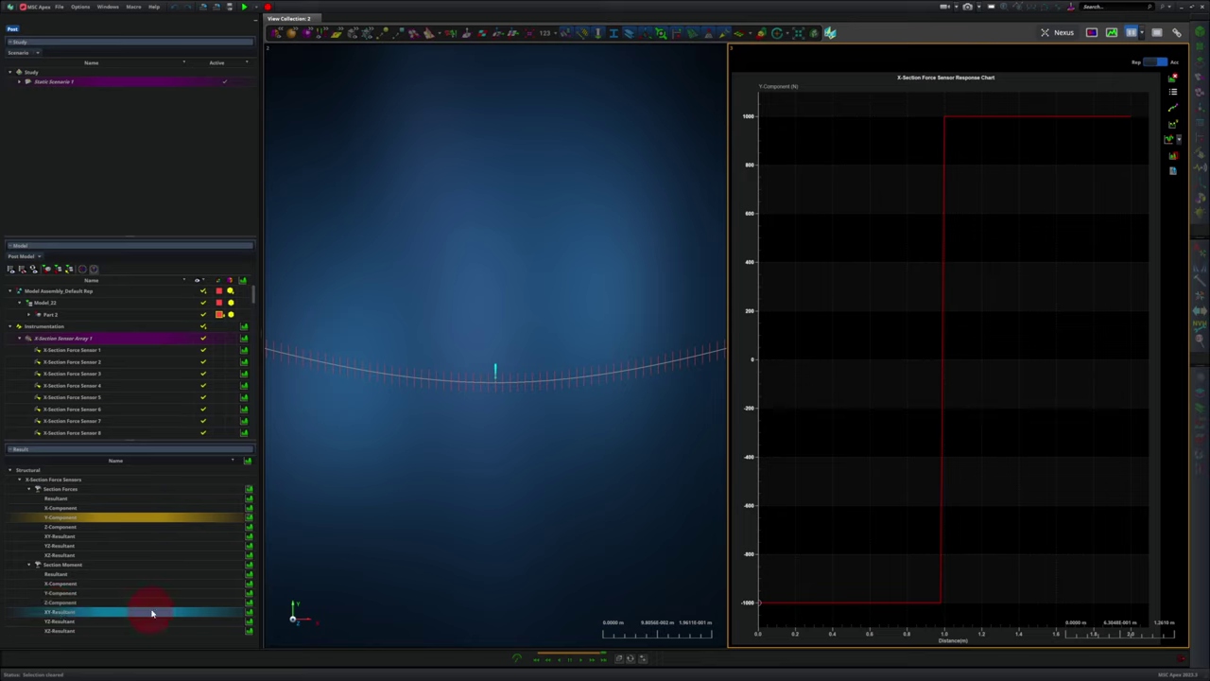
{"action": "left_click", "coordinate": [249, 612]}
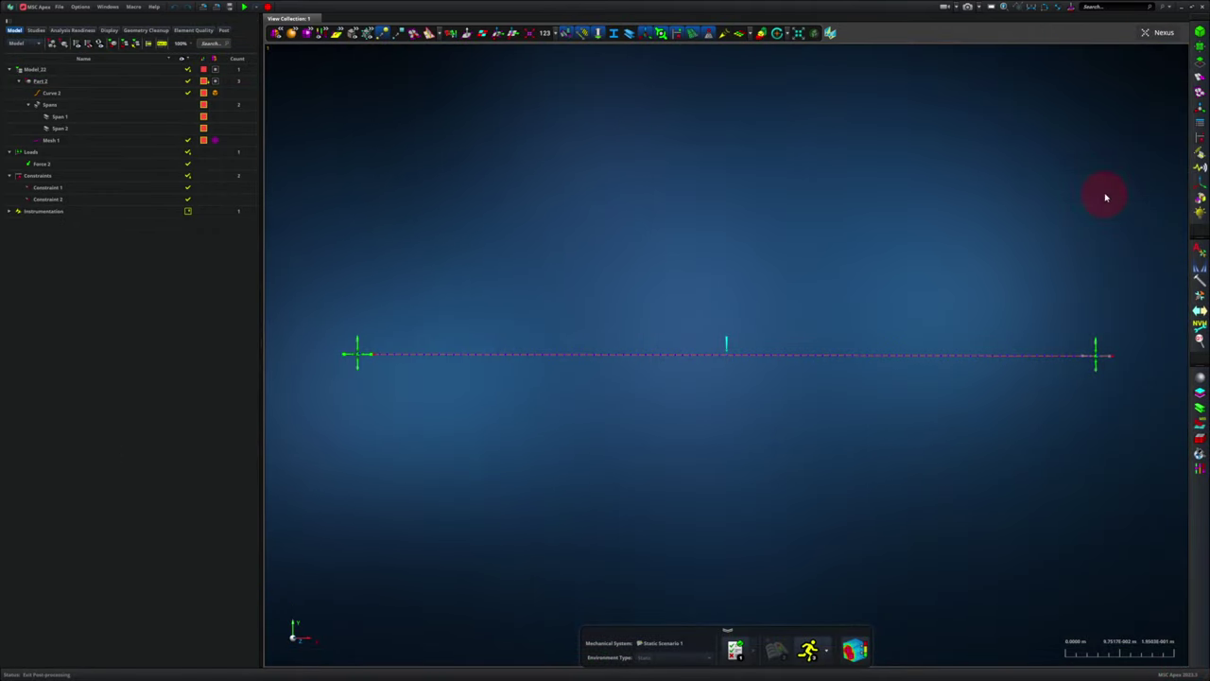
Use Vertex/Edge Drag to move the beam's constrained end vertex inward and the loaded middle vertex out beyond it along the beam line.
{"action": "left_click", "coordinate": [1200, 60]}
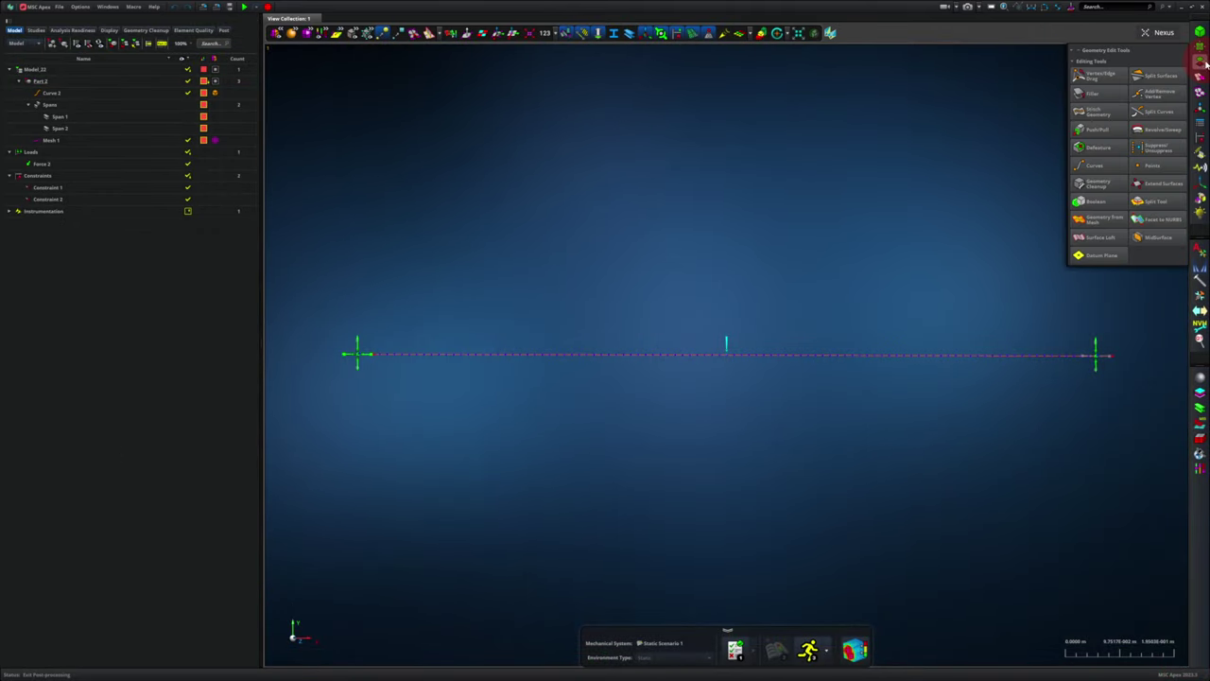
{"action": "left_click", "coordinate": [1098, 76]}
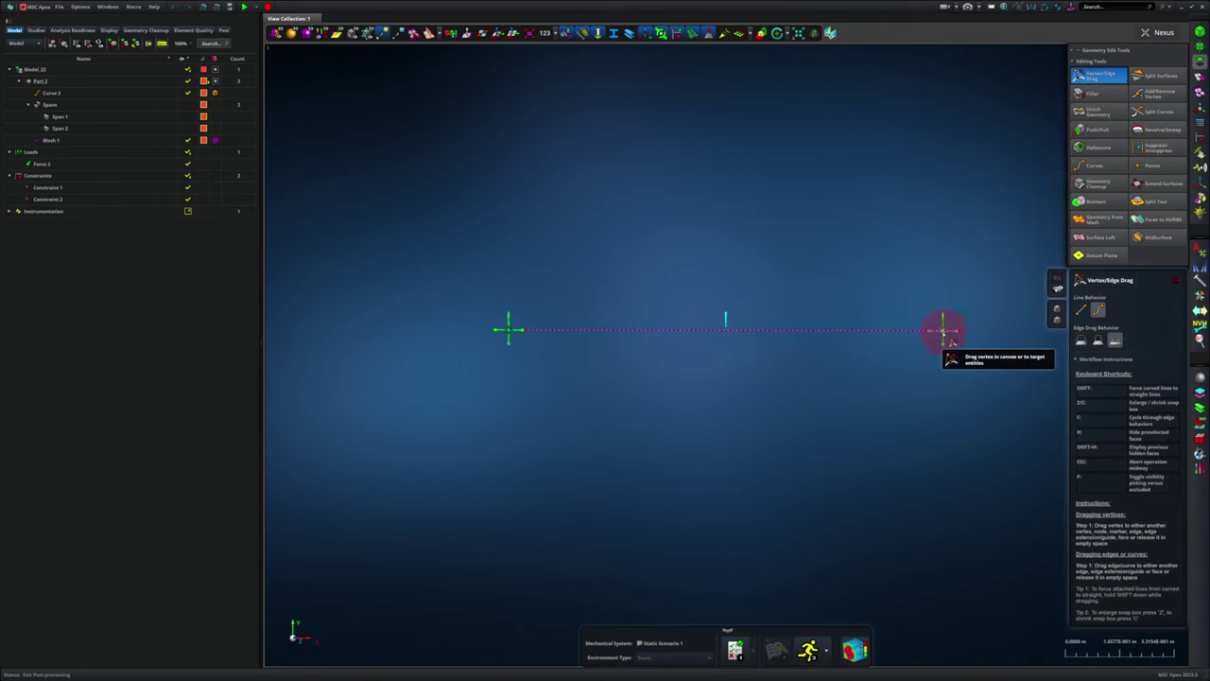
{"action": "left_click_drag", "start_coordinate": [943, 331], "coordinate": [867, 328]}
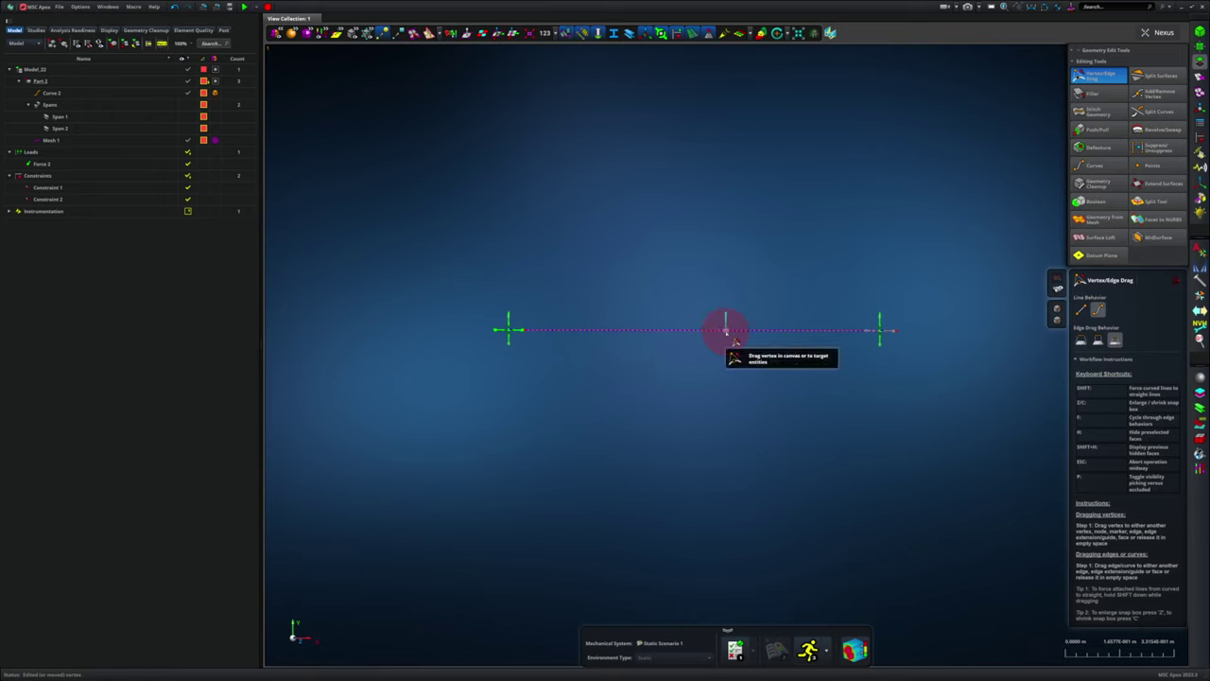
{"action": "left_click_drag", "start_coordinate": [725, 332], "coordinate": [951, 340]}
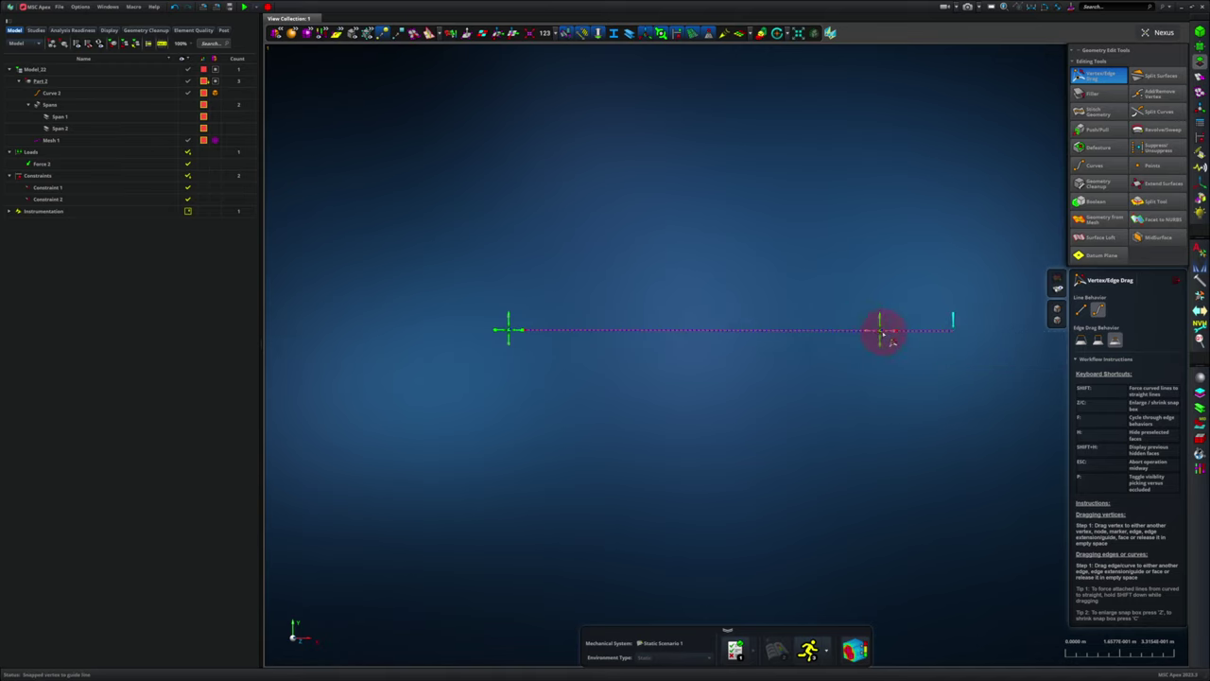
Move the inner constrained vertex along the beam to nodes progressively closer to the start support.
{"action": "left_click", "coordinate": [819, 334]}
{"action": "left_click_drag", "start_coordinate": [815, 333], "coordinate": [713, 330]}
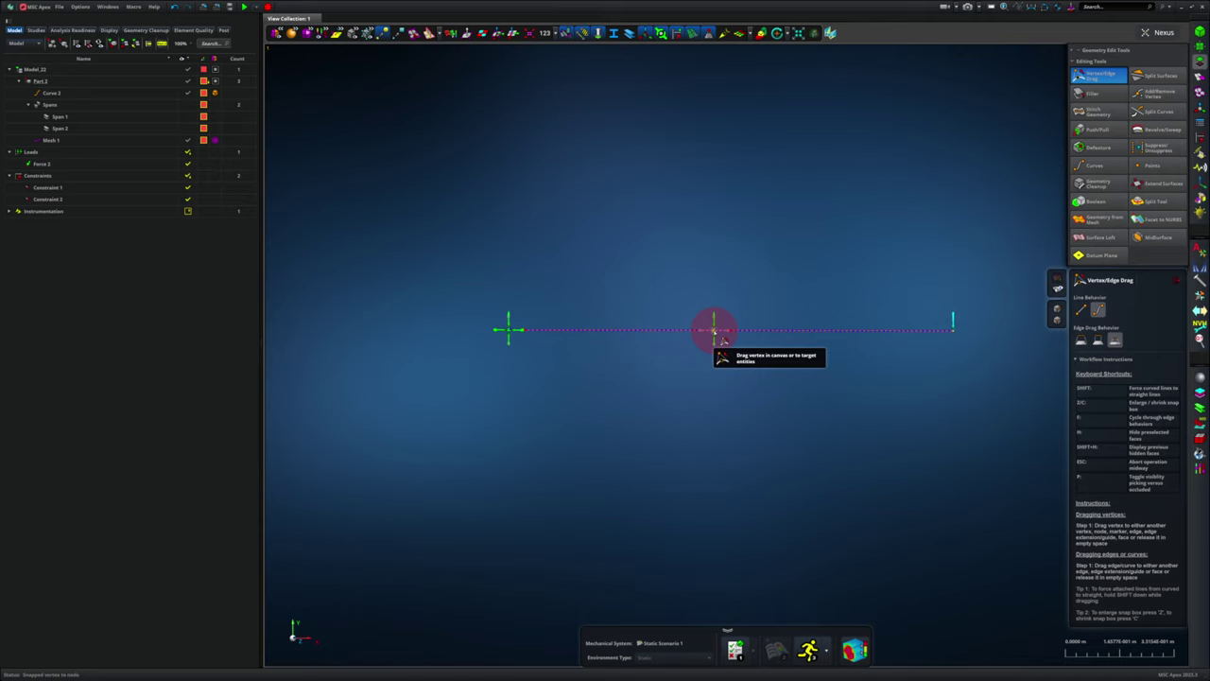
{"action": "left_click_drag", "start_coordinate": [715, 331], "coordinate": [598, 328]}
{"action": "right_click", "coordinate": [695, 343]}
{"action": "mouse_move", "coordinate": [693, 343]}
{"action": "left_mouse_down"}
{"action": "mouse_move", "coordinate": [587, 342]}
{"action": "mouse_move", "coordinate": [601, 330]}
{"action": "left_mouse_up"}
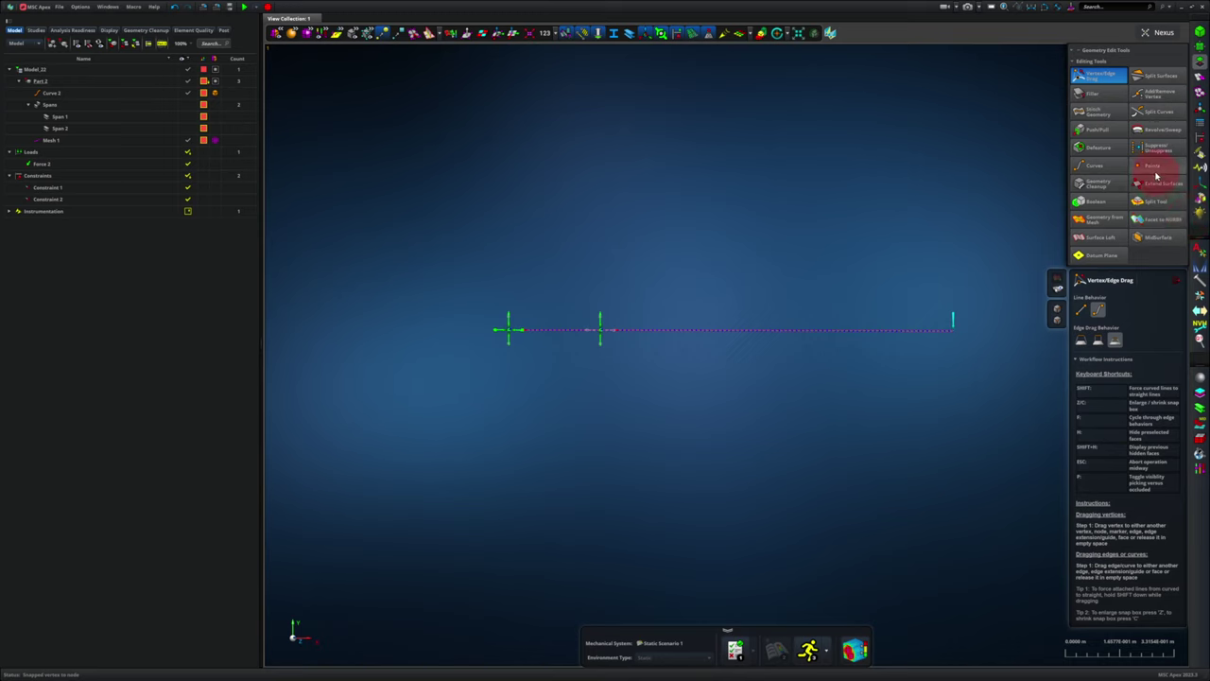
Create a point by coordinates at X 1 m, Y 0 m, Z 0 m and snap the inner constrained vertex to it.
{"action": "left_click", "coordinate": [1154, 165]}
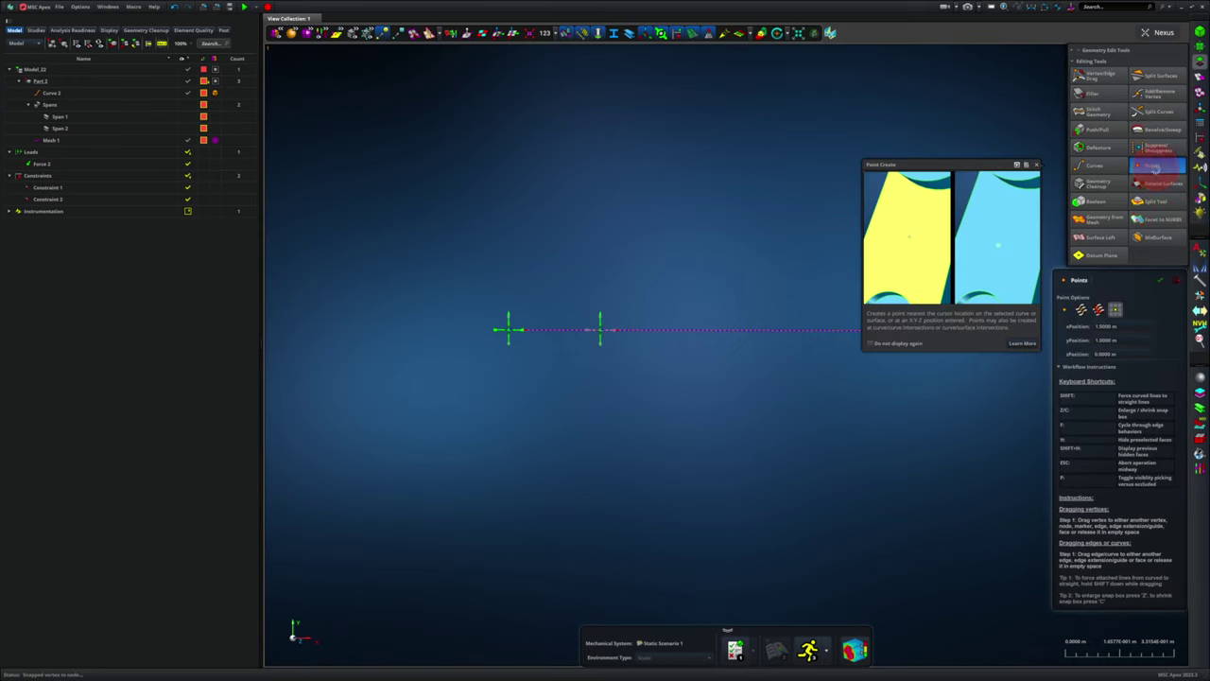
{"action": "left_click", "coordinate": [1113, 312]}
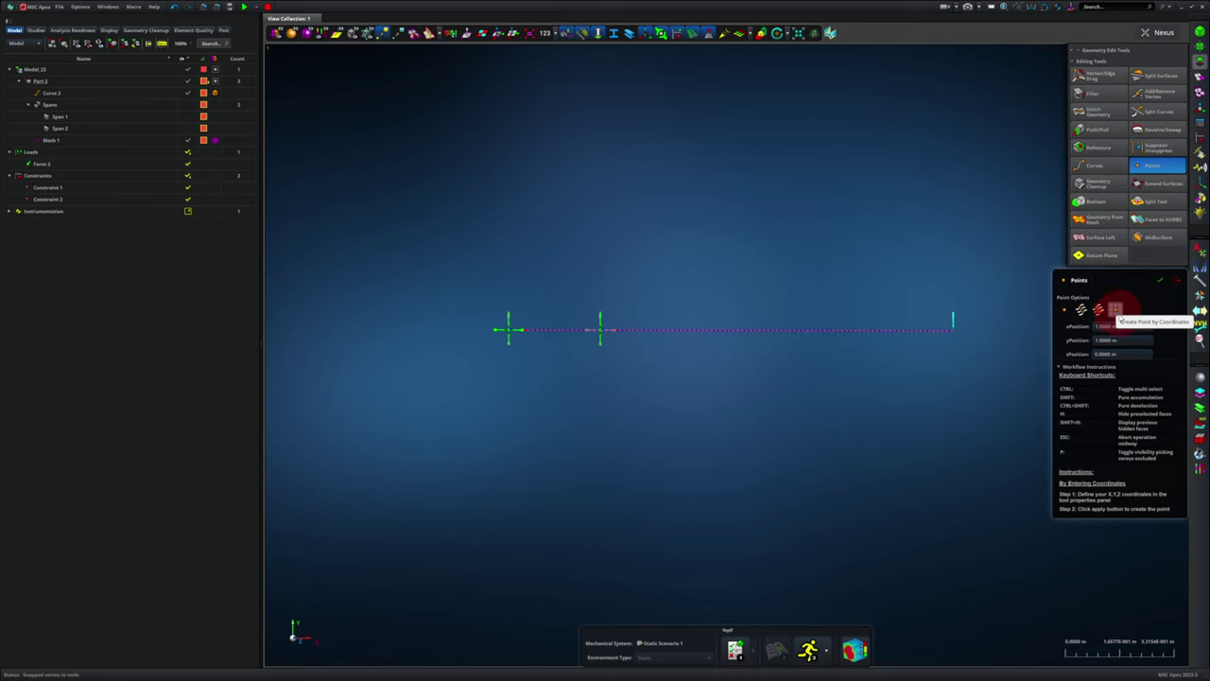
{"action": "left_click", "coordinate": [1114, 327]}
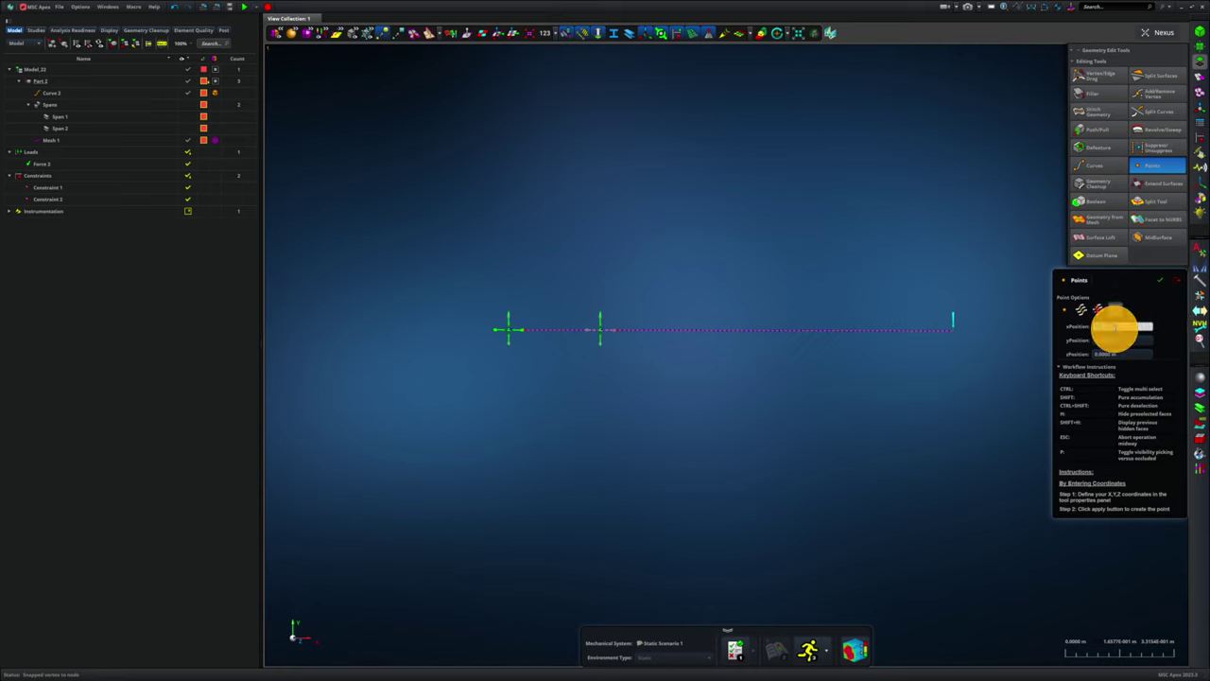
{"action": "key", "text": "Tab"}
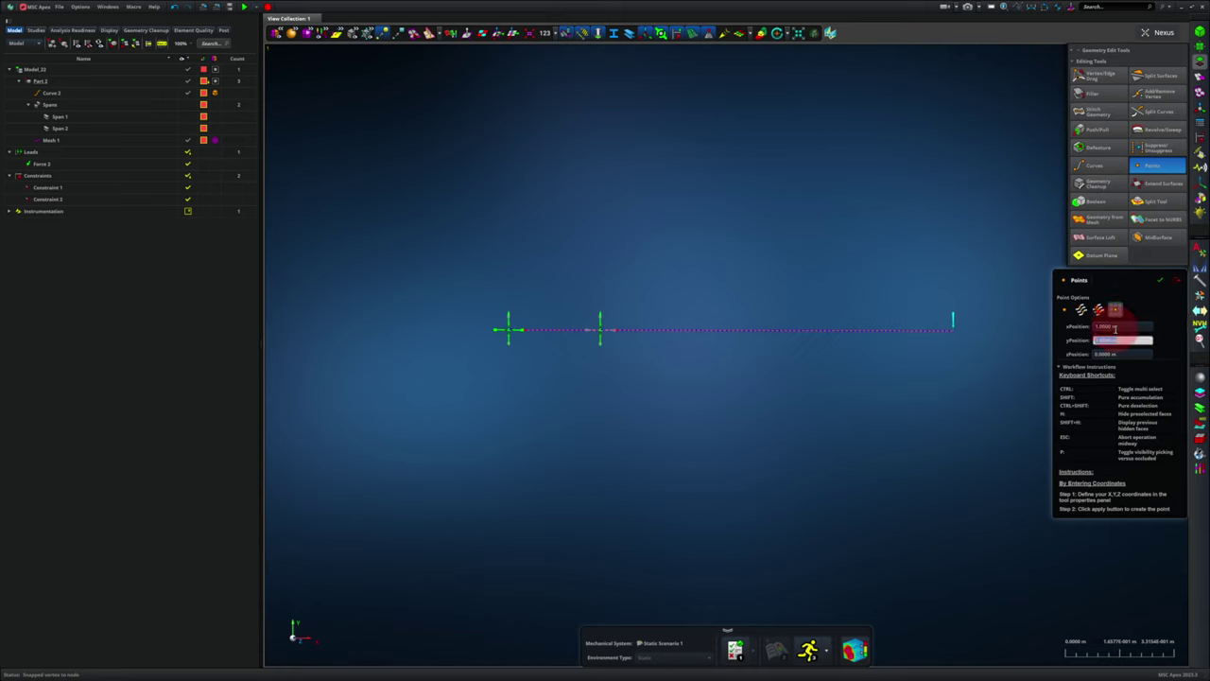
{"action": "type", "text": "0"}
{"action": "key", "text": "Tab"}
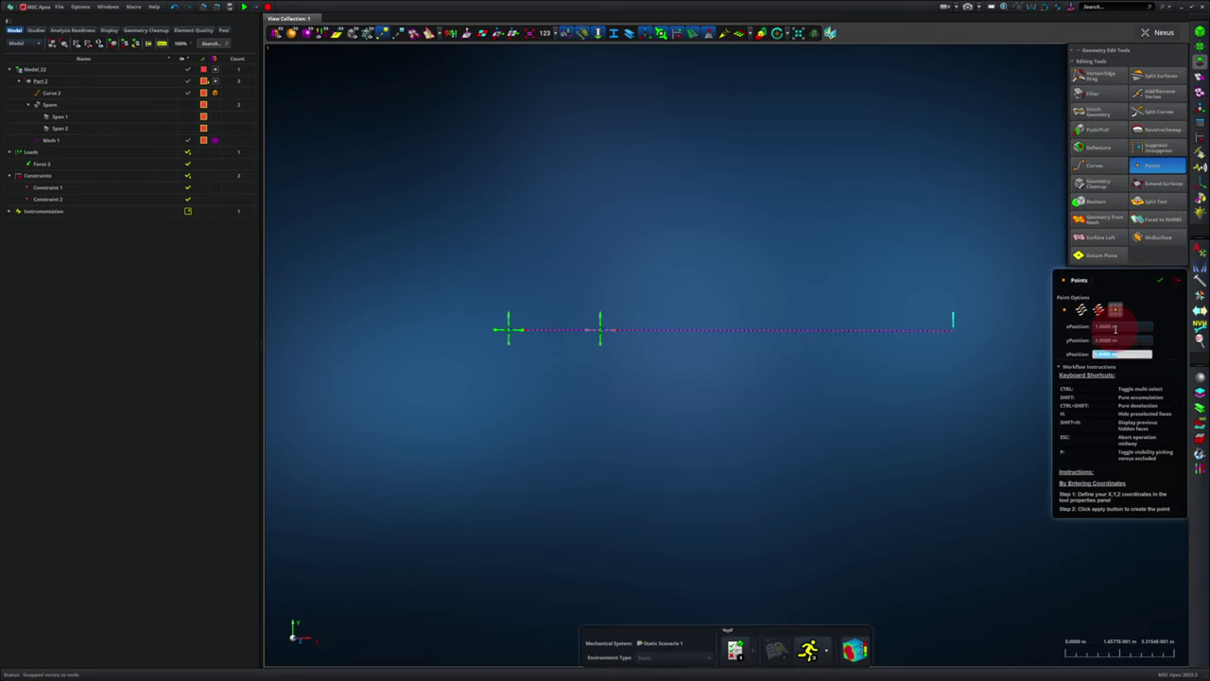
{"action": "left_click", "coordinate": [1160, 281]}
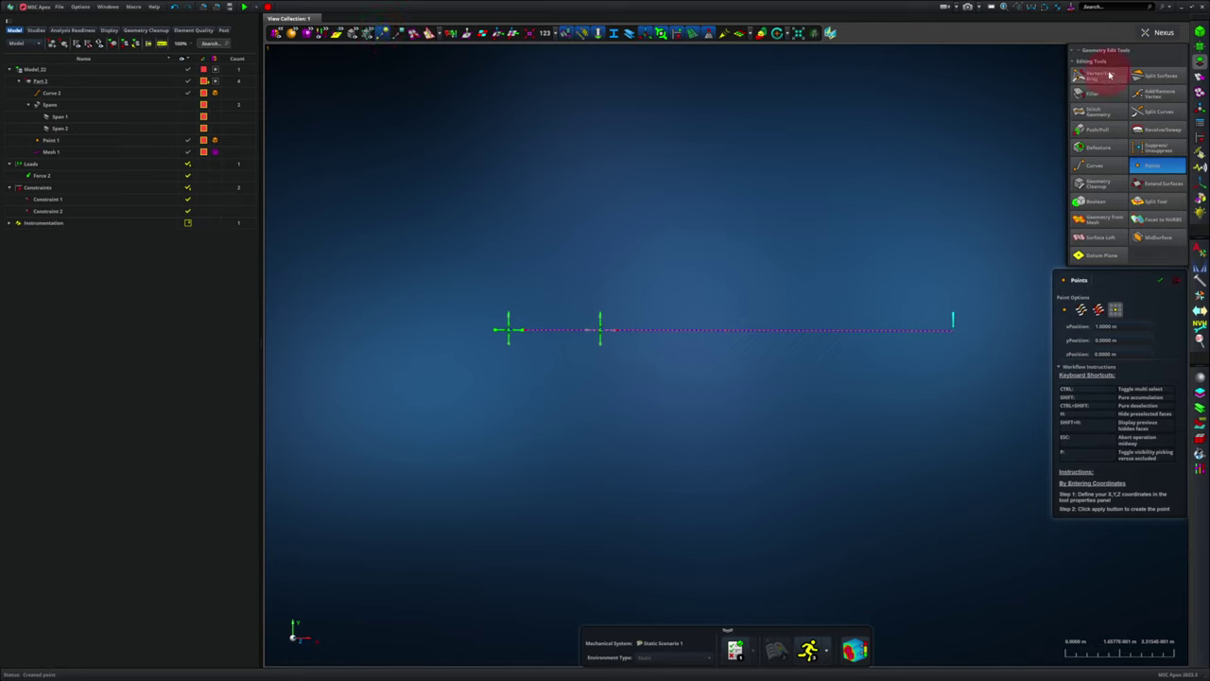
{"action": "left_click", "coordinate": [1101, 75]}
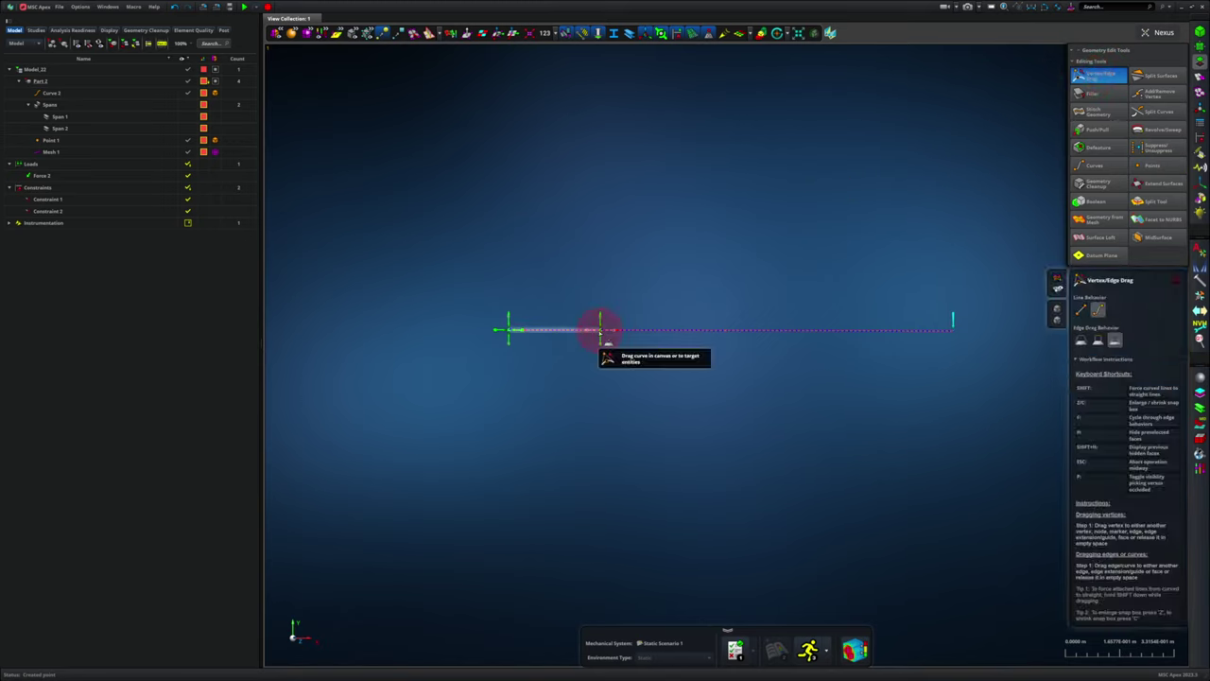
{"action": "left_click_drag", "start_coordinate": [599, 329], "coordinate": [724, 331]}
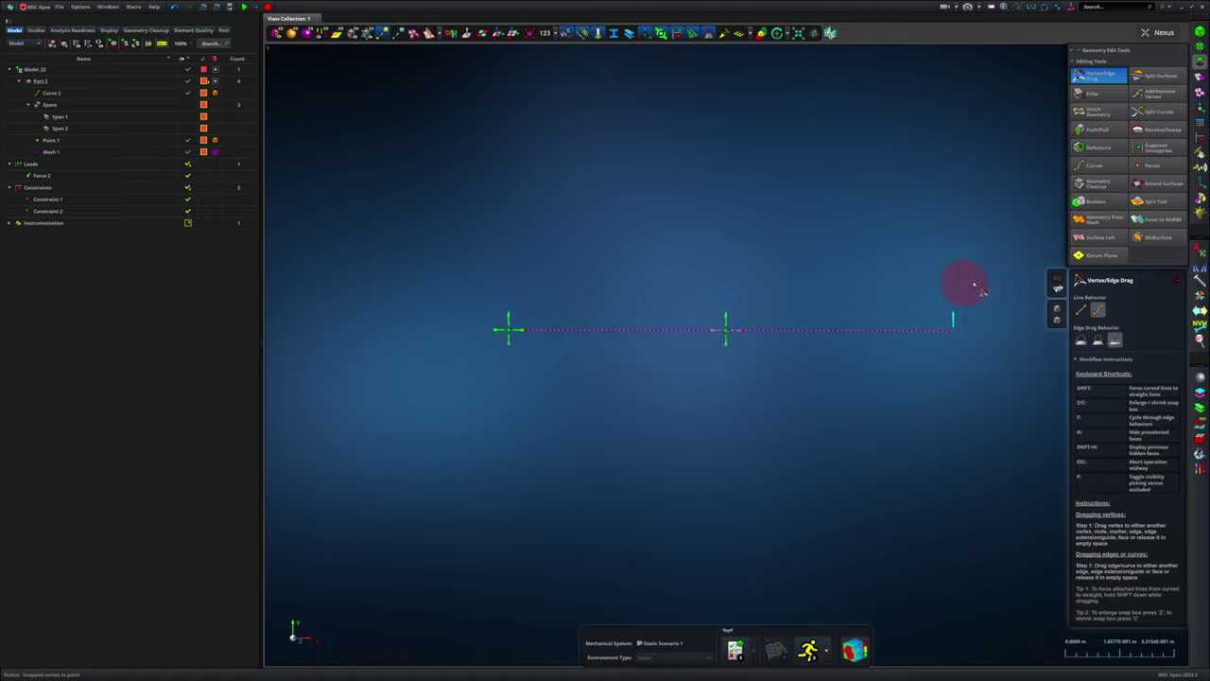
Create a point by coordinates at X 1.5 m, Y 0 m, Z 0 m and snap the loaded end vertex to it.
{"action": "left_click", "coordinate": [1155, 166]}
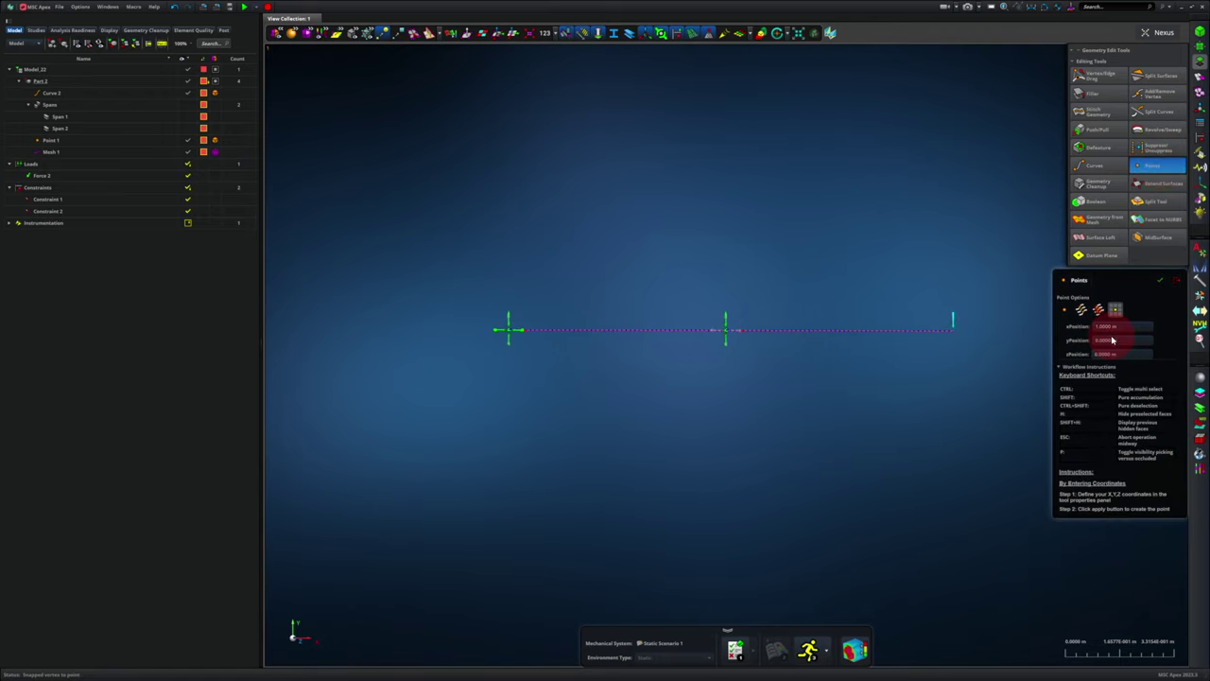
{"action": "left_click", "coordinate": [1111, 326]}
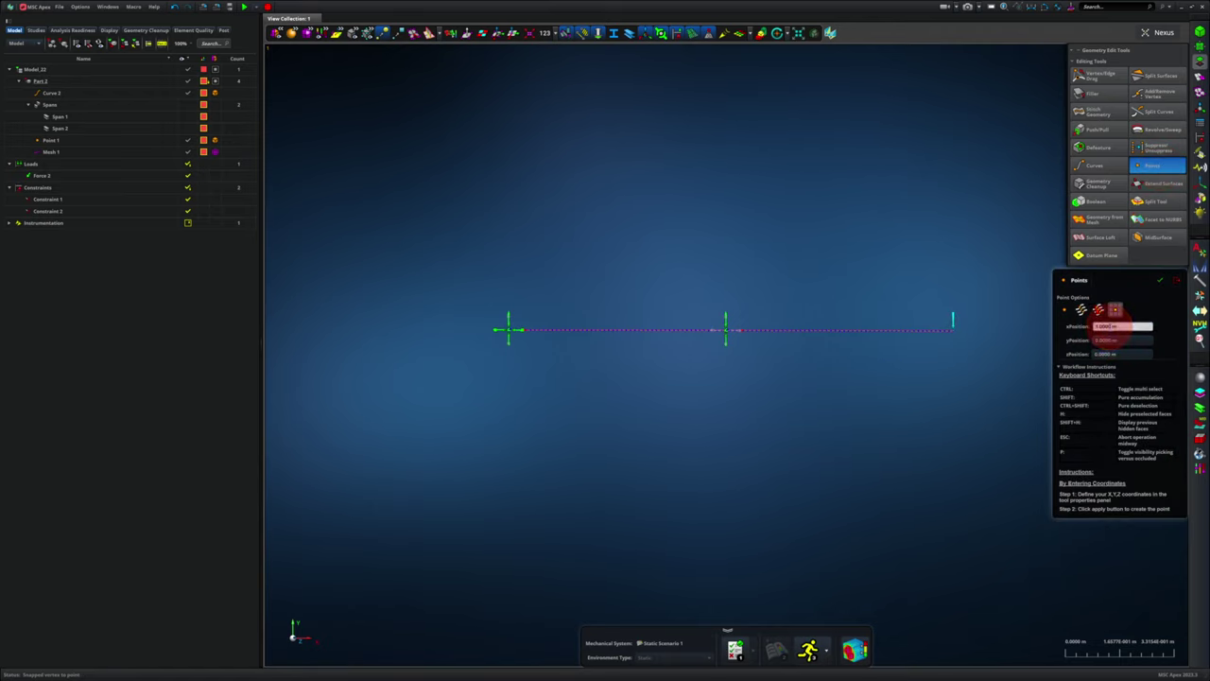
{"action": "key", "text": "Return"}
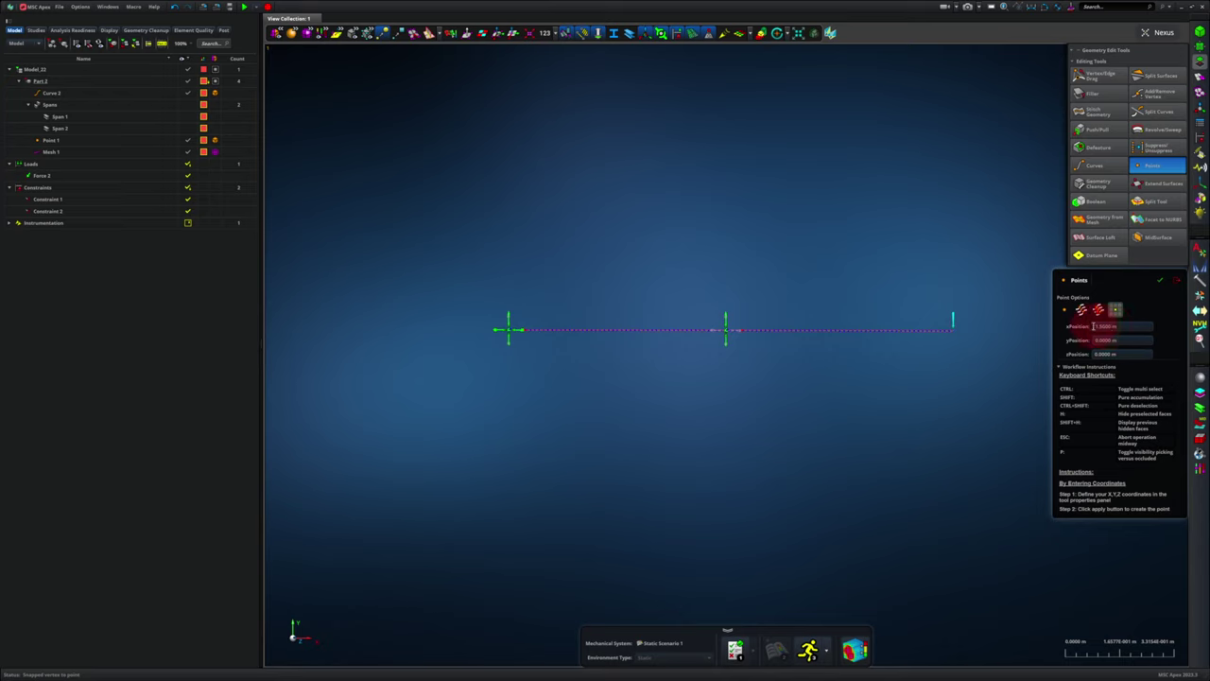
{"action": "left_click", "coordinate": [1153, 280]}
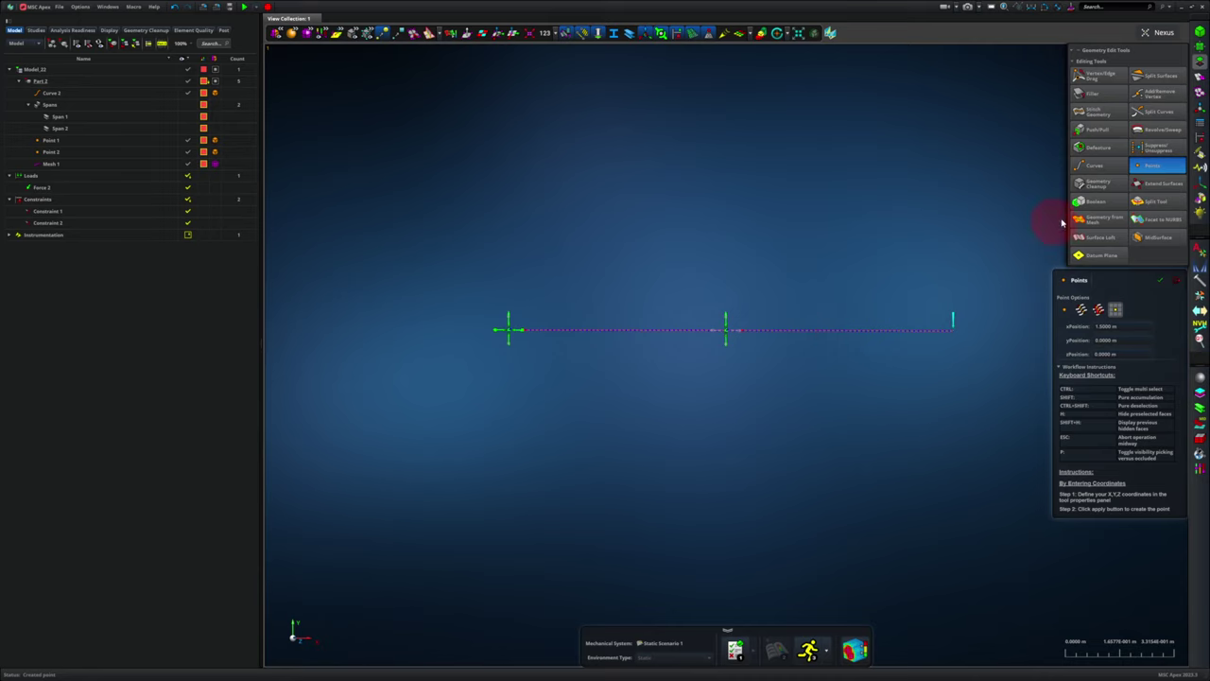
{"action": "left_click", "coordinate": [1117, 77]}
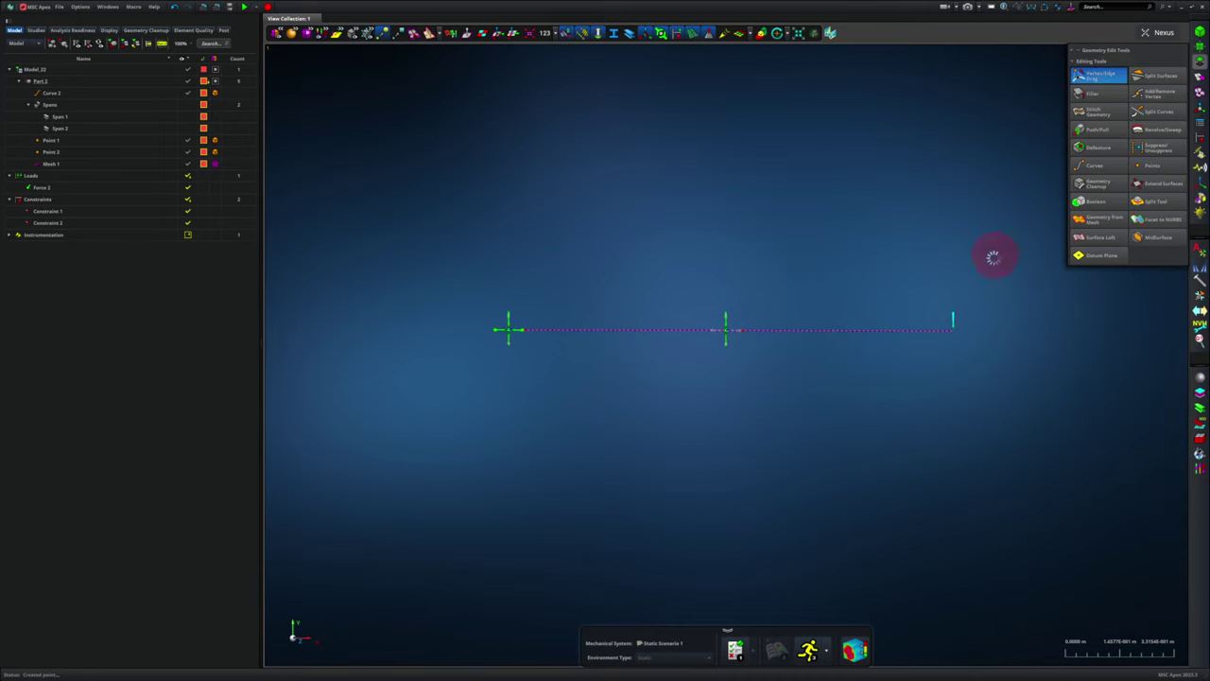
{"action": "left_click_drag", "start_coordinate": [957, 333], "coordinate": [833, 331]}
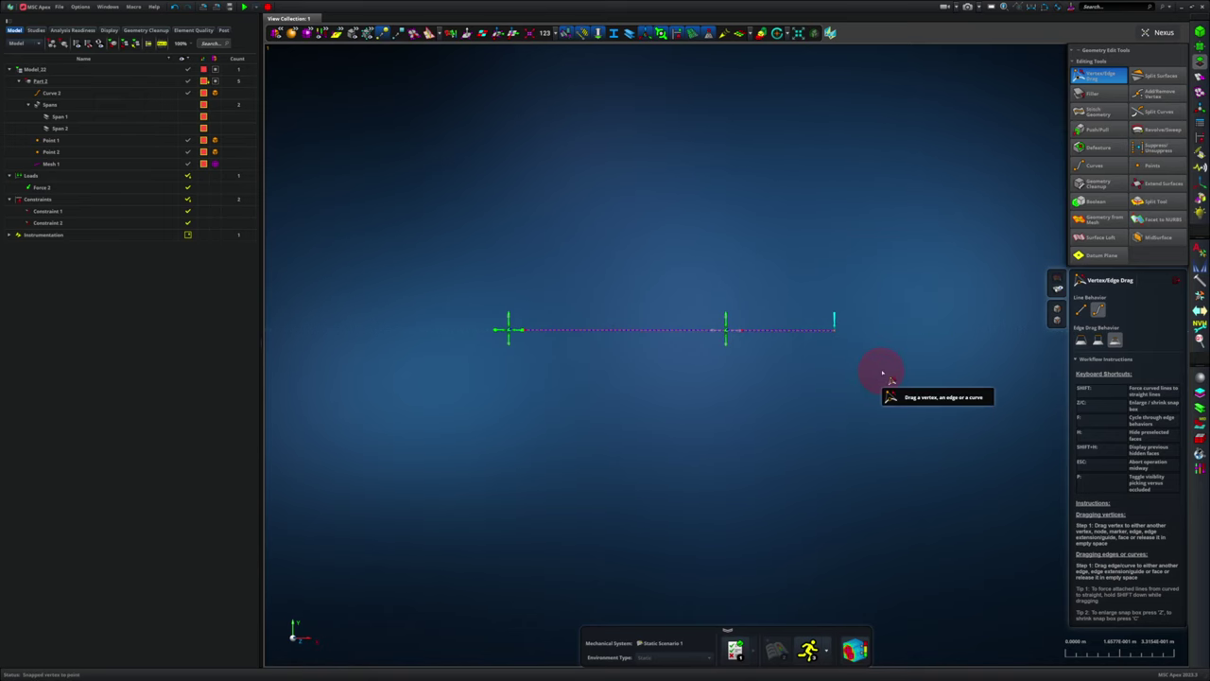